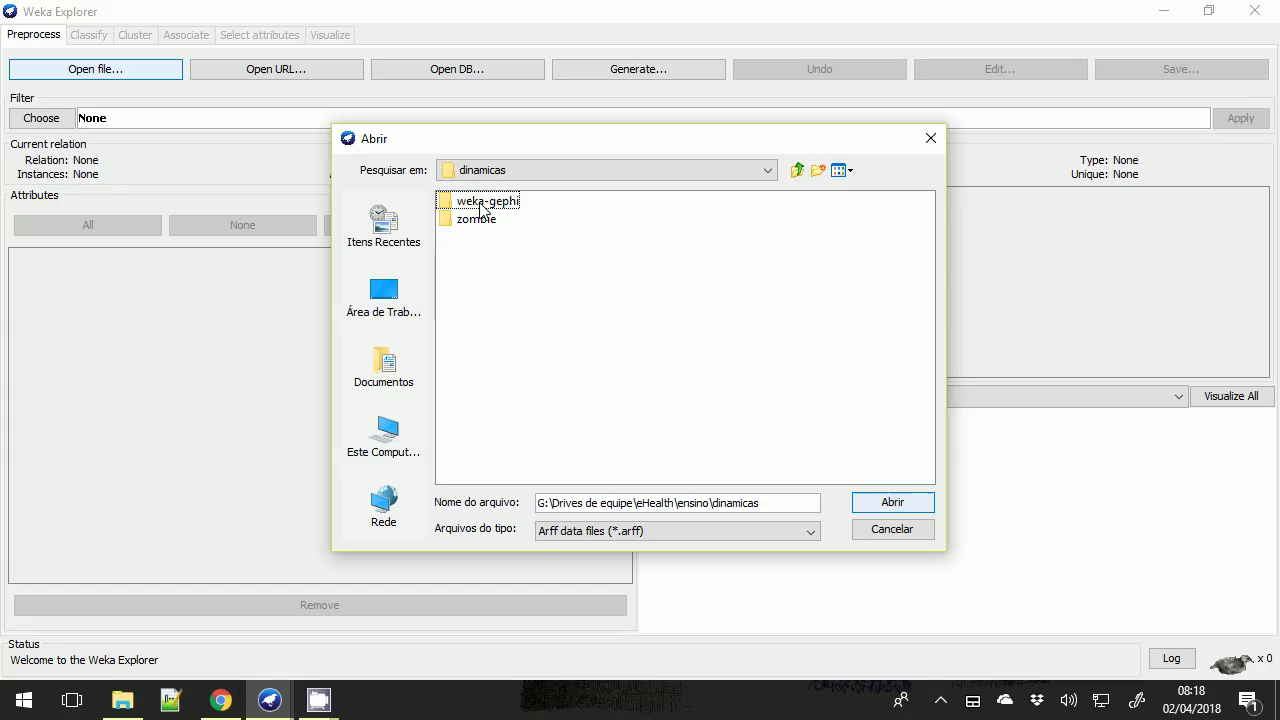
Open the dataset zombie-health-spreadsheet-ml.arff from the weka folder inside weka-gephi.
left_click(479, 205)
double_click(479, 203)
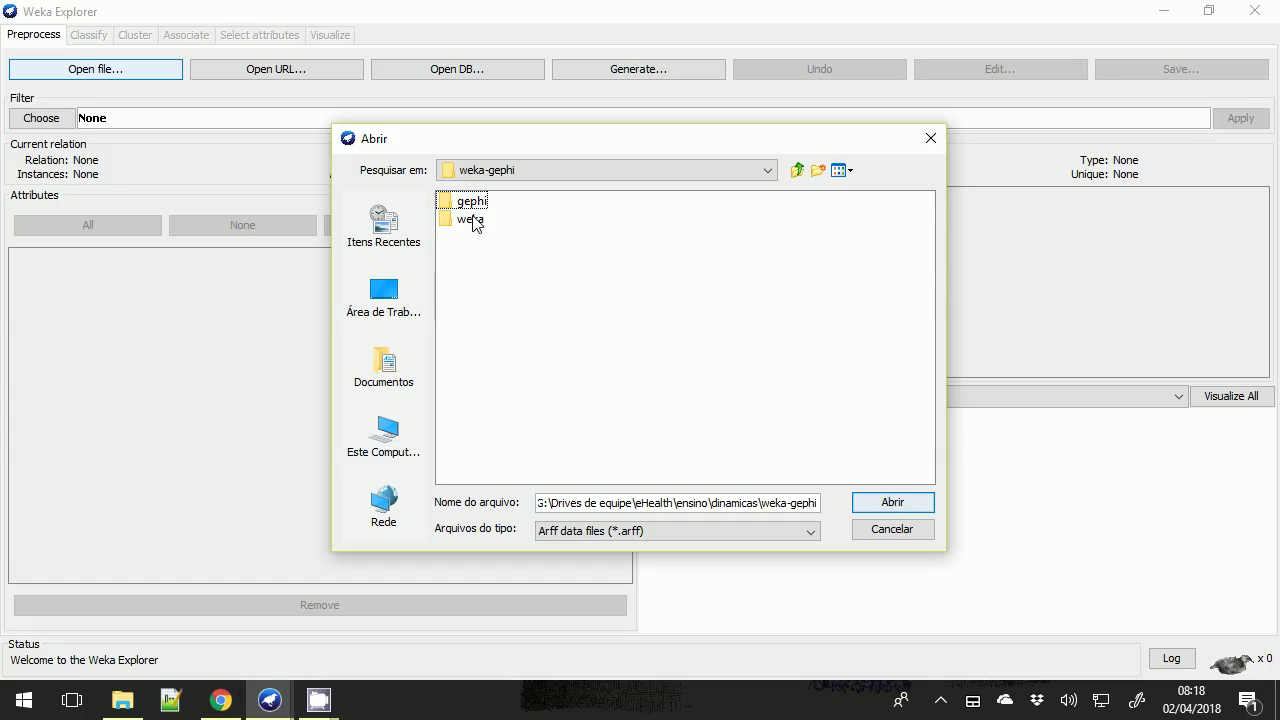
left_click(472, 219)
double_click(472, 219)
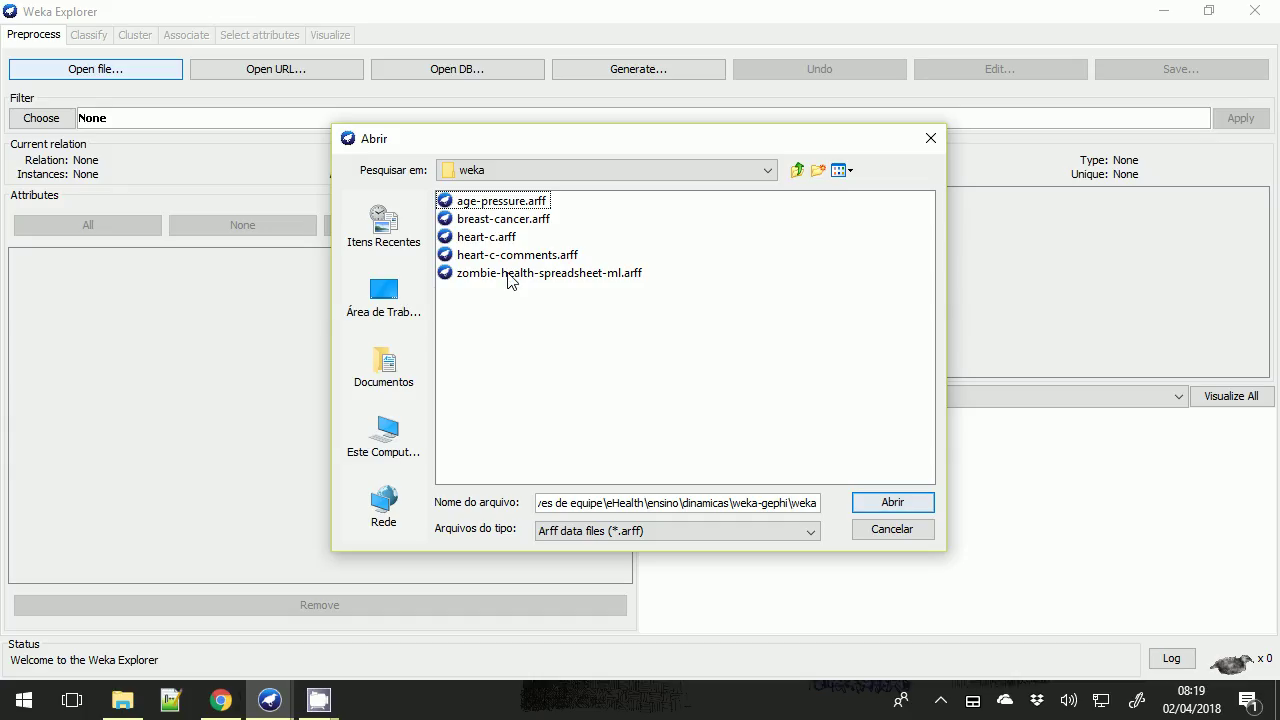
left_click(512, 276)
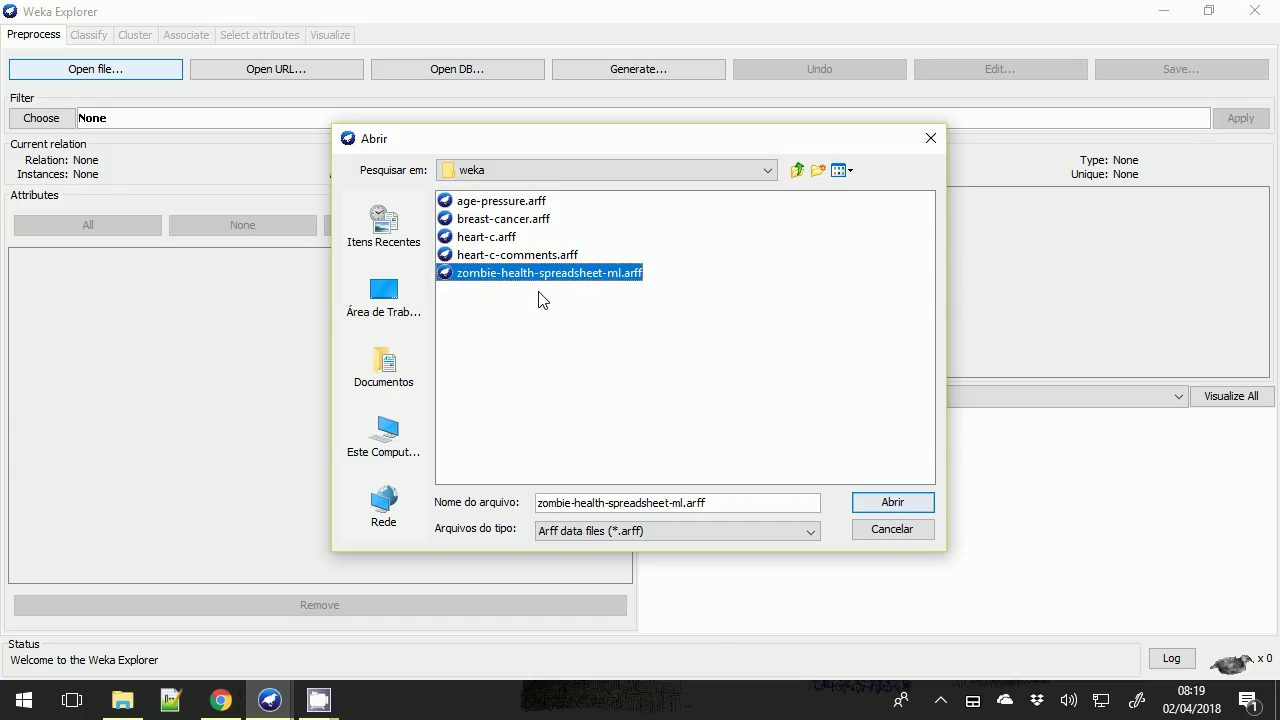
left_click(889, 503)
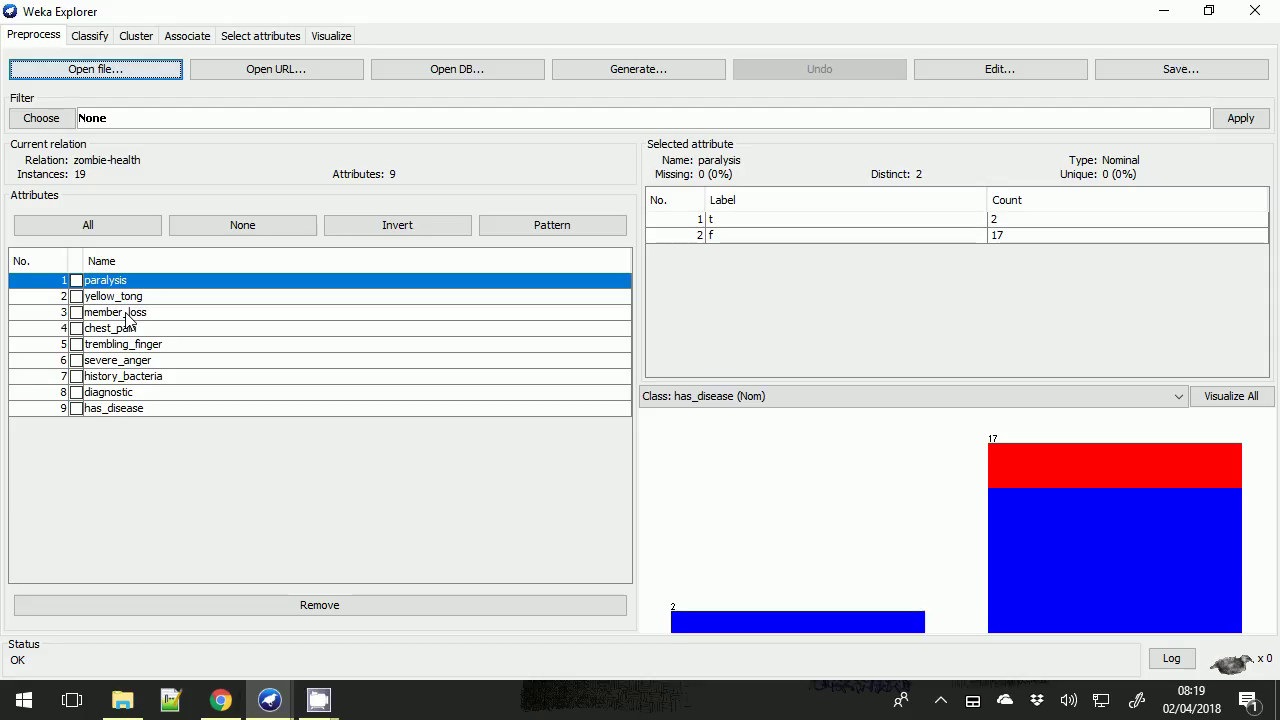
Inspect the value distributions of the has_disease, paralysis and yellow_tong attributes.
left_click(117, 410)
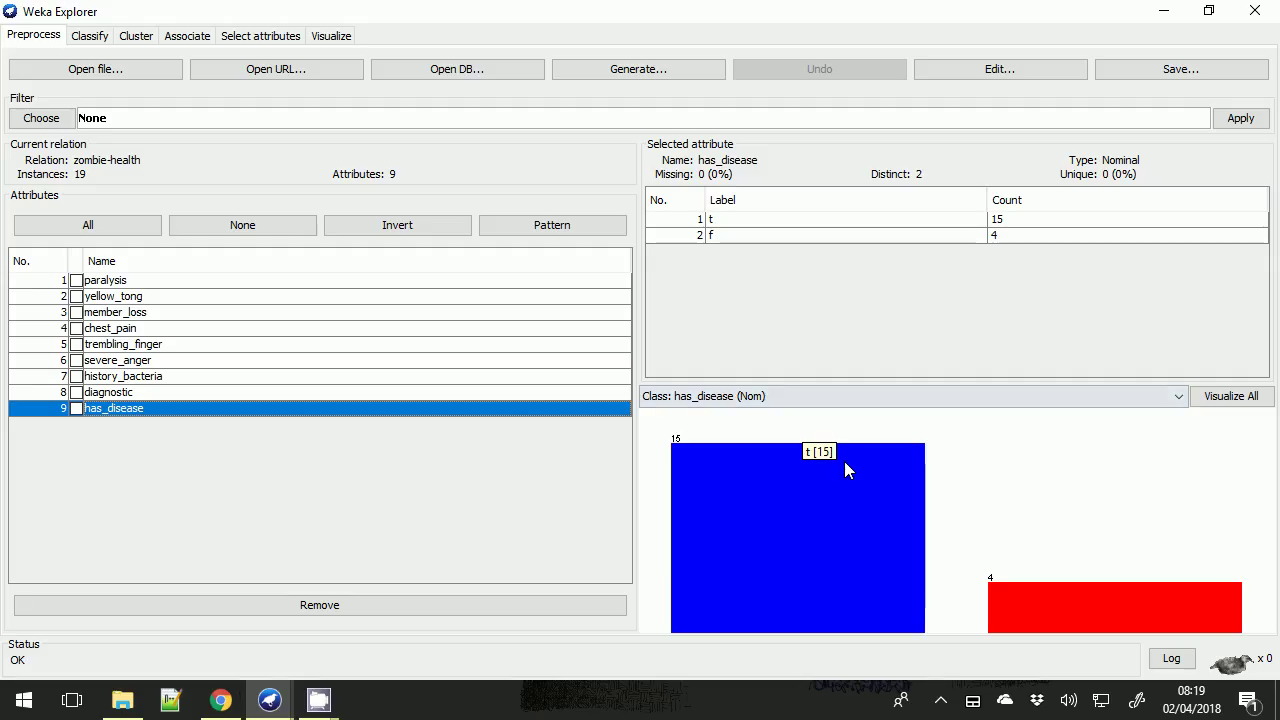
left_click(119, 283)
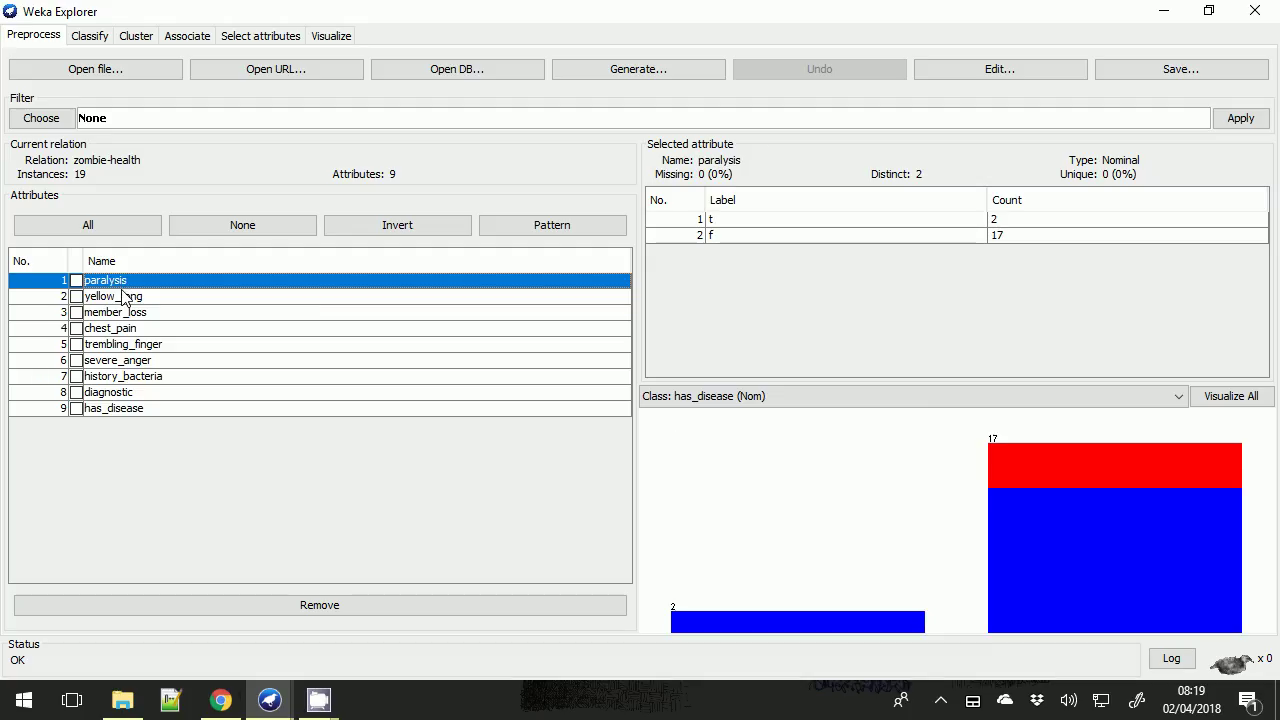
left_click(125, 296)
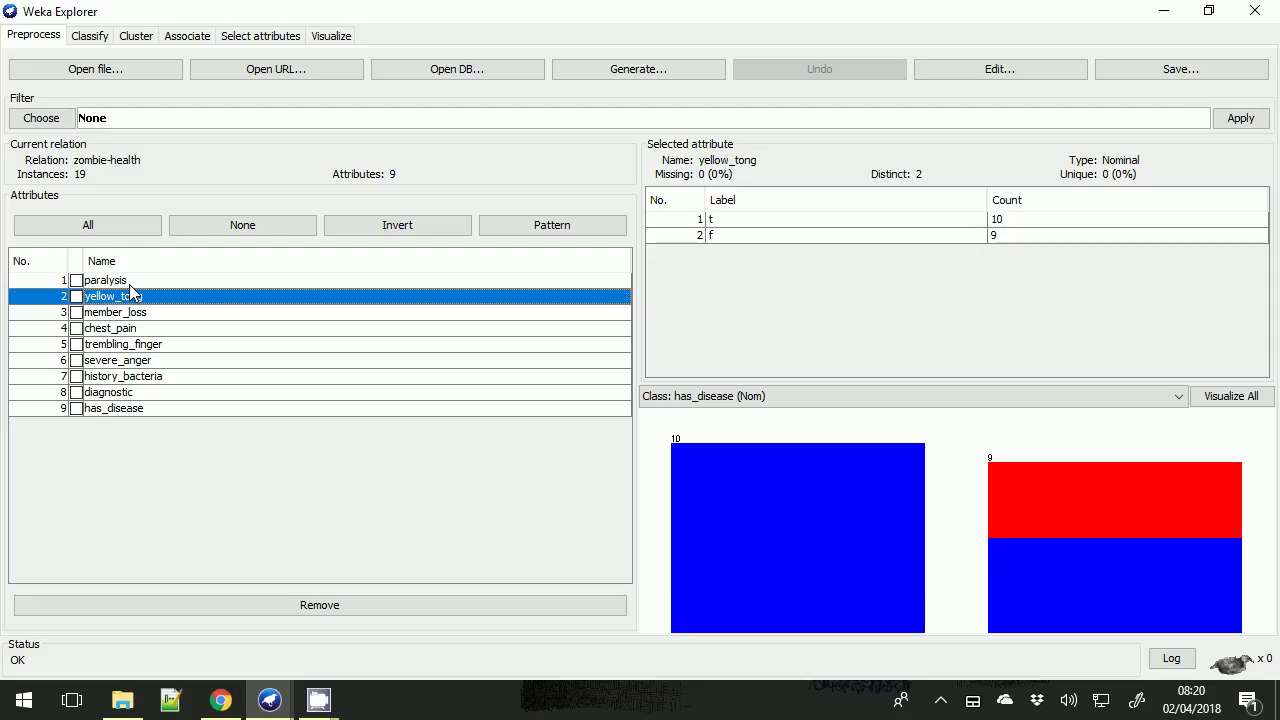
Choose the J48 tree classifier and run it on the has_disease class with 10-fold cross-validation.
left_click(90, 38)
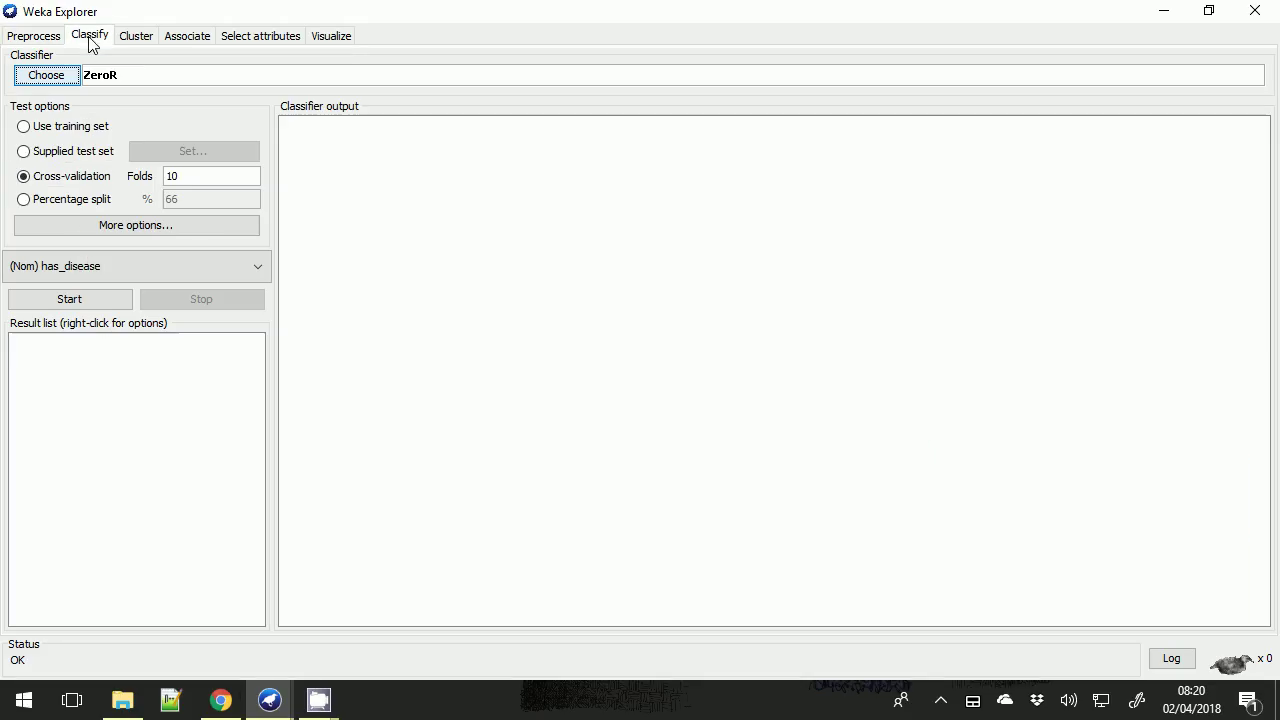
left_click(49, 83)
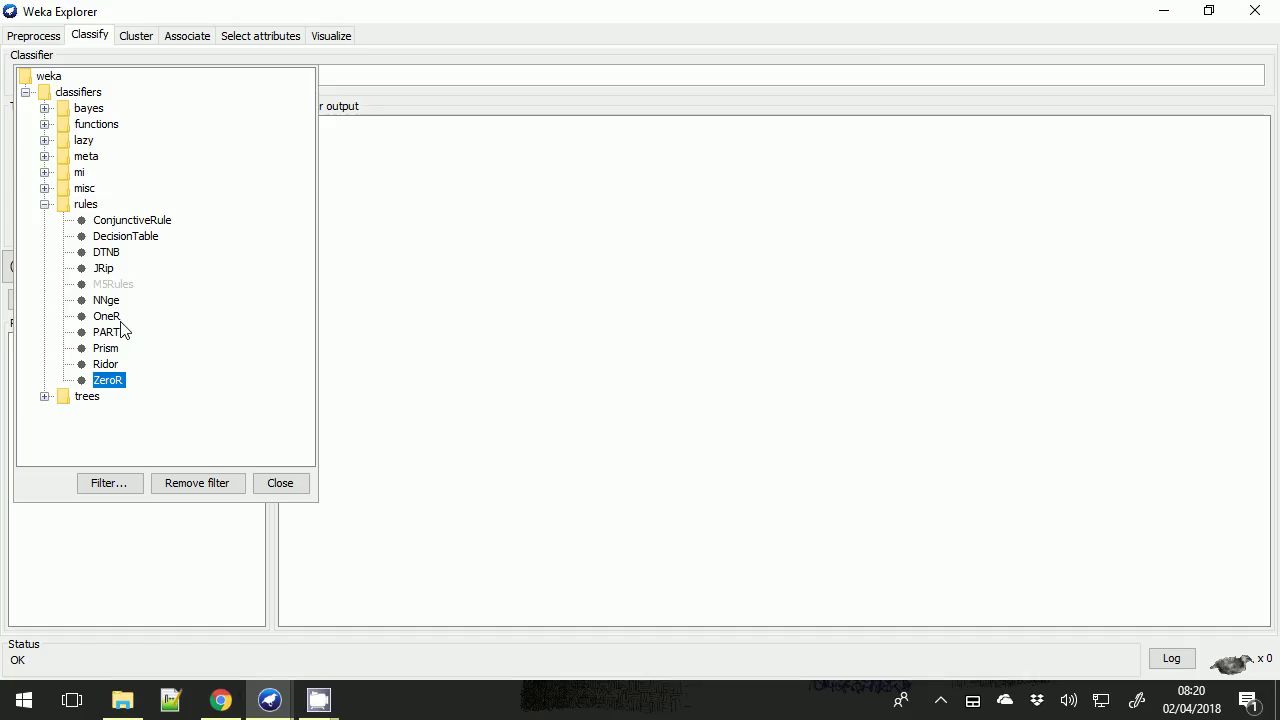
left_click(44, 396)
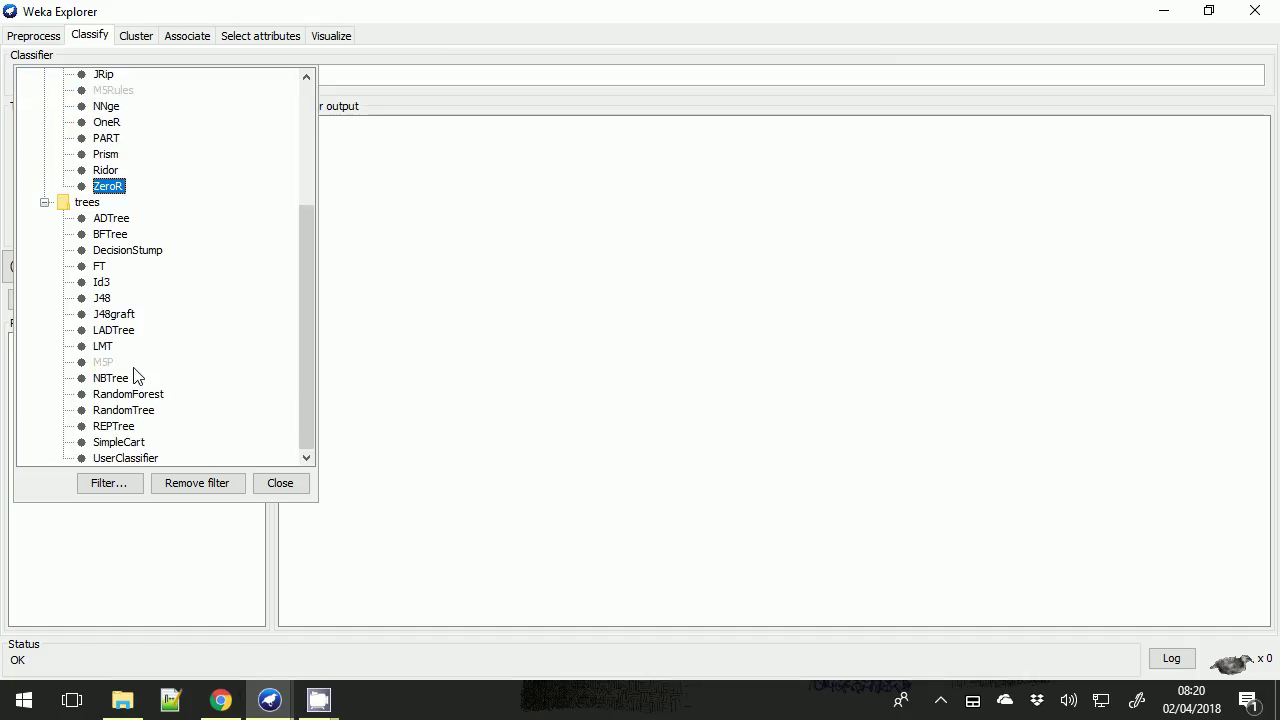
left_click(100, 298)
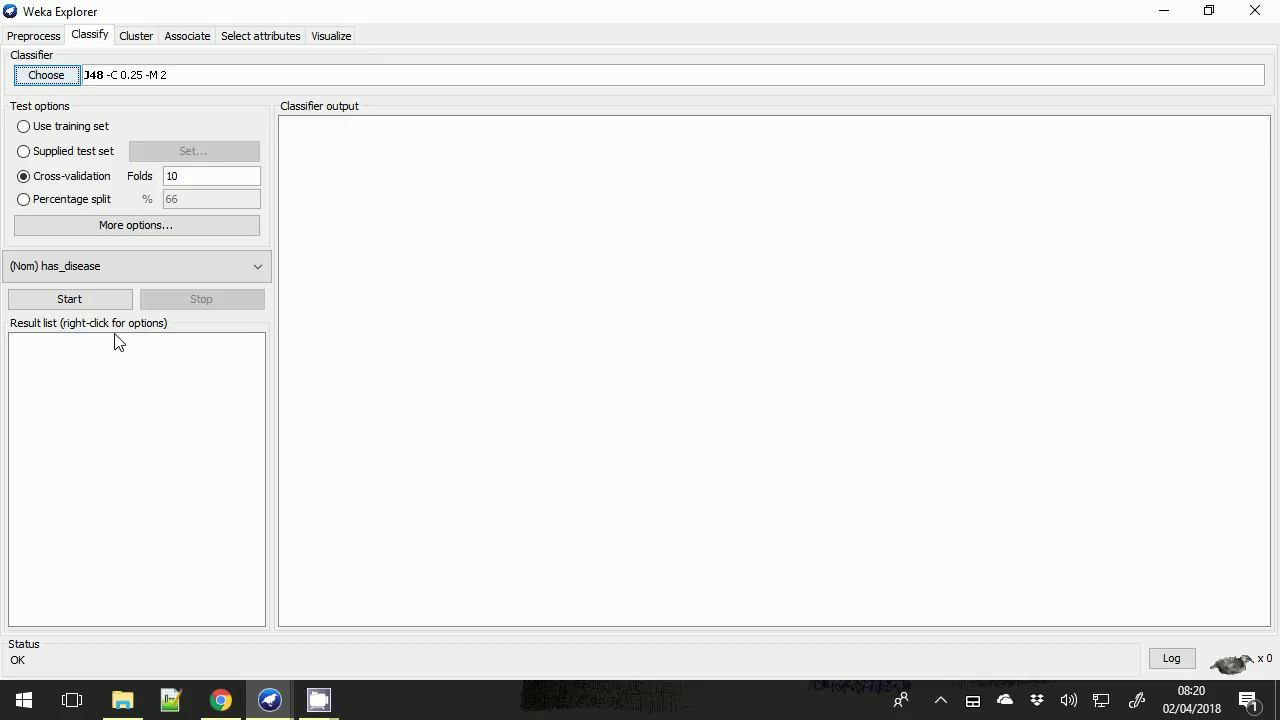
left_click(98, 301)
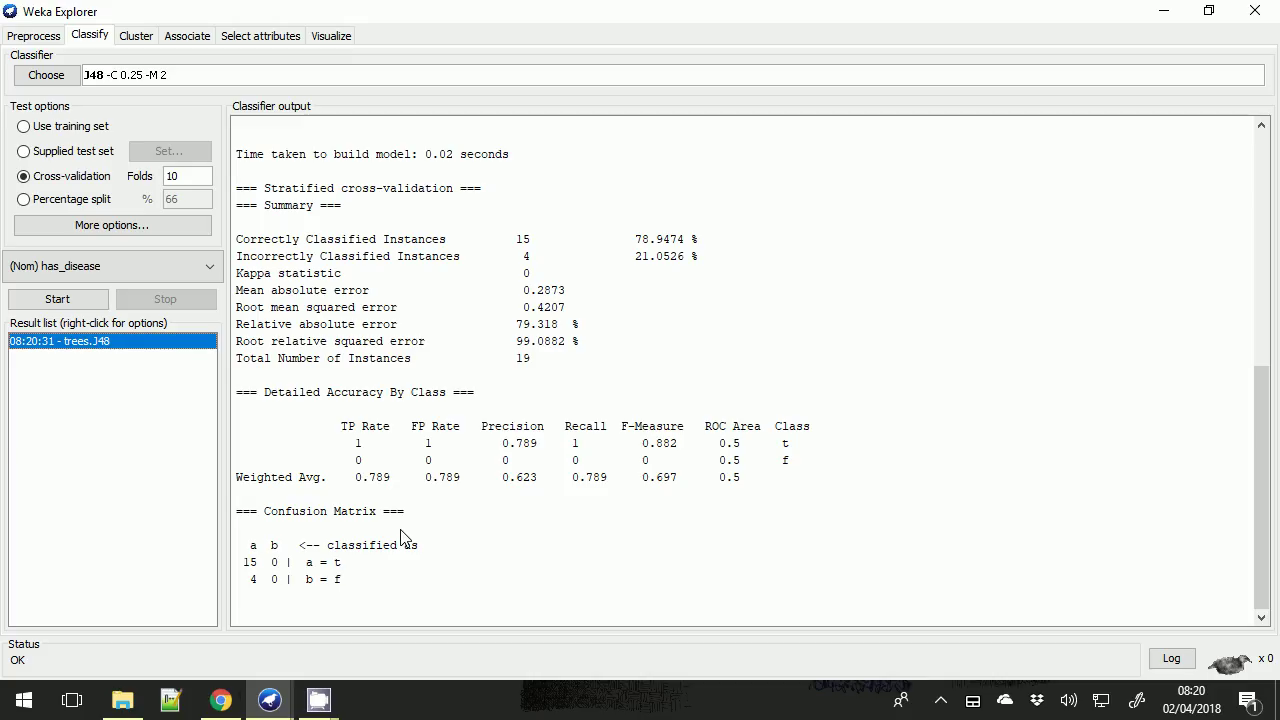
Visualize the decision tree of the has_disease J48 run, examine it, and close its window.
right_click(120, 344)
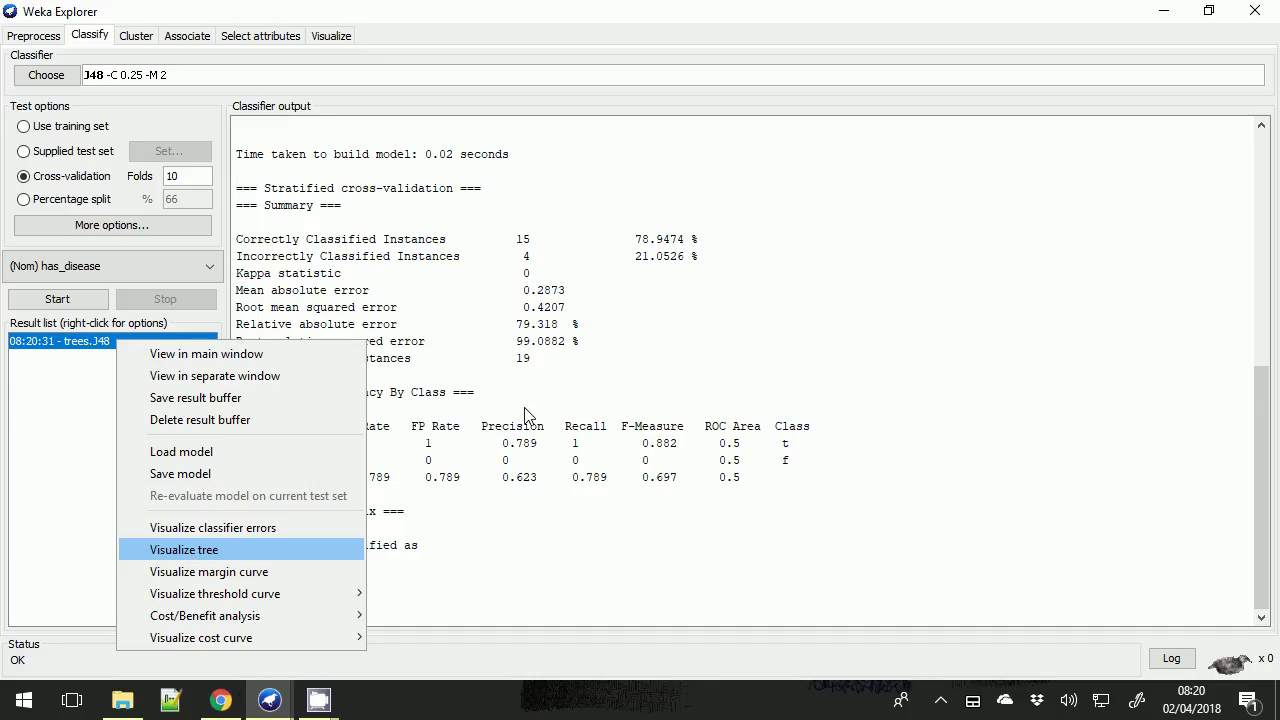
key("Return")
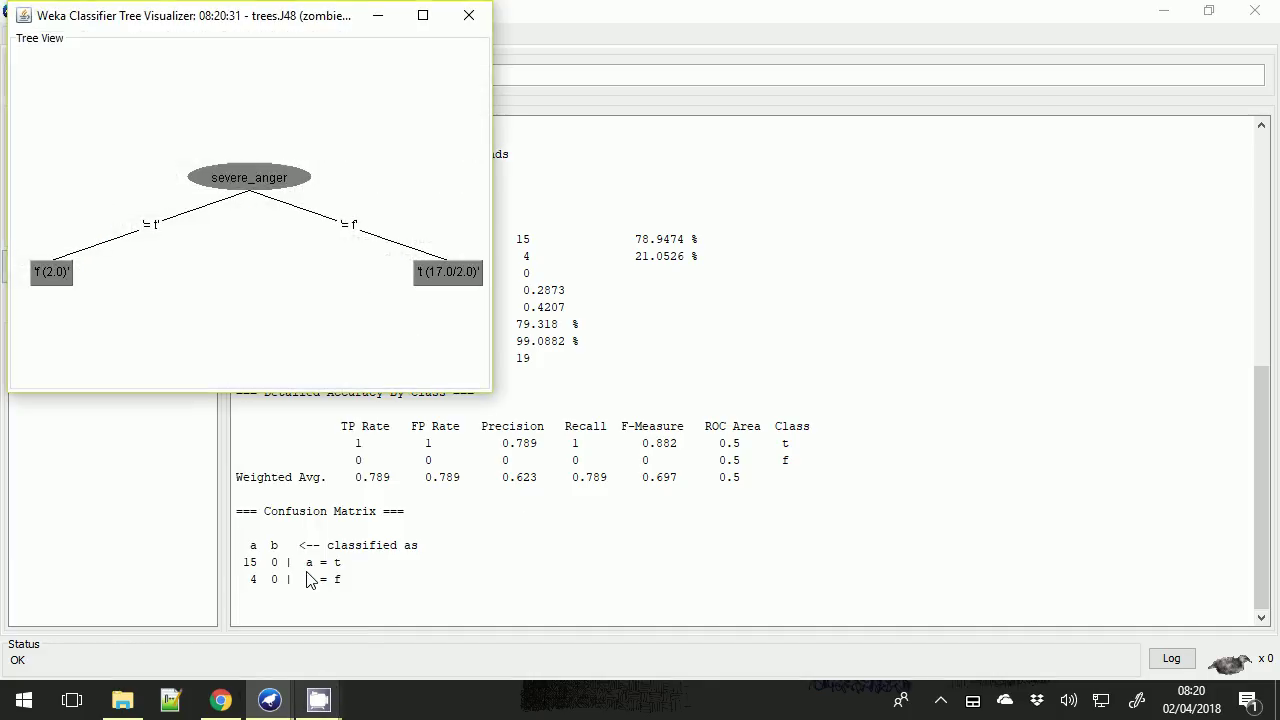
left_click_drag(374, 20, 697, 85)
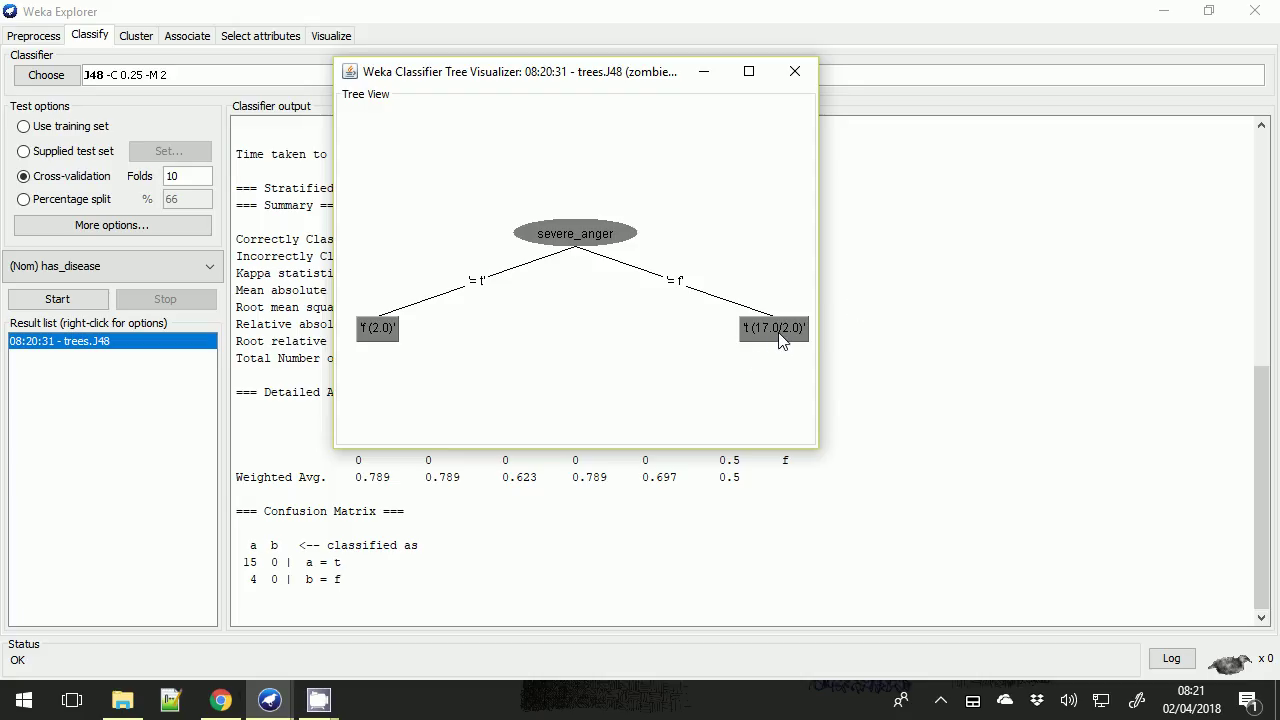
left_click(803, 70)
Remove the has_disease attribute from the dataset and display the distribution of the diagnostic attribute.
left_click(30, 36)
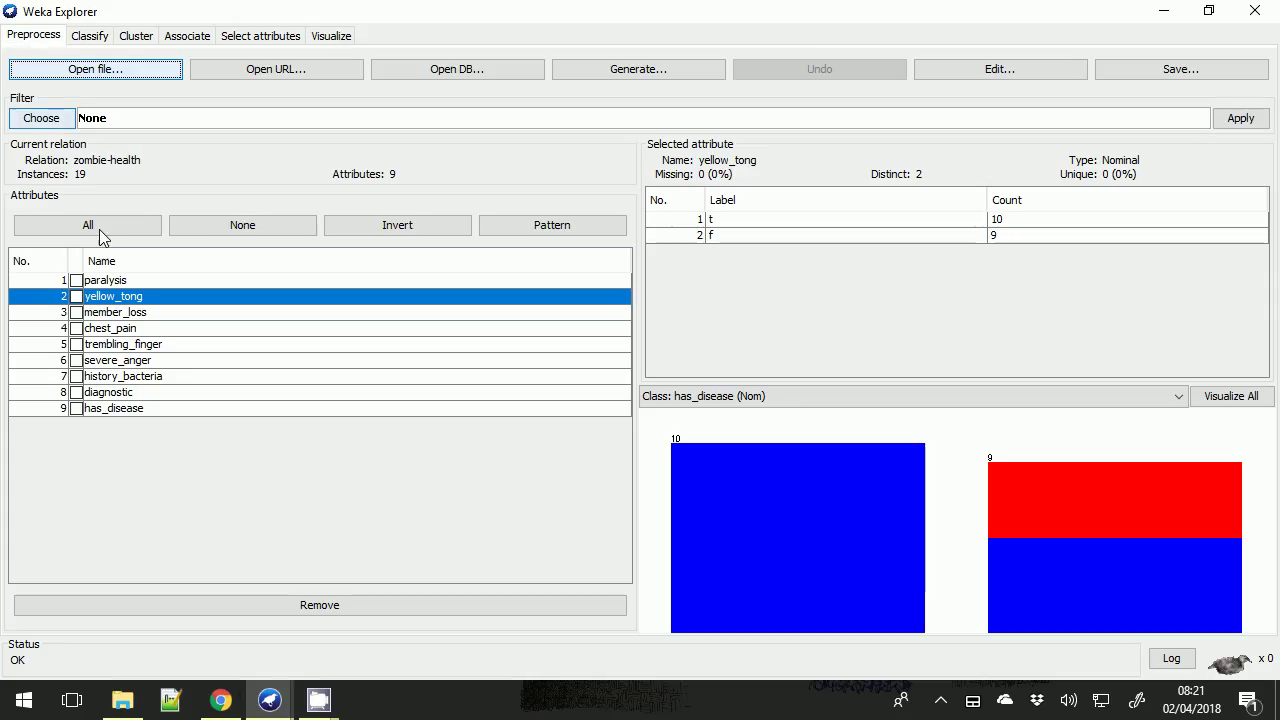
left_click(88, 409)
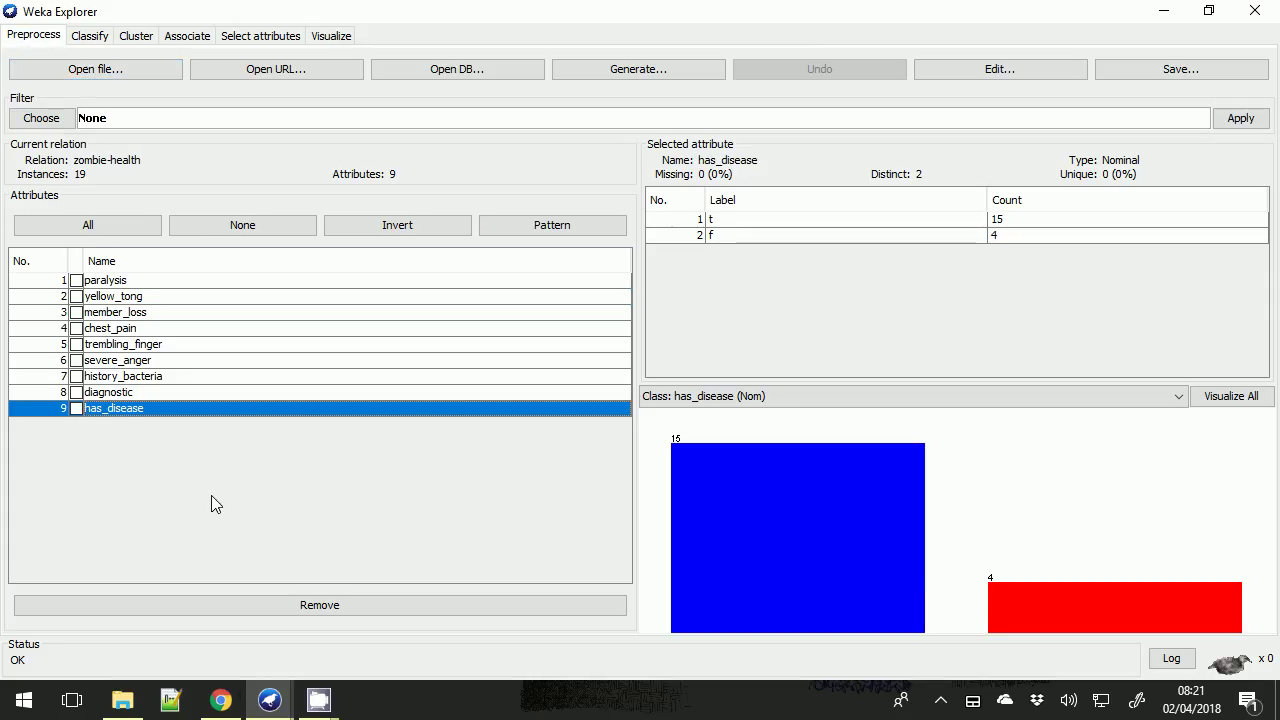
left_click(76, 408)
left_click(283, 606)
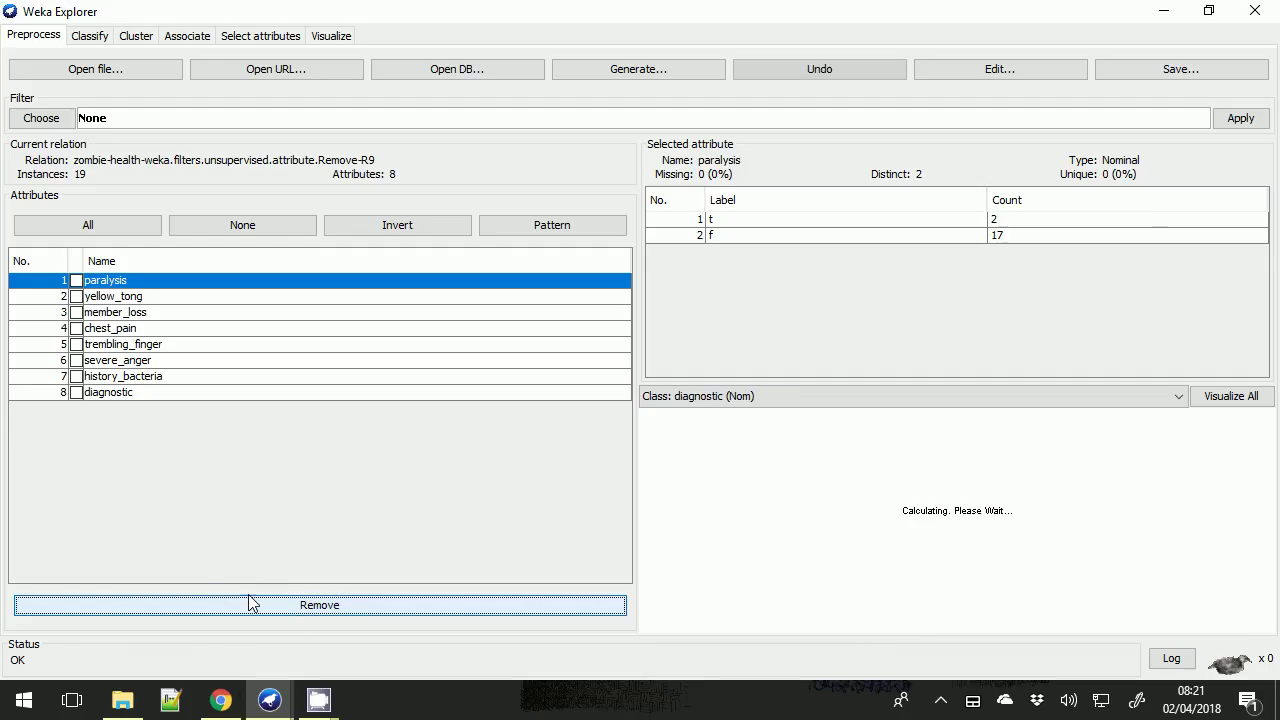
left_click(109, 393)
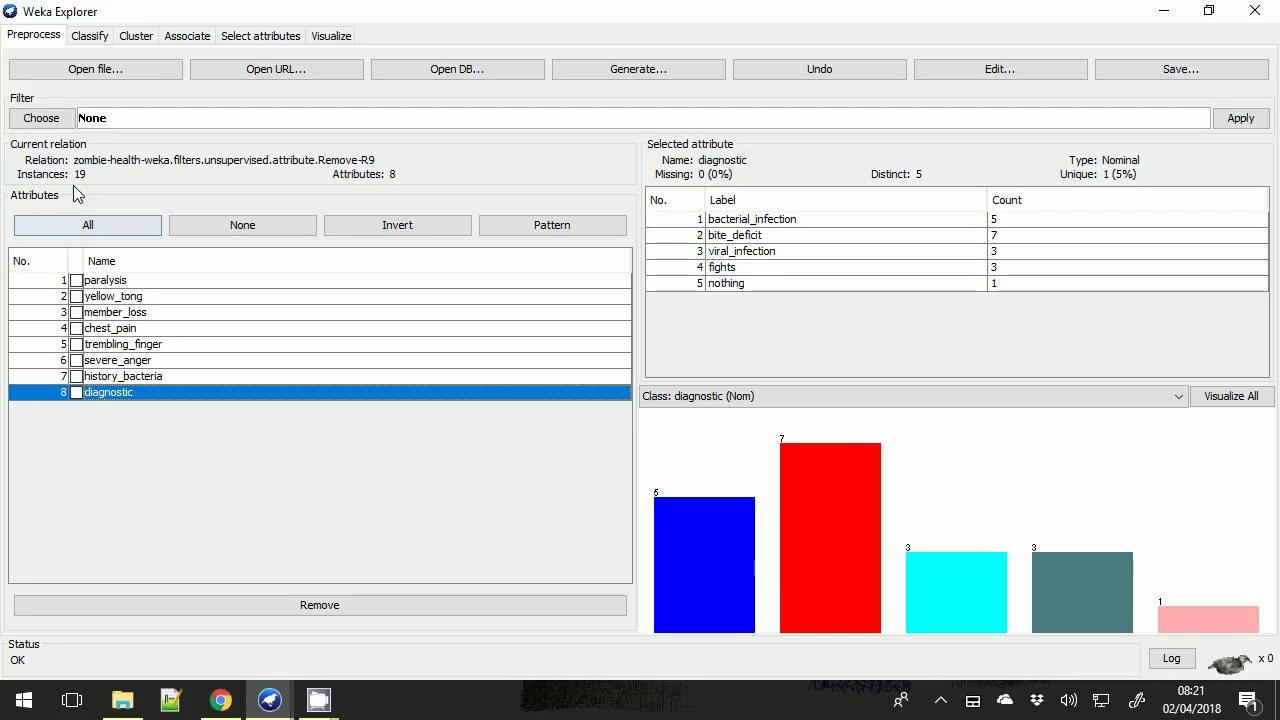
Run J48 on the diagnostic class with 10-fold cross-validation and compare its output with the earlier run.
left_click(92, 36)
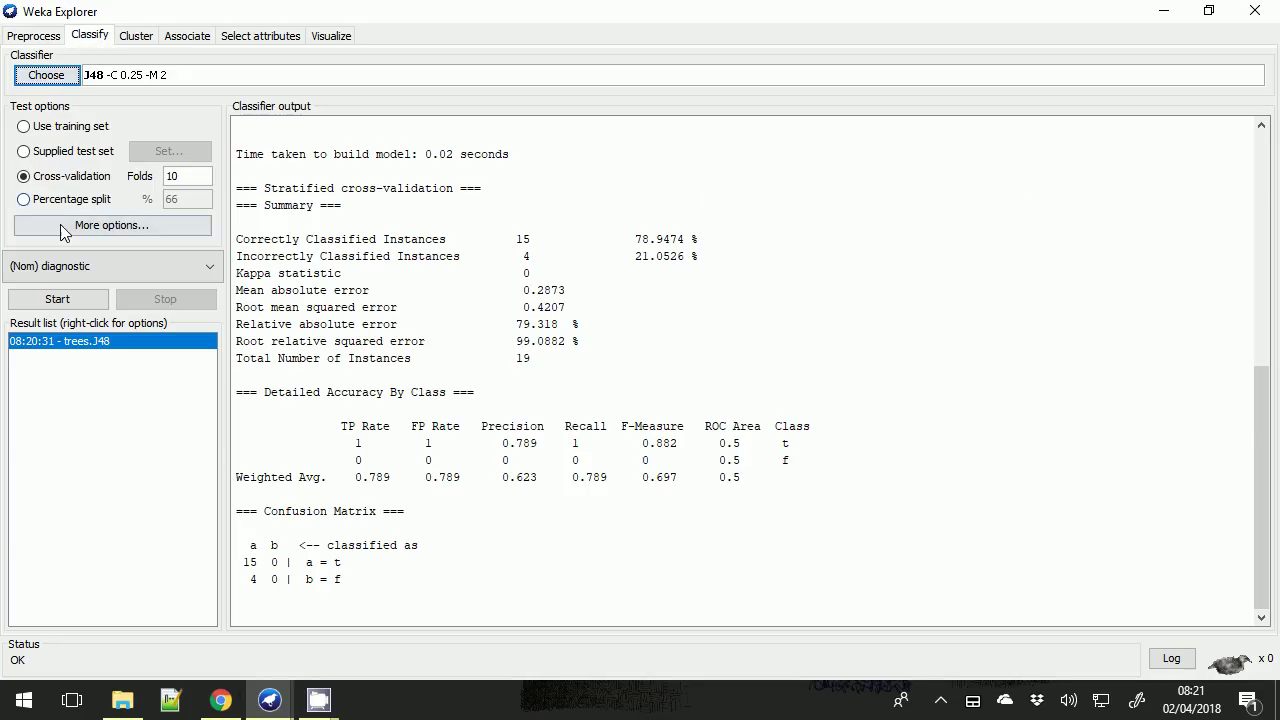
left_click(95, 298)
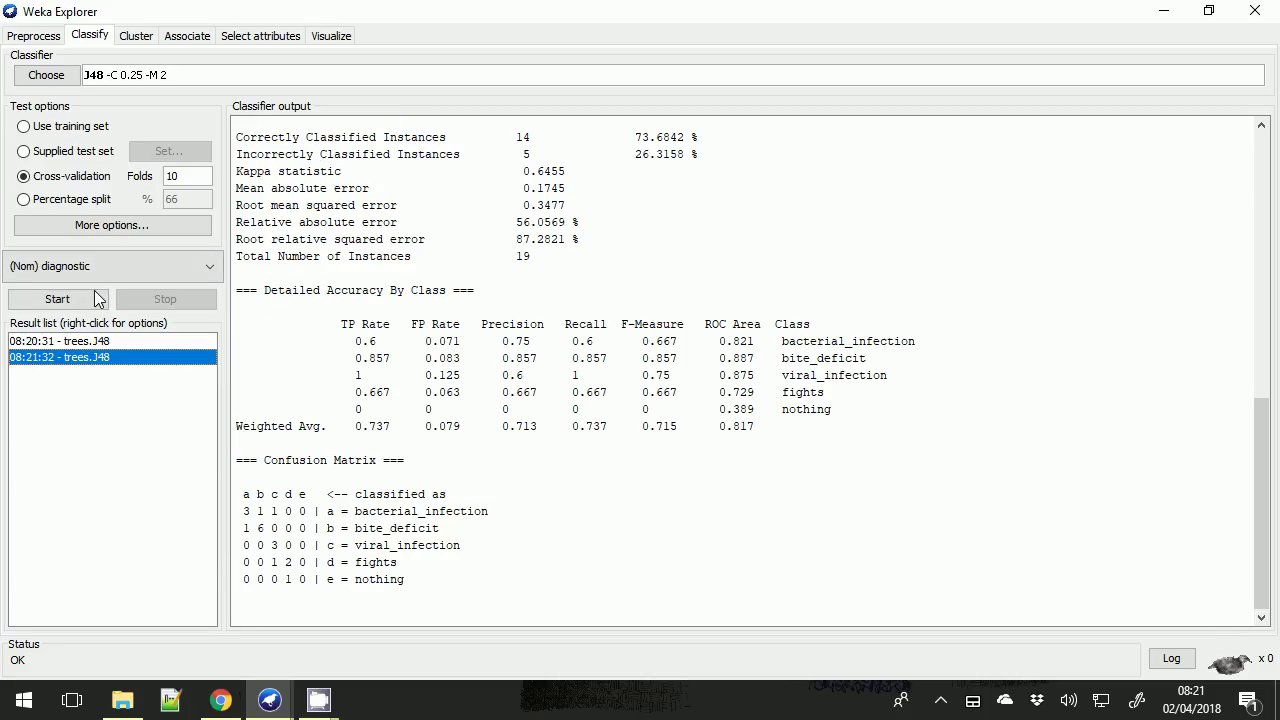
left_click(95, 343)
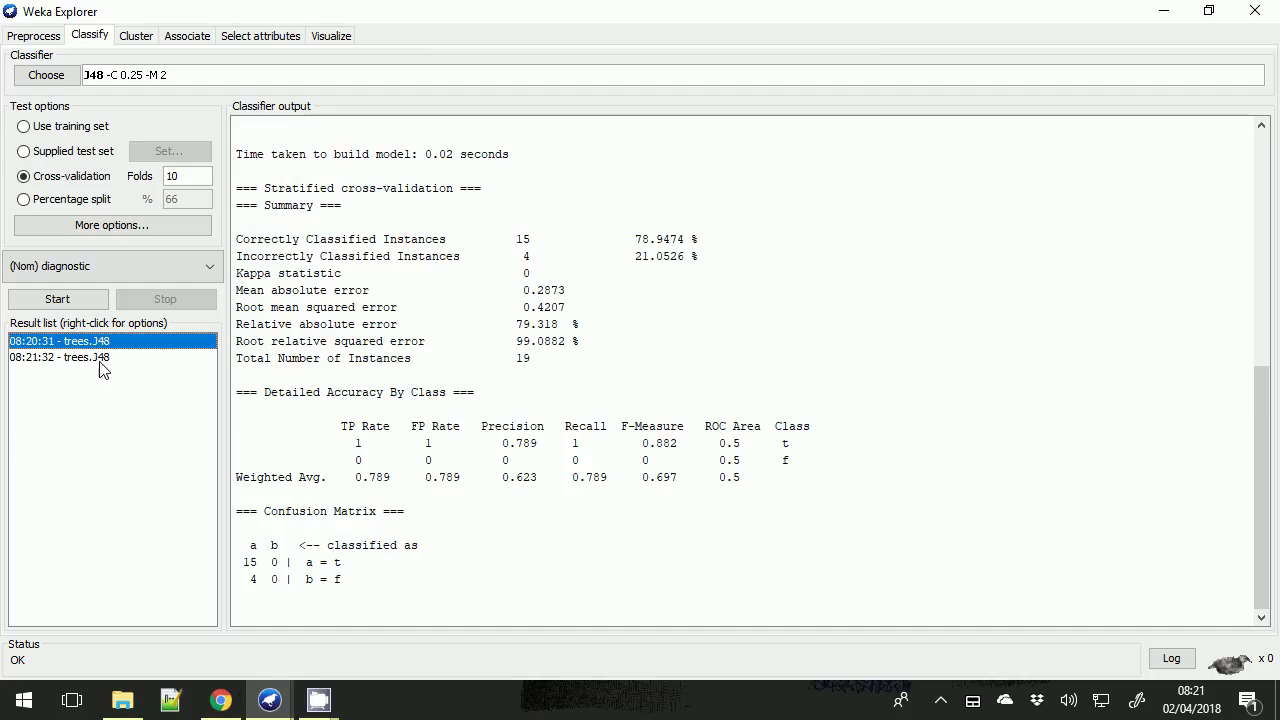
left_click(98, 360)
Visualize the decision tree of the diagnostic J48 run and move its window clear of the result list.
right_click(104, 370)
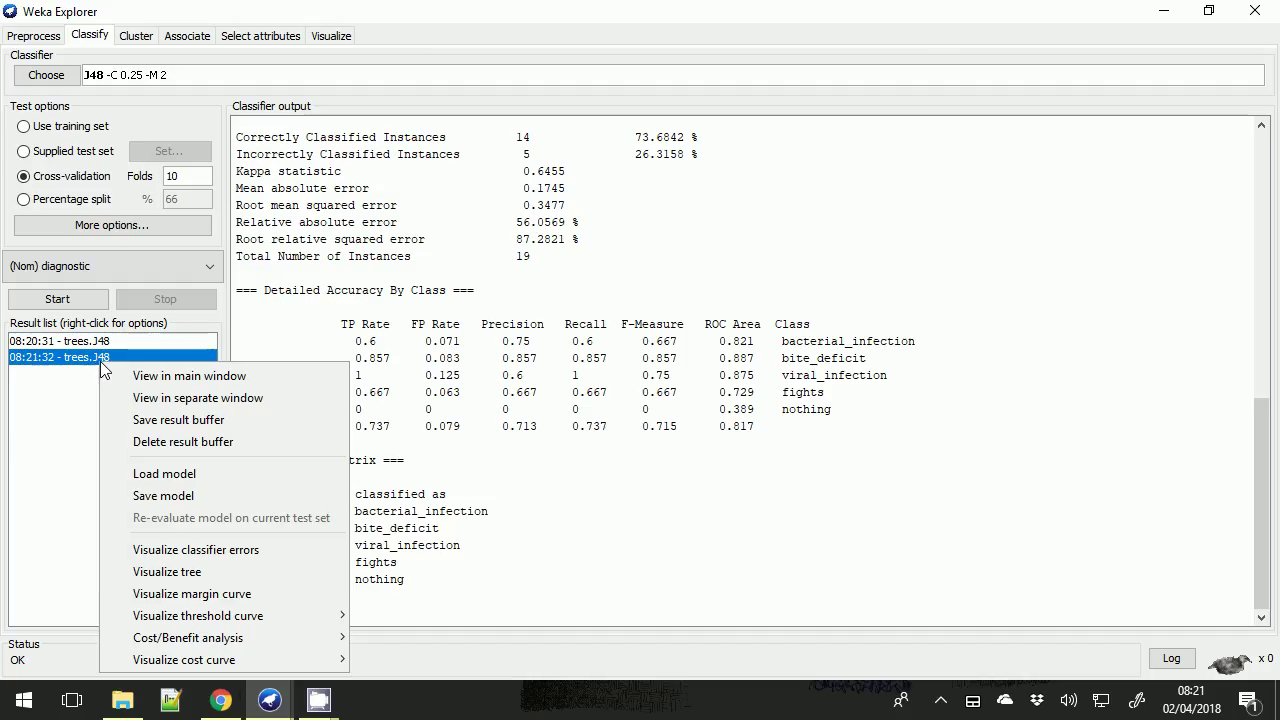
left_click(190, 572)
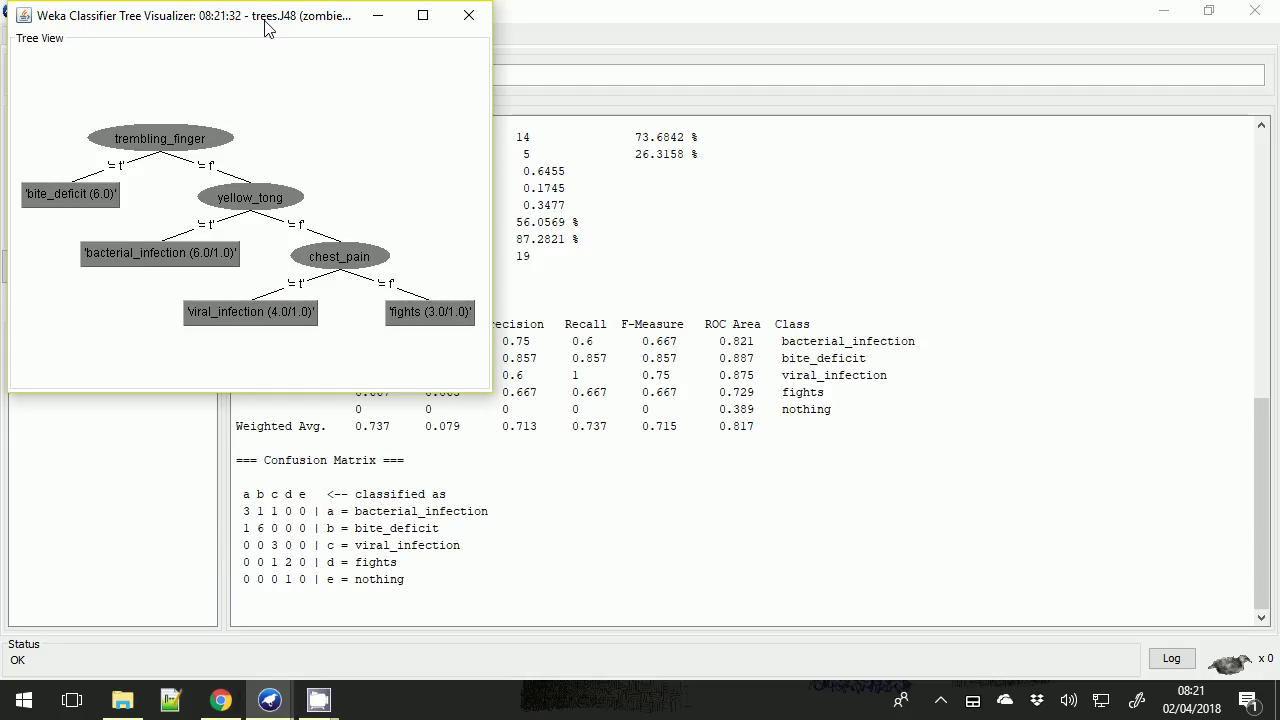
left_click_drag(270, 22, 666, 97)
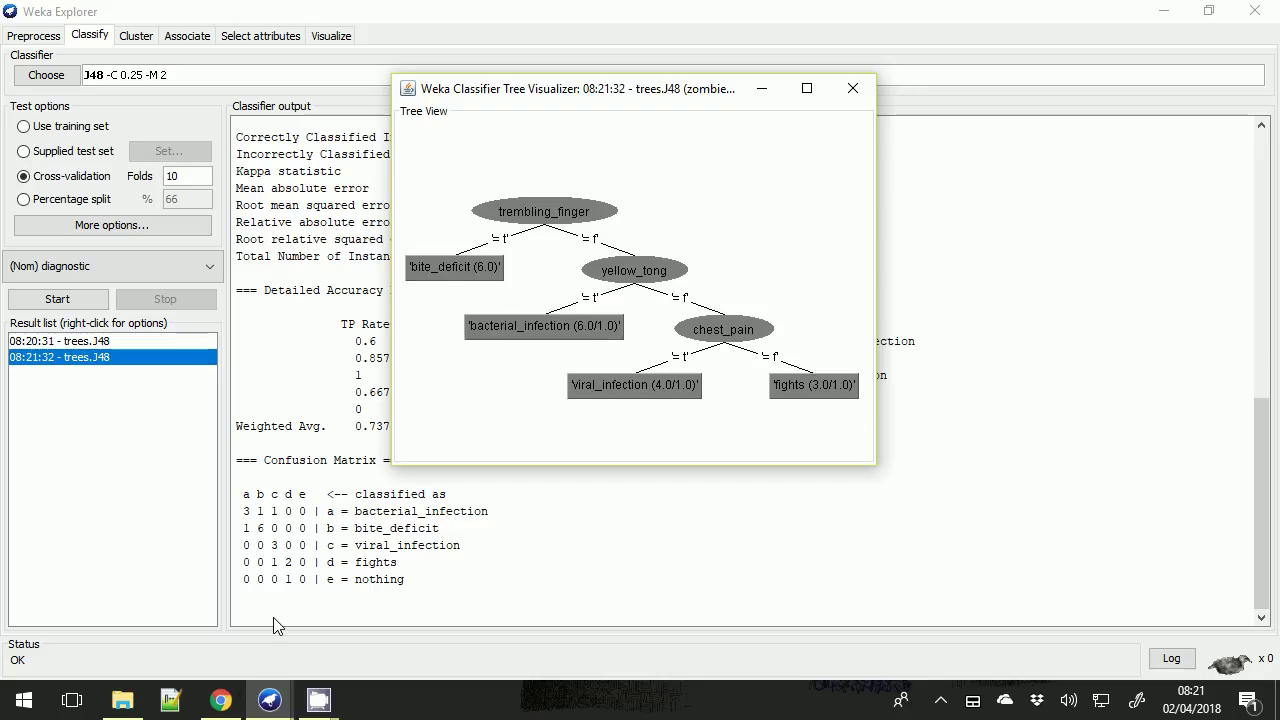
Bring the decision tree window of the diagnostic J48 run back to the front and close it.
left_click(221, 697)
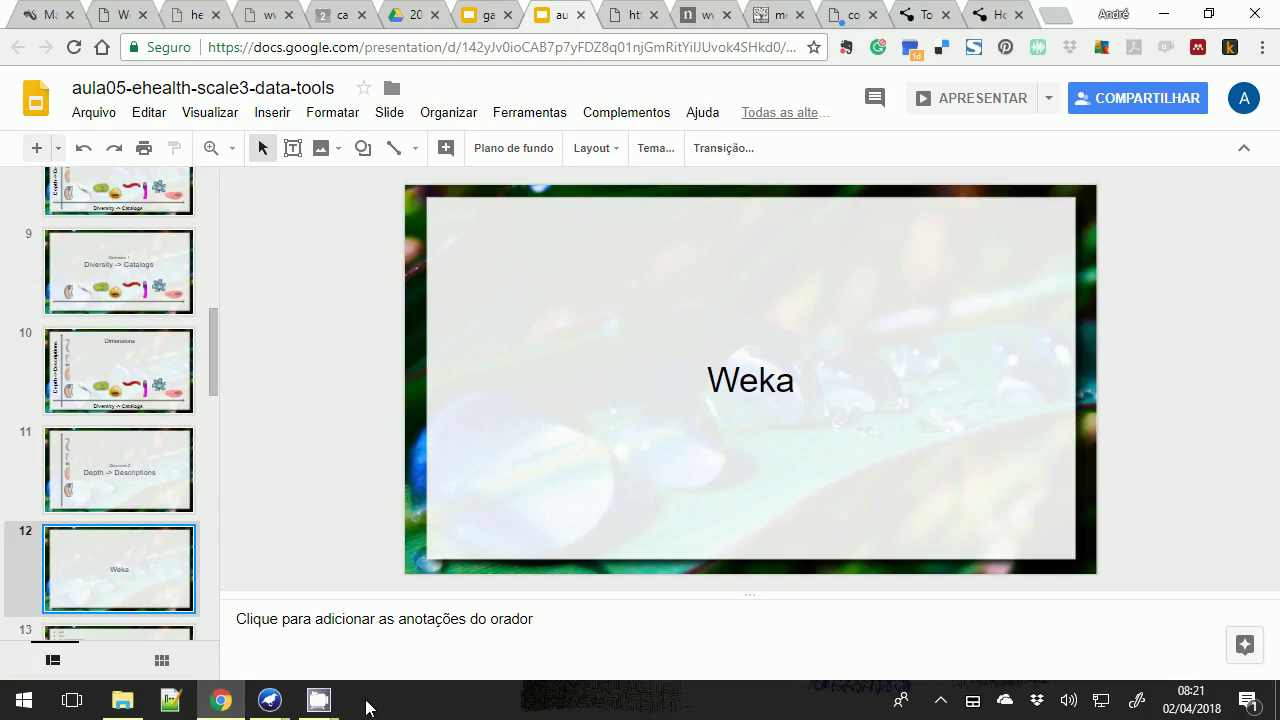
mouse_move(320, 704)
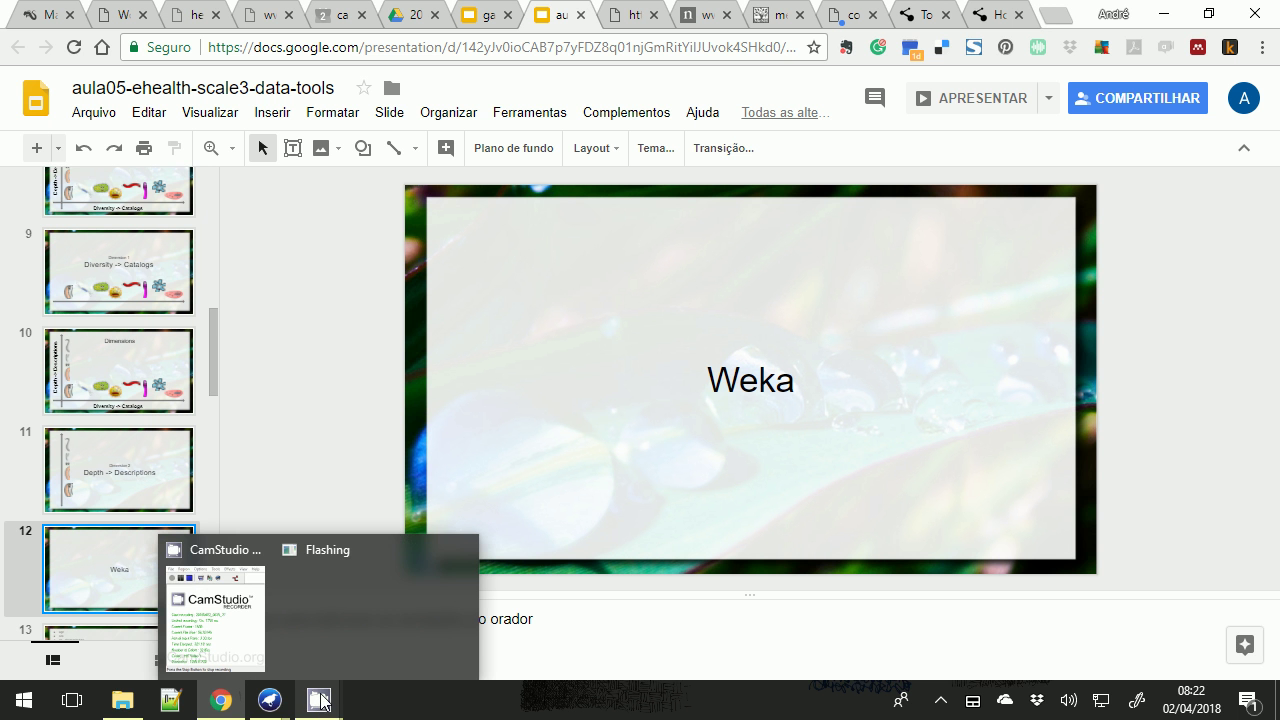
mouse_move(275, 690)
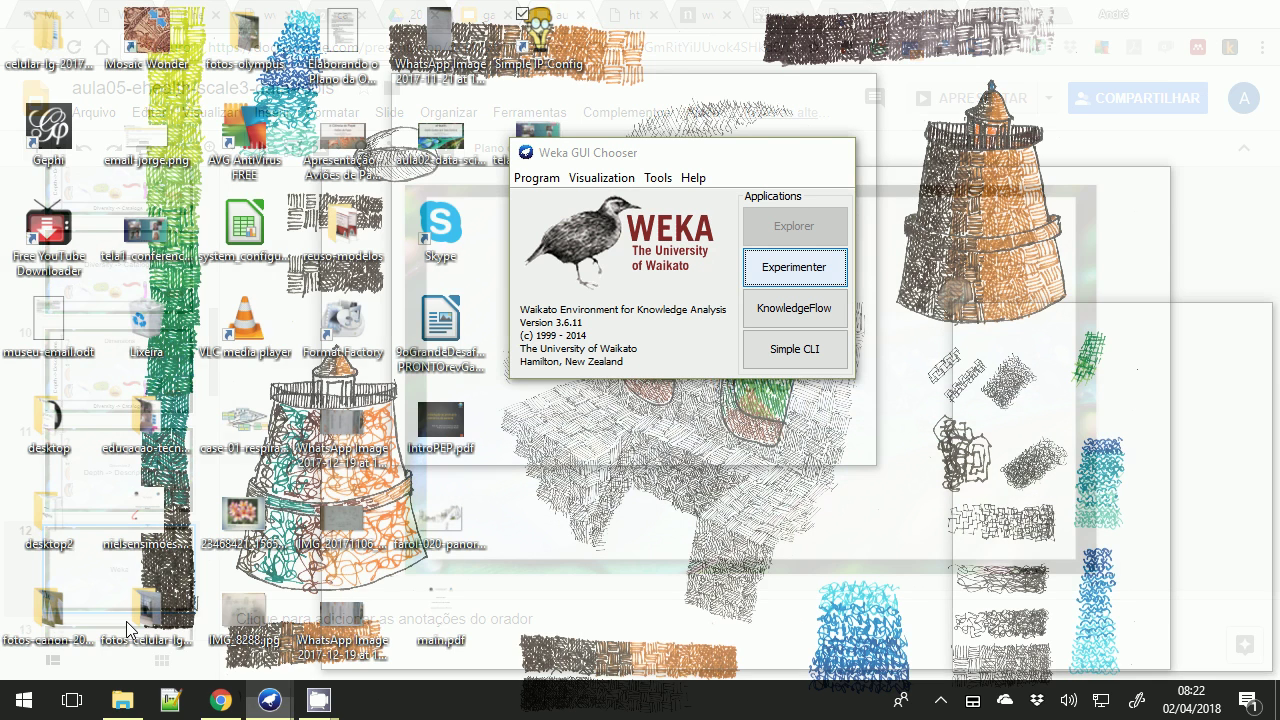
left_click(126, 621)
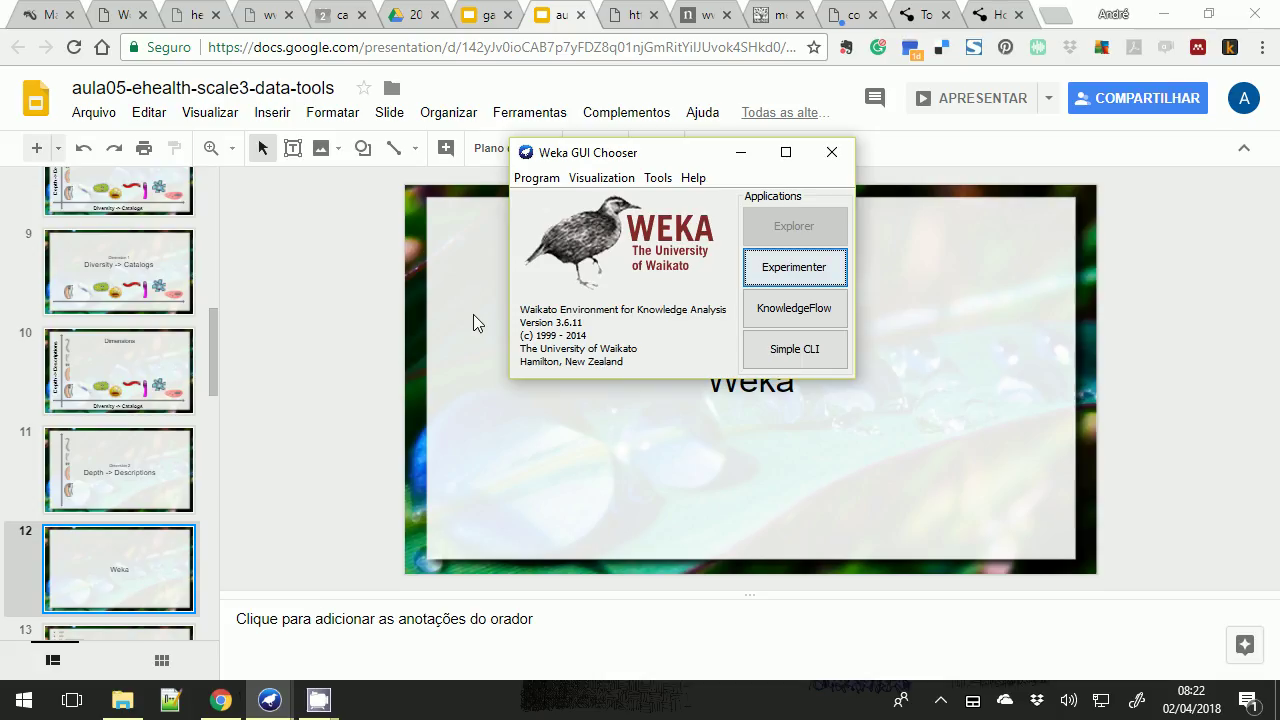
left_click(280, 709)
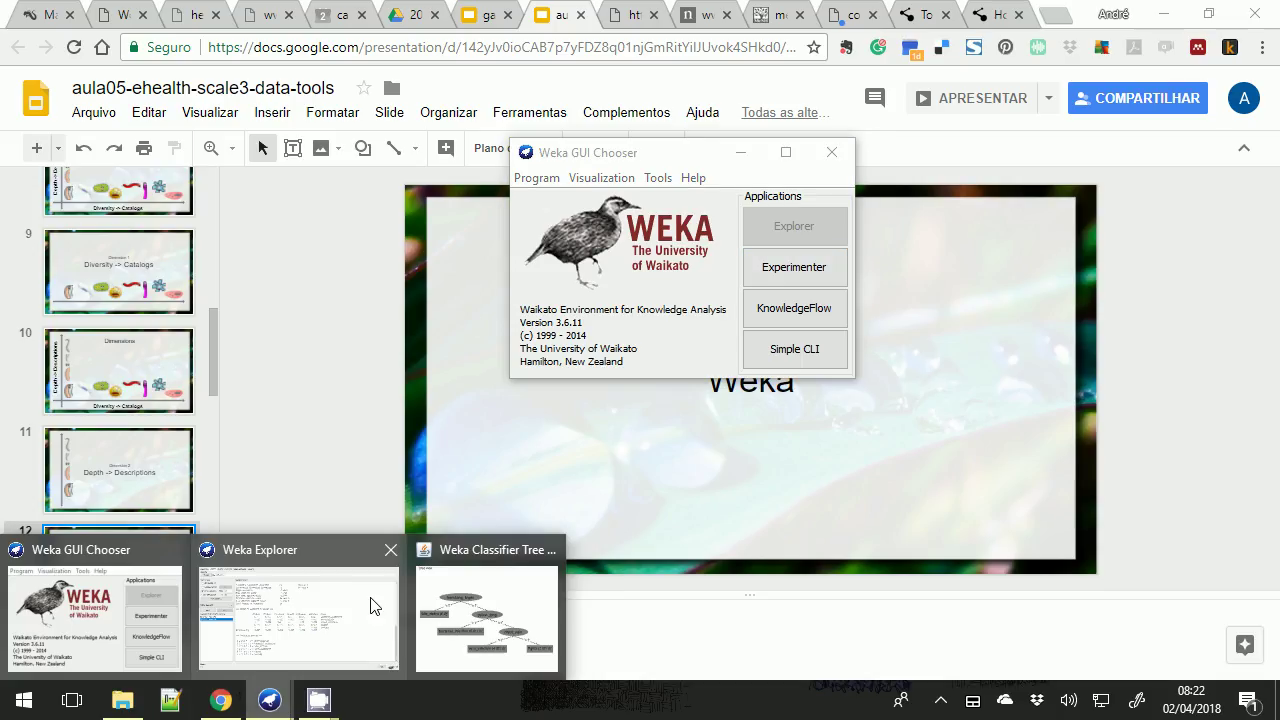
left_click(490, 610)
left_click(851, 90)
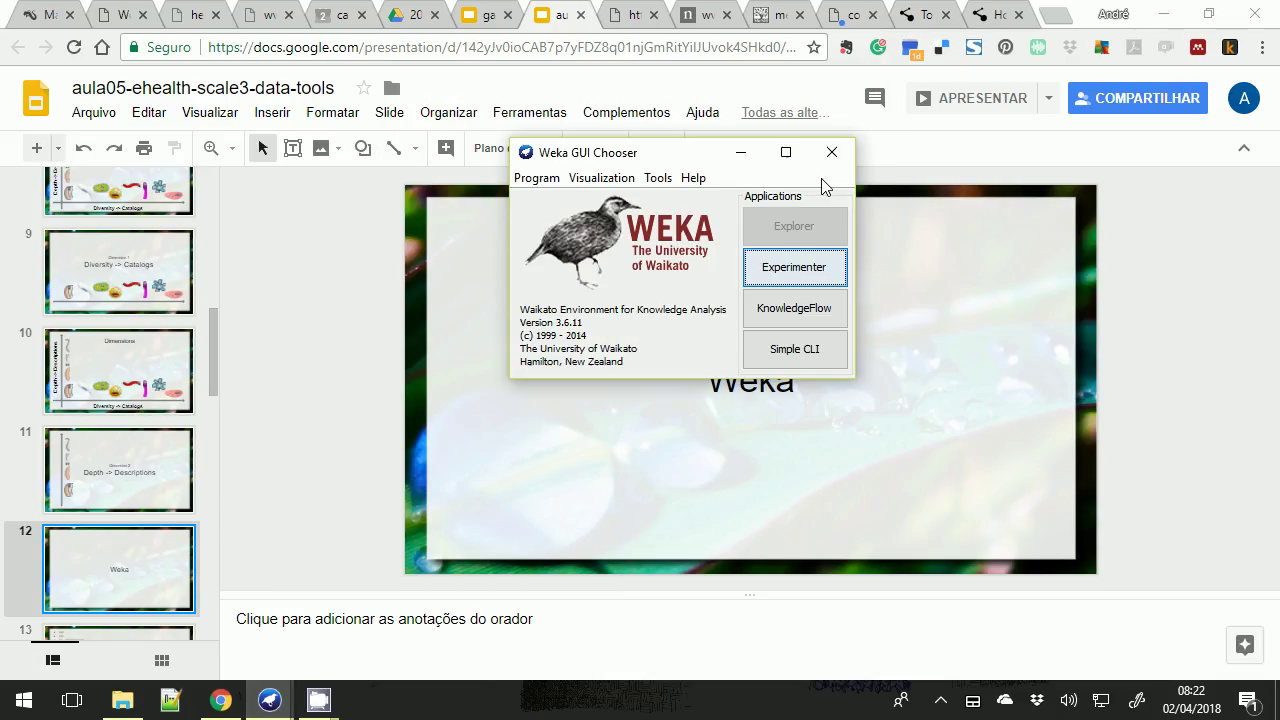
Return to the Weka Explorer window to review the output of the diagnostic J48 run.
left_click(586, 446)
right_click(665, 380)
left_click(279, 699)
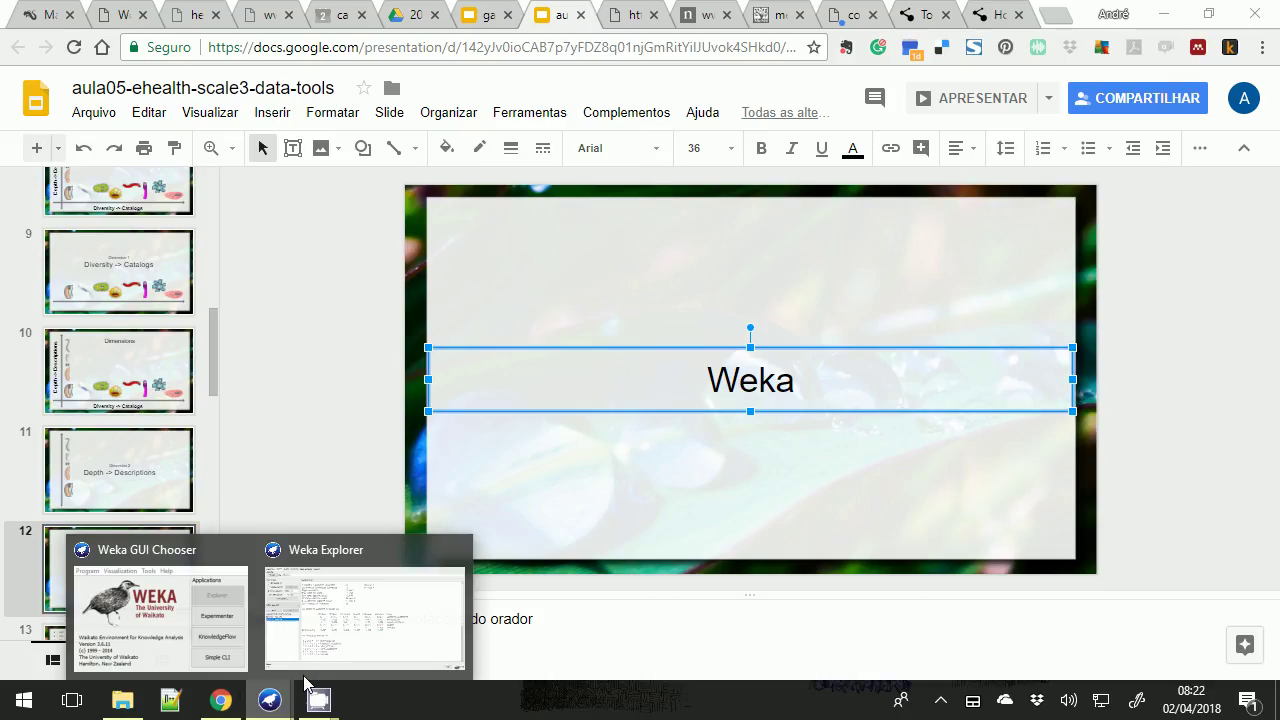
left_click(346, 649)
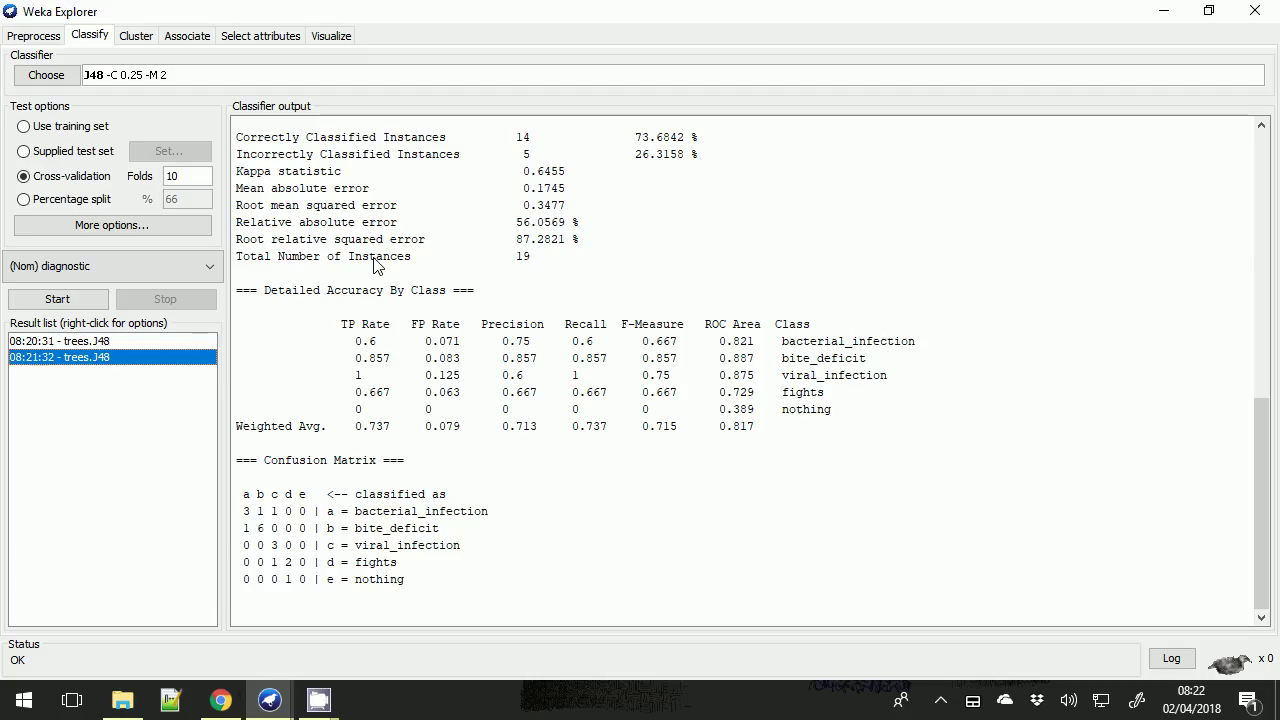
Switch to the aula05-ehealth-scale3-data-tools presentation in Google Slides and start presenting from the Weka slide.
left_click(221, 703)
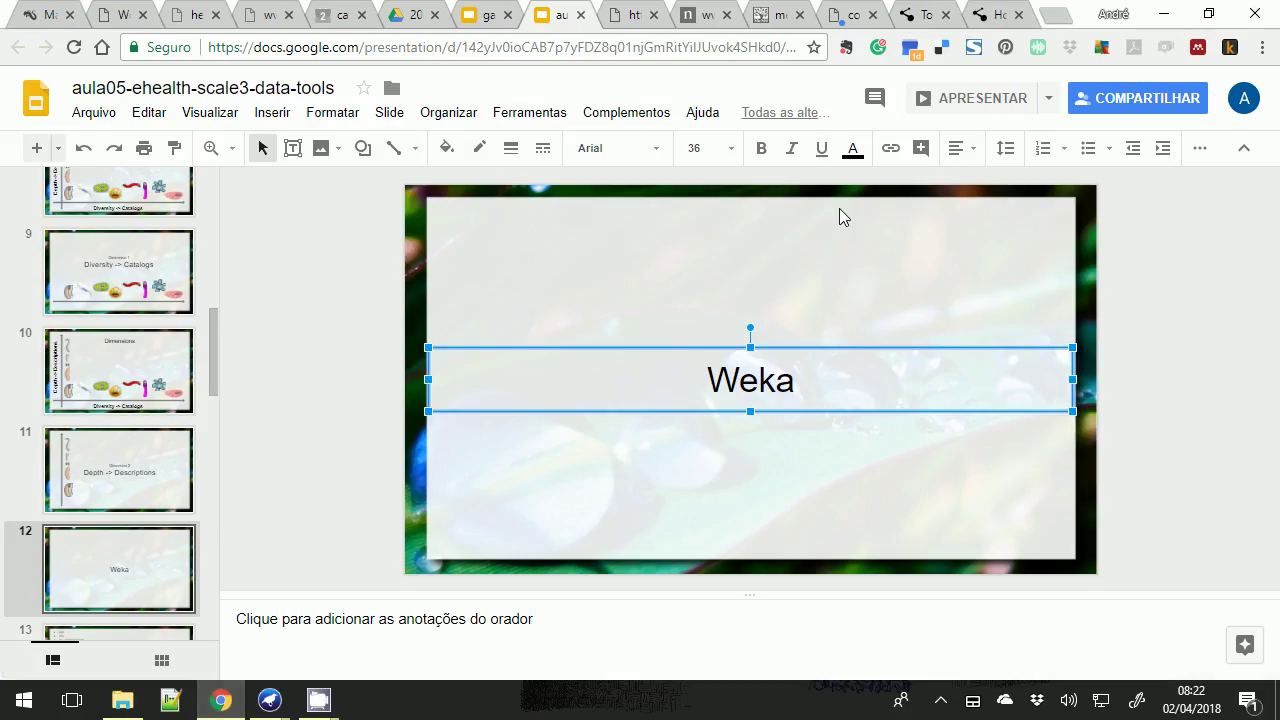
left_click(977, 104)
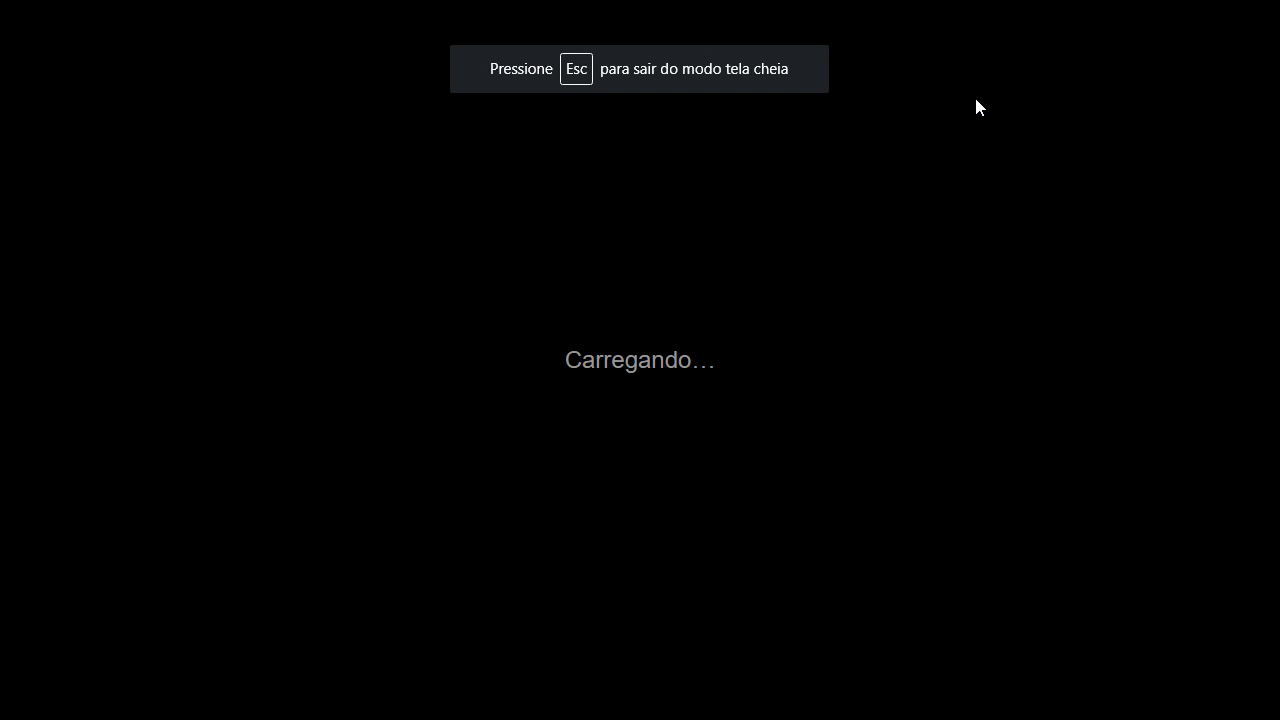
Advance the presentation to slide 13 with the heart dataset attributes, and exit the full-screen presentation.
key("Right")
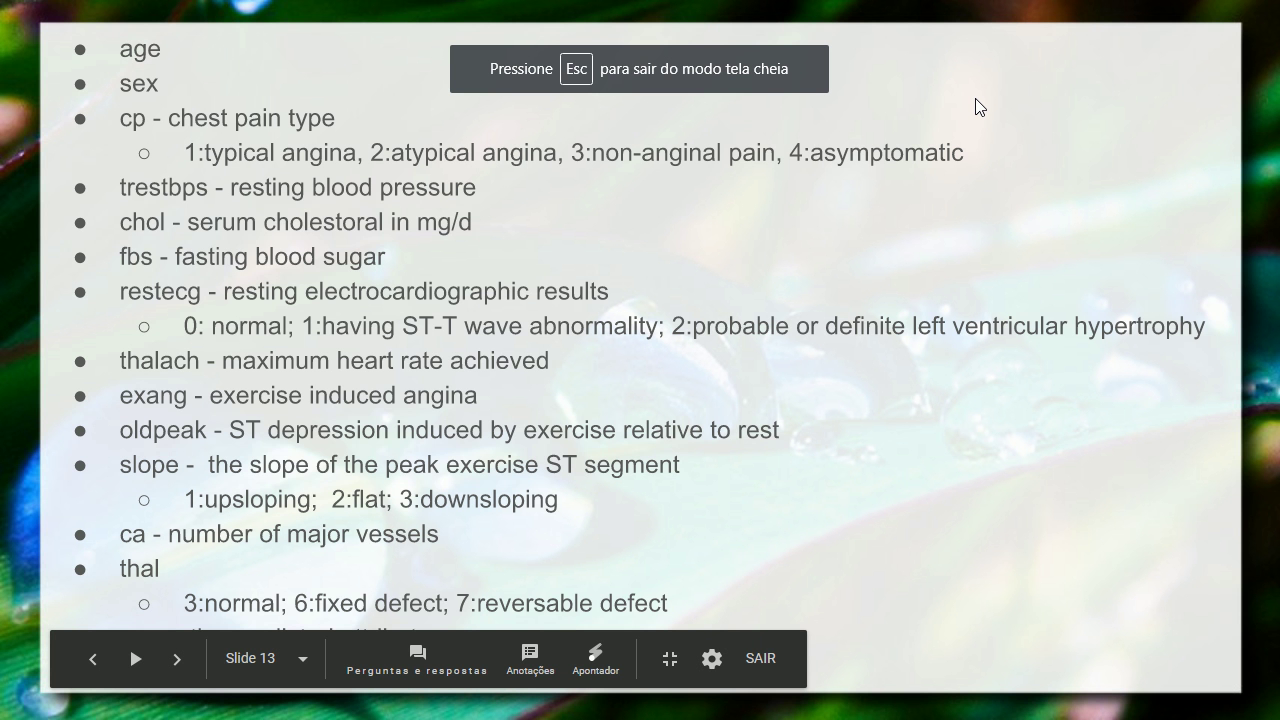
key("Escape")
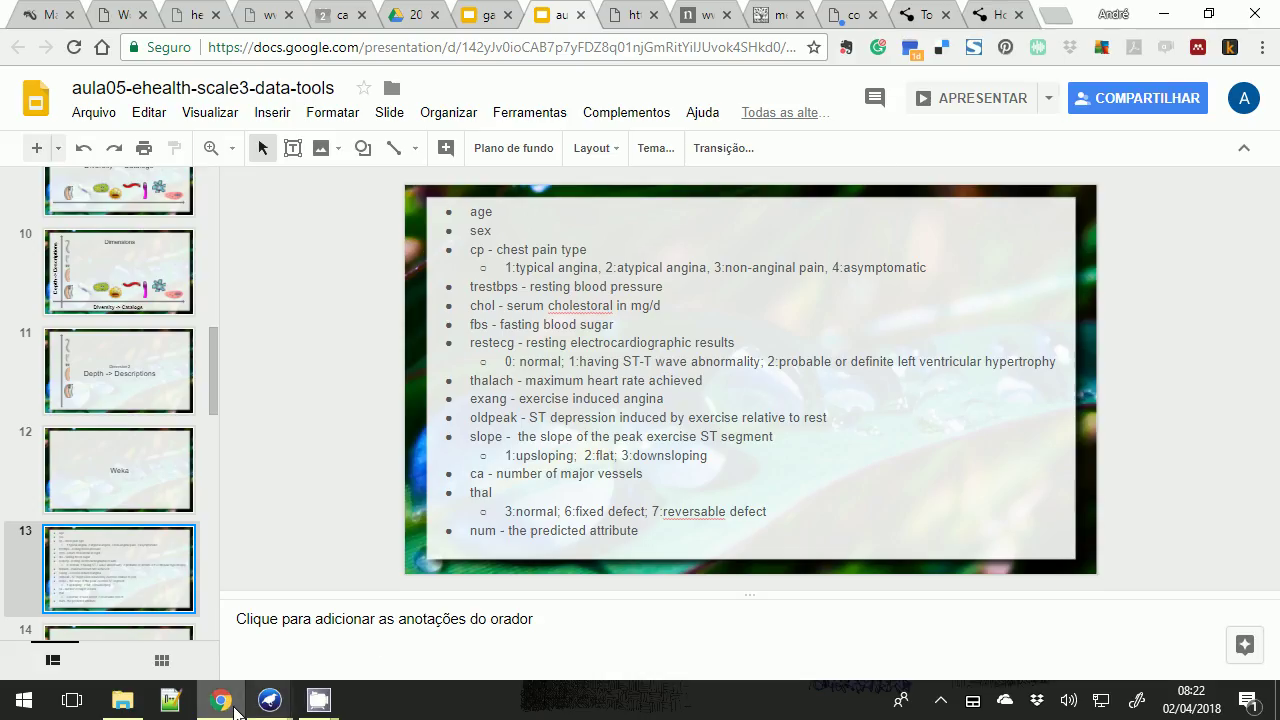
In File Explorer, open the ensino folder under Drives de equipe > eHealth on Google Drive File Stream (G:).
left_click(132, 705)
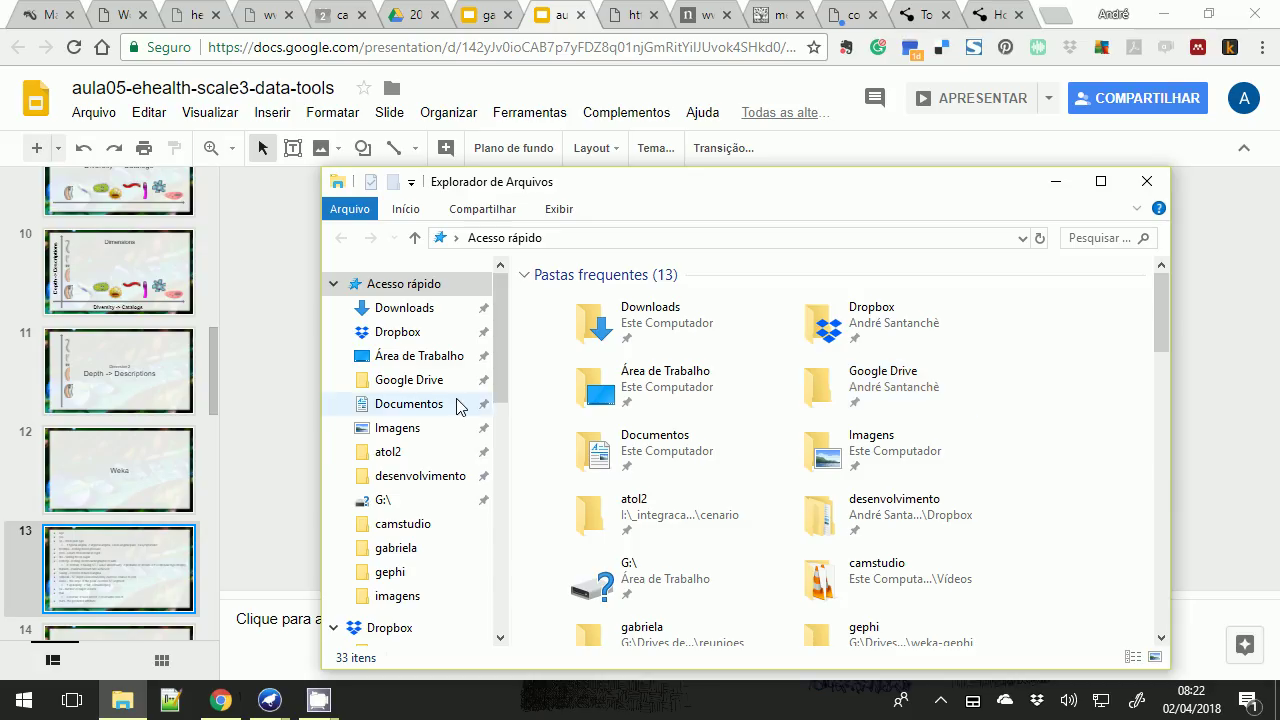
left_click_drag(505, 370, 500, 586)
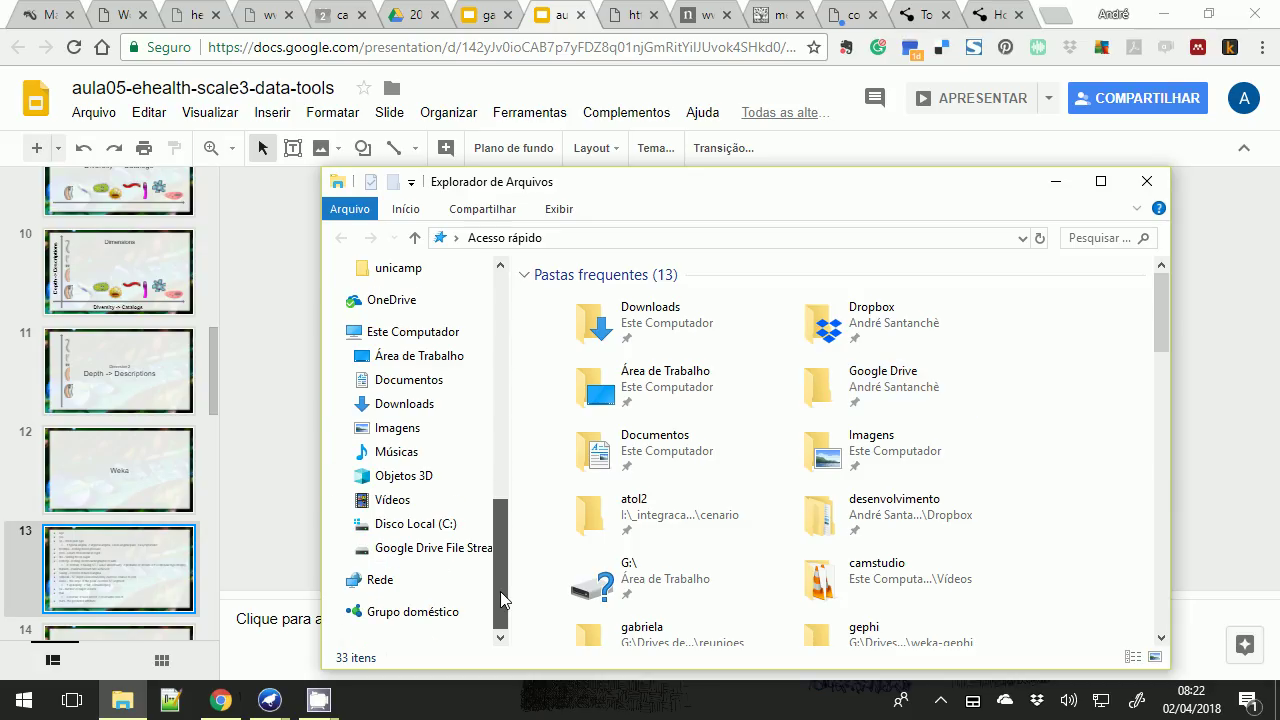
left_click(470, 550)
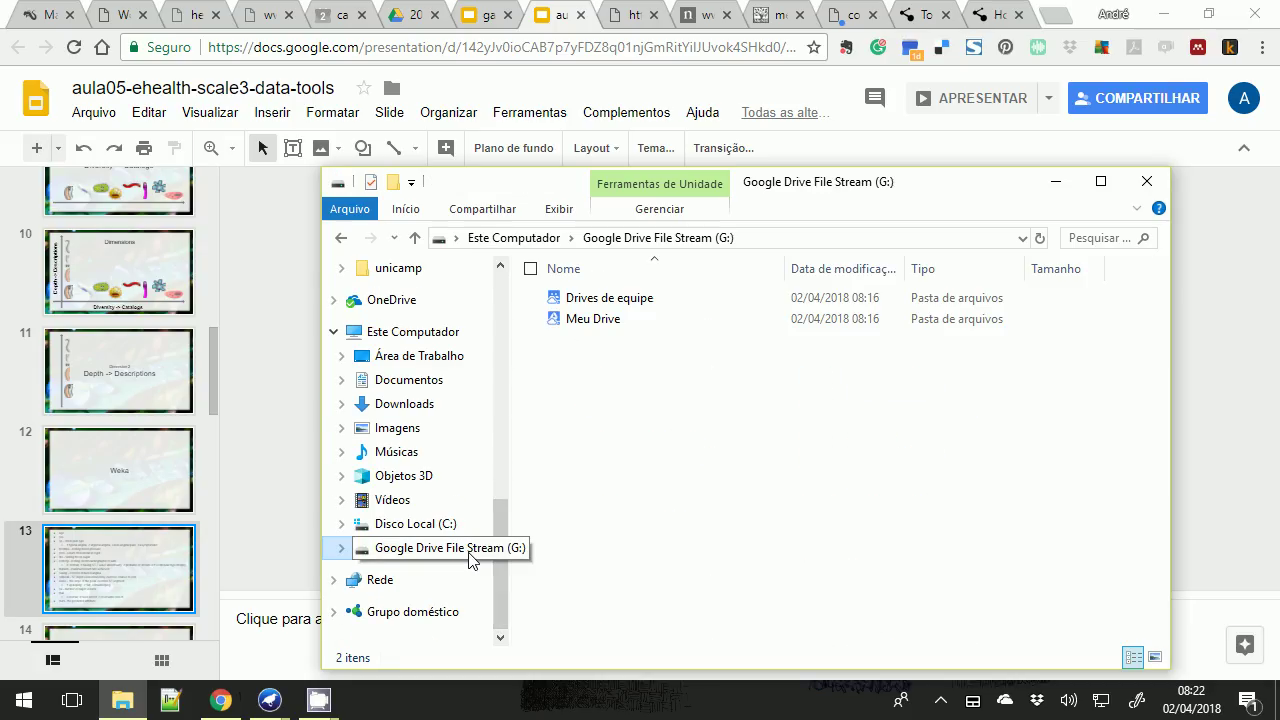
double_click(636, 296)
double_click(586, 297)
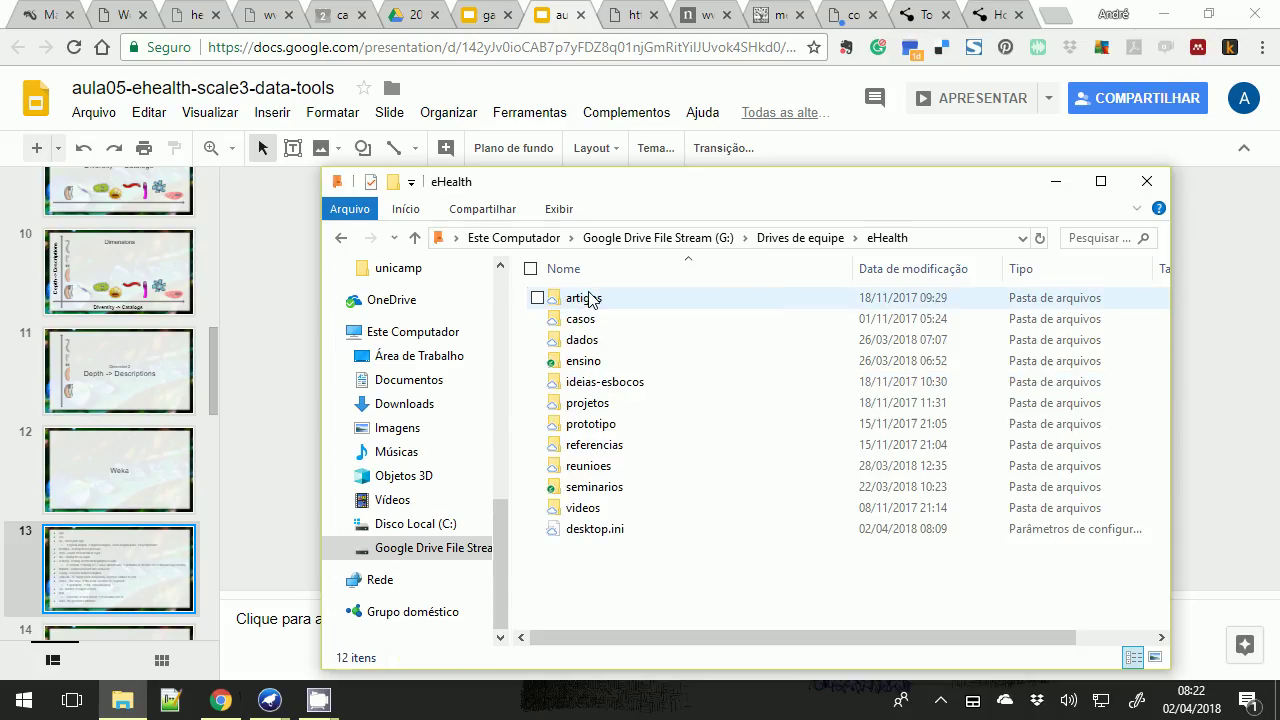
double_click(588, 366)
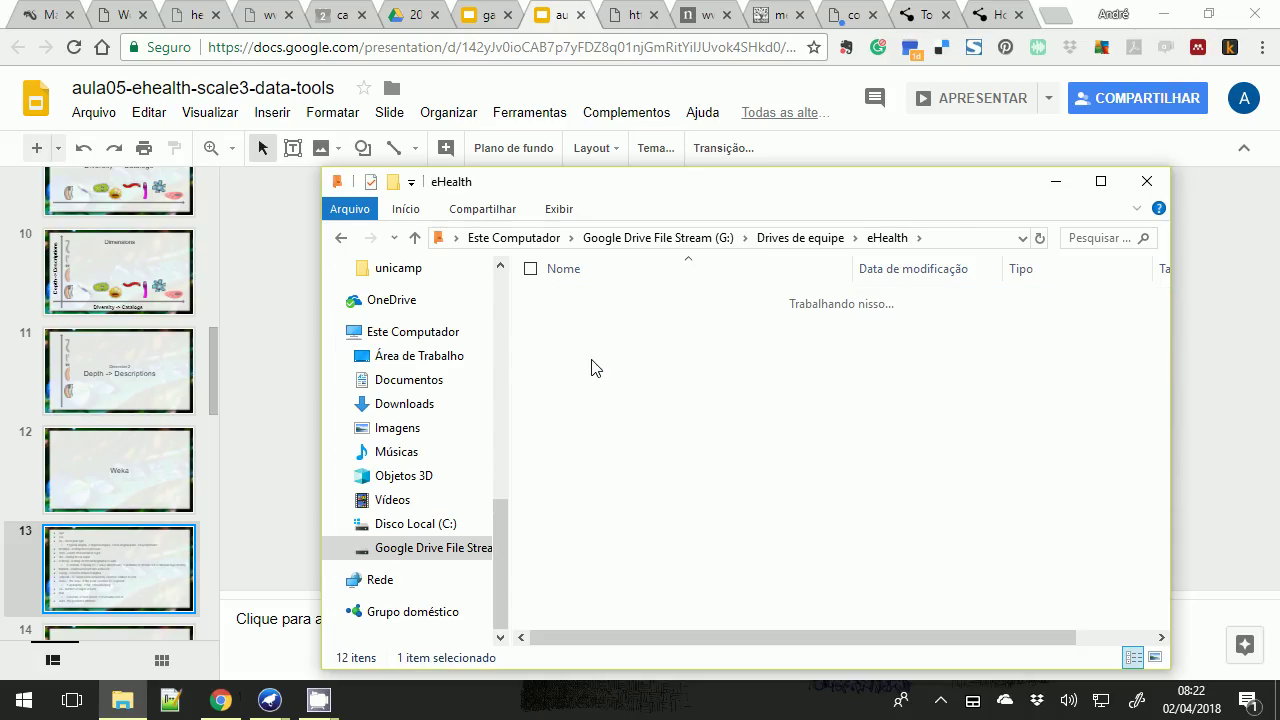
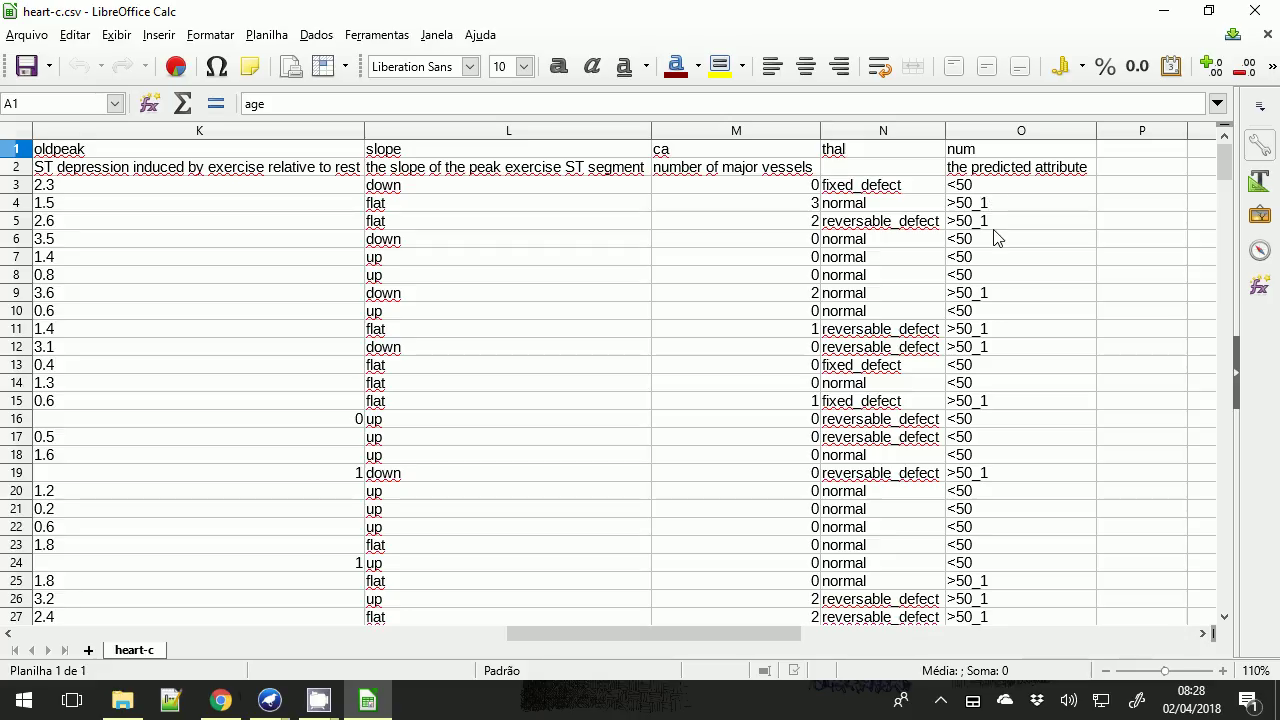
Look through the data rows of heart-c.csv, following the num column down to about row 72.
scroll(995, 345, "down", 3)
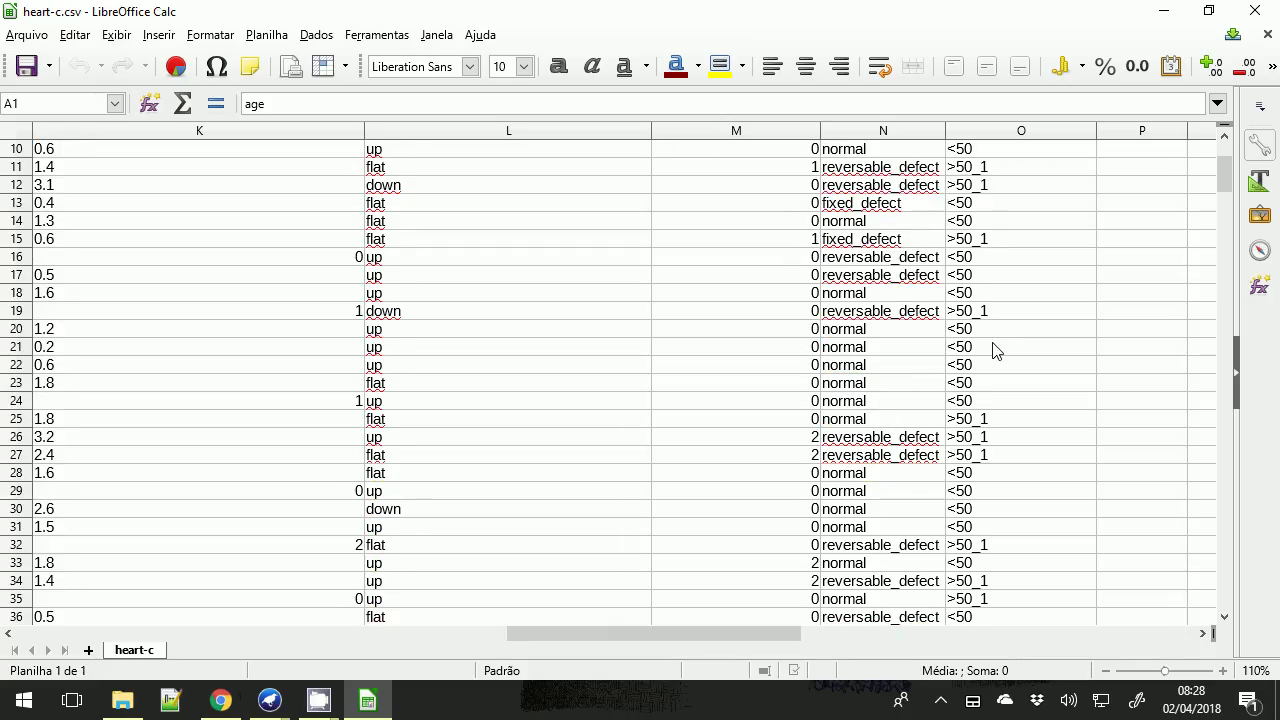
scroll(995, 350, "down", 12)
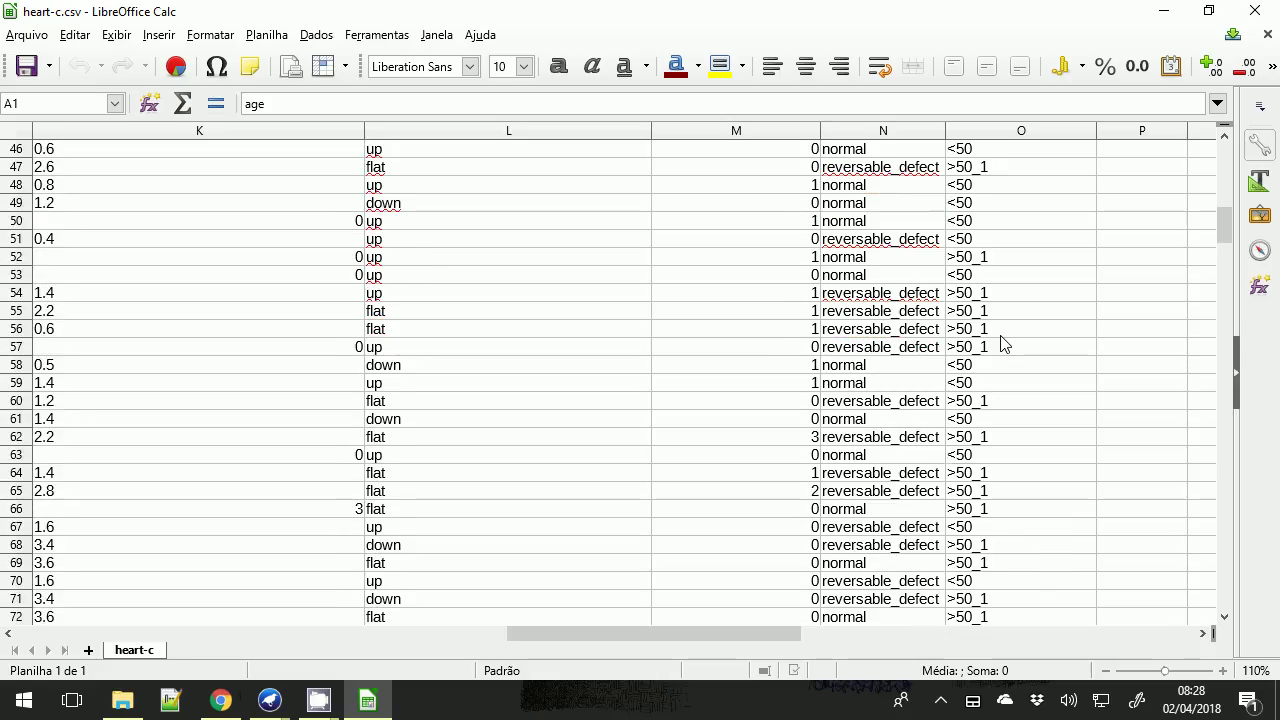
Open heart-c.arff from the weka folder in Notepad++ and review its data rows and attribute declarations.
mouse_move(366, 693)
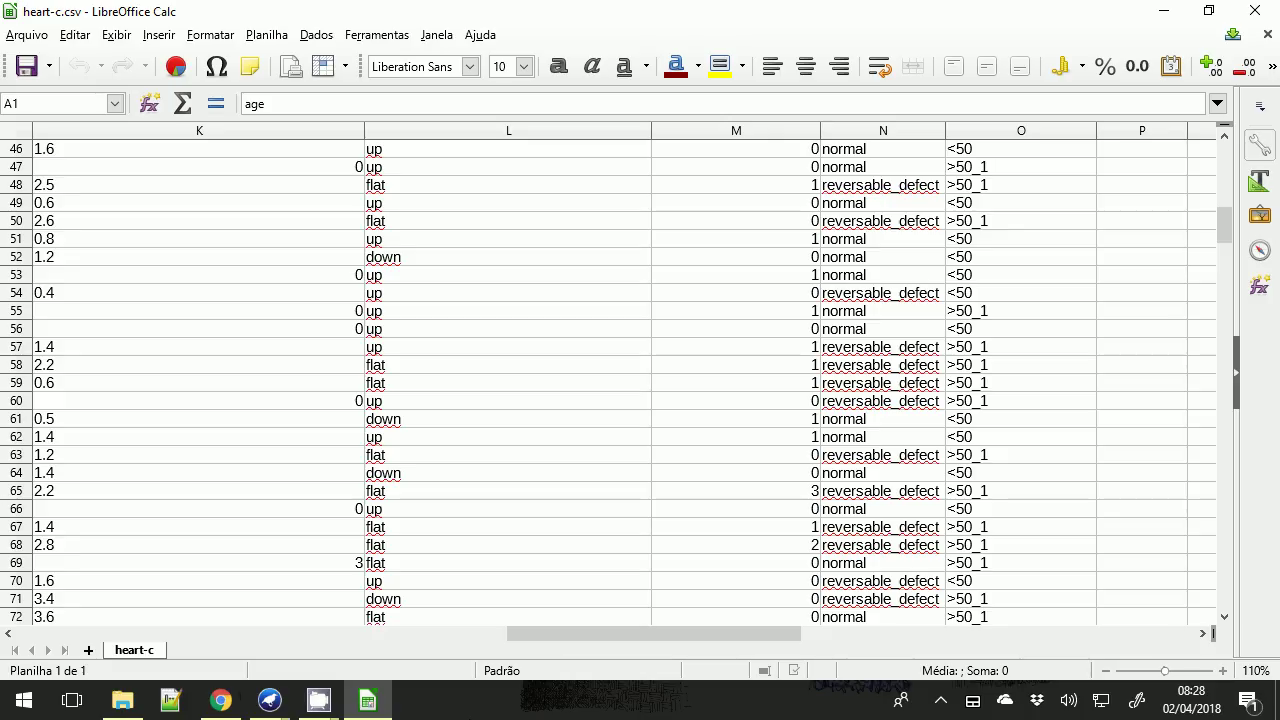
left_click(118, 702)
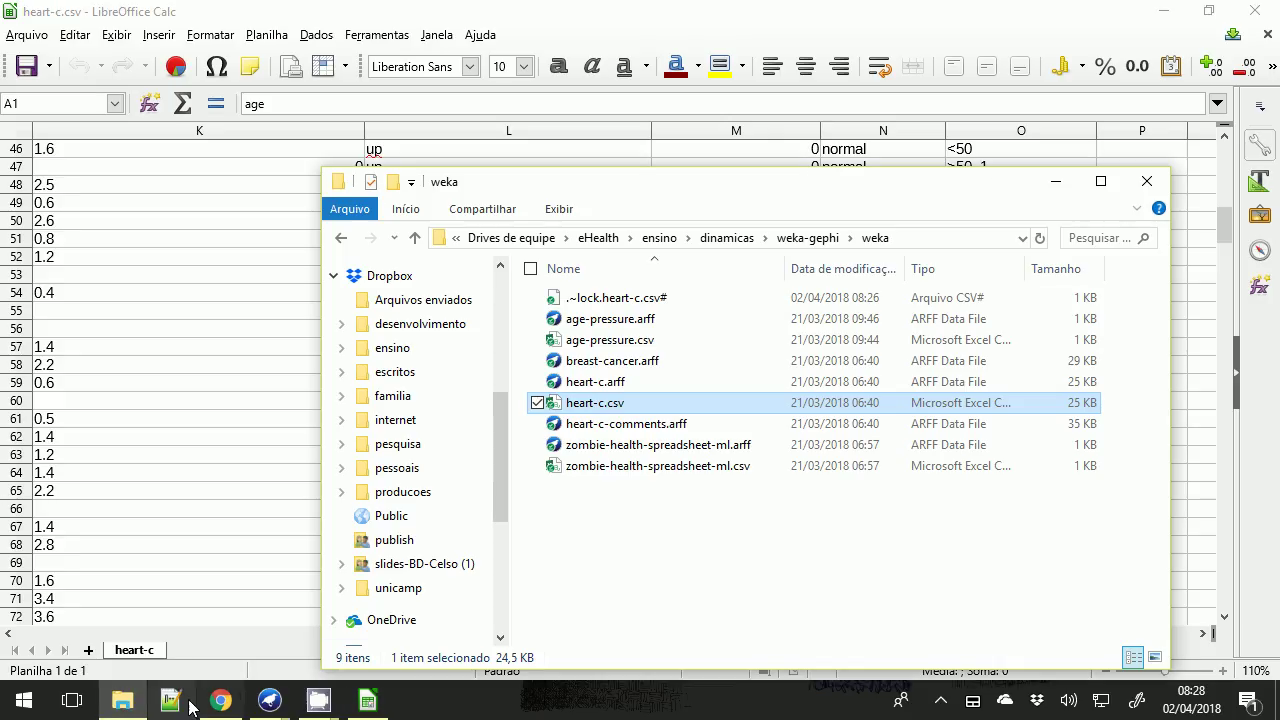
right_click(603, 390)
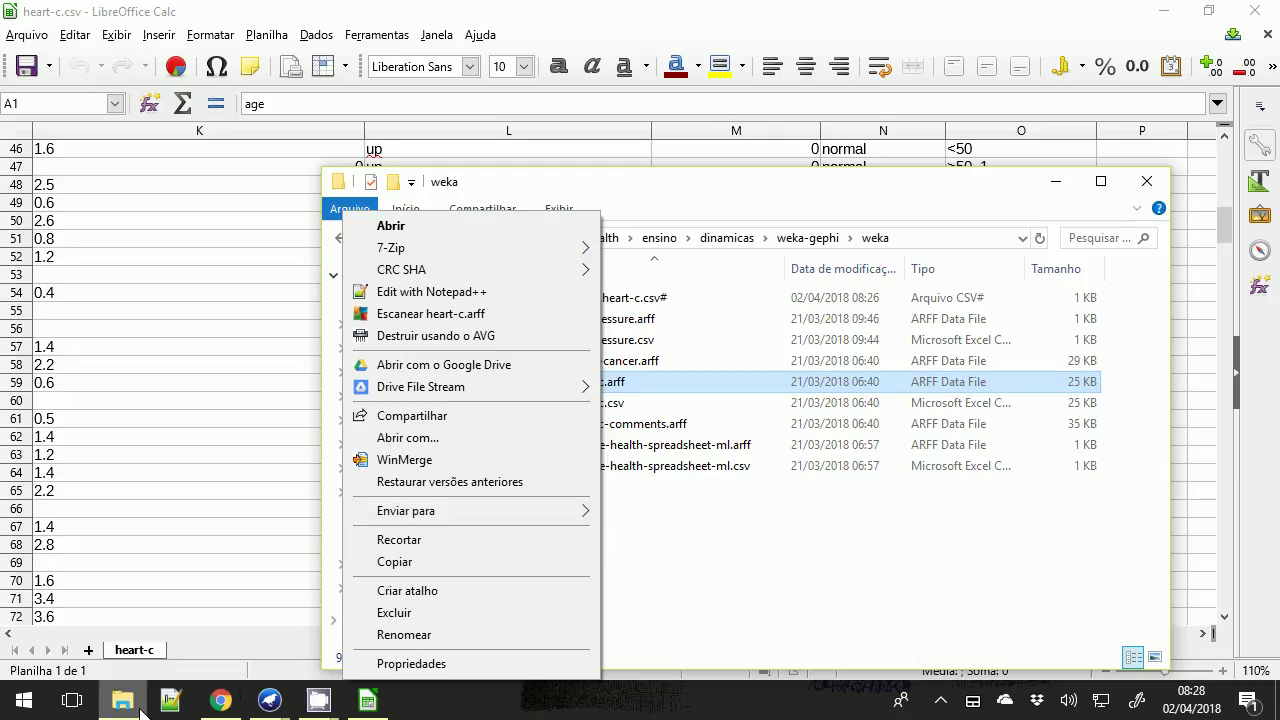
left_click(455, 293)
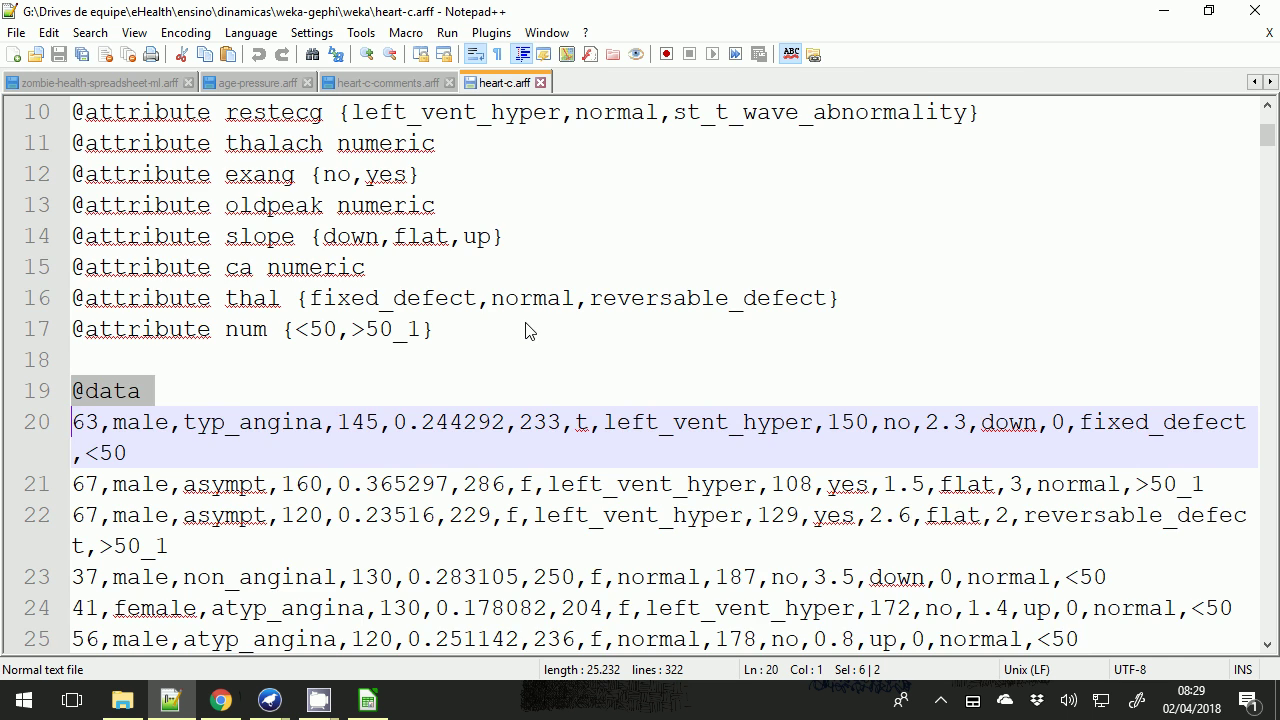
scroll(530, 330, "down", 2)
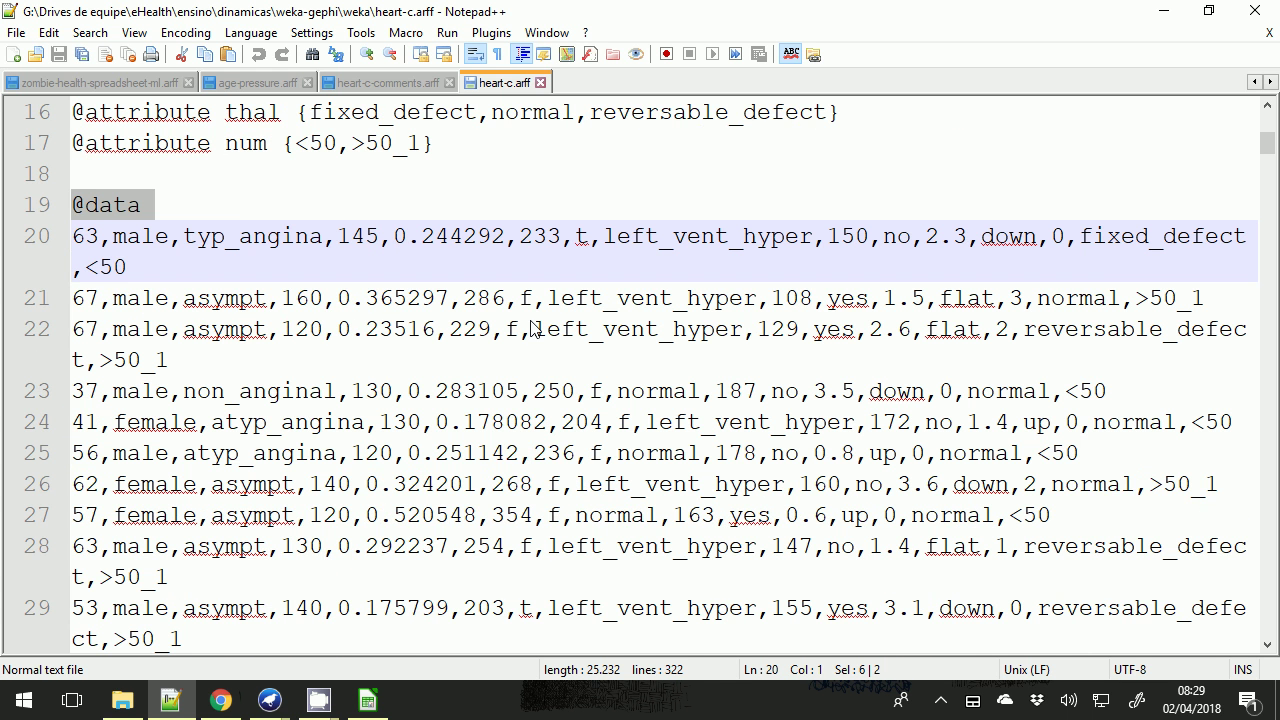
scroll(535, 330, "up", 5)
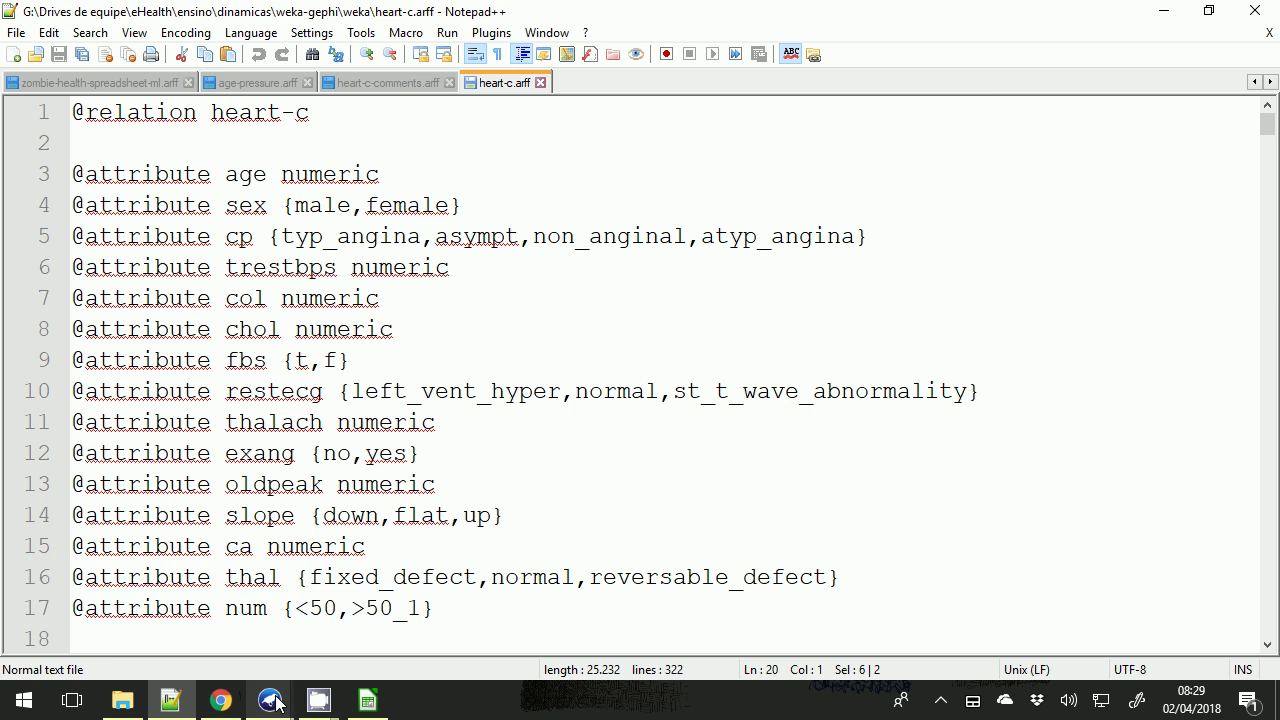
Switch to Weka Explorer and load heart-c.arff as the dataset for preprocessing.
mouse_move(271, 700)
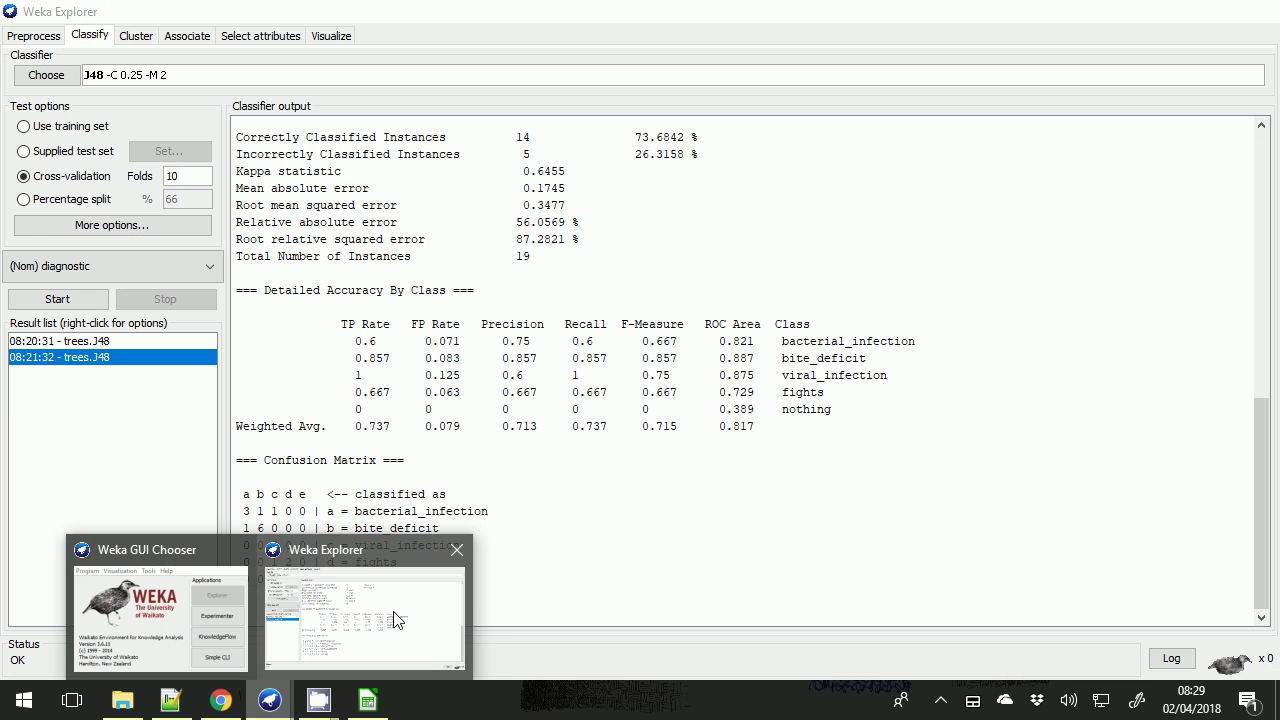
left_click(394, 620)
left_click(38, 36)
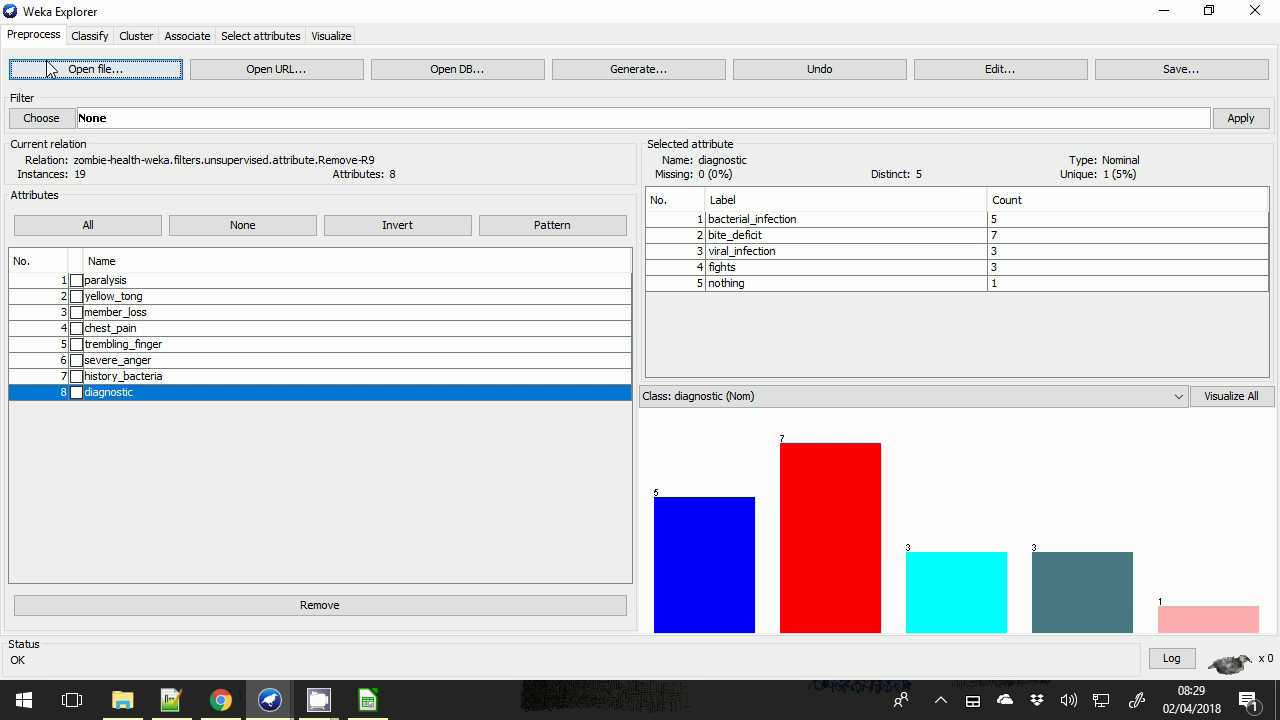
left_click(48, 68)
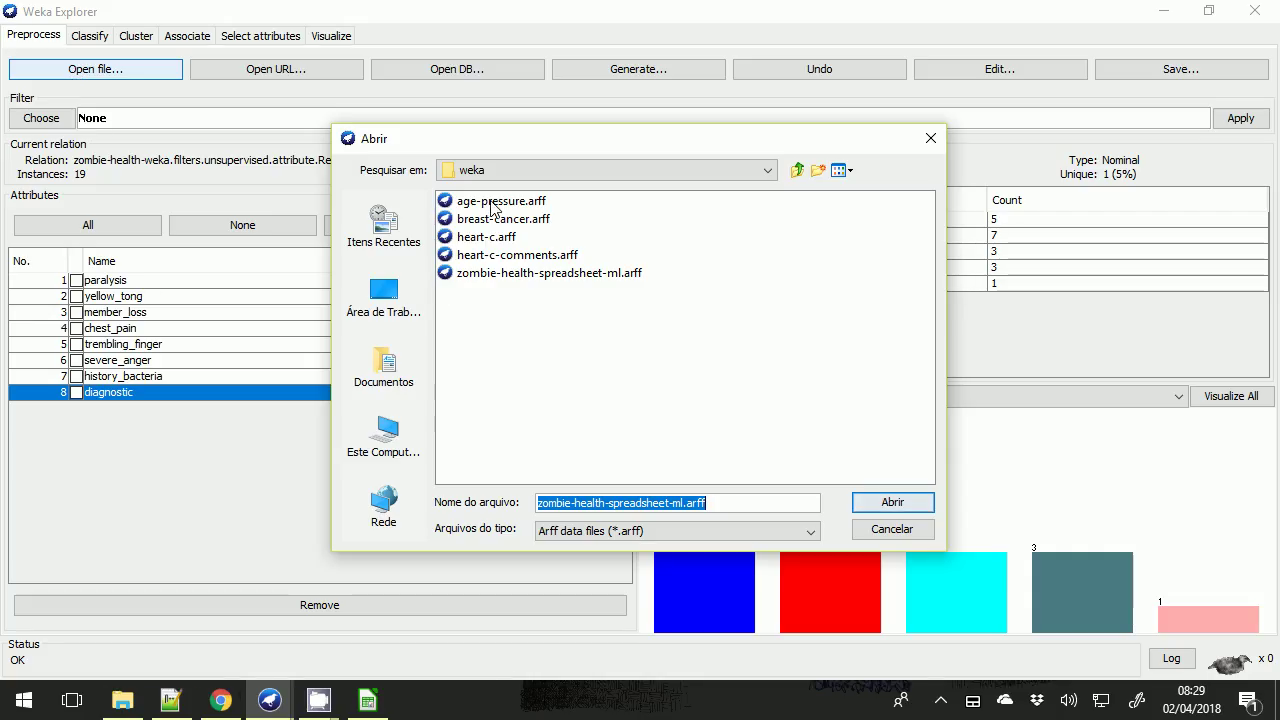
left_click(496, 240)
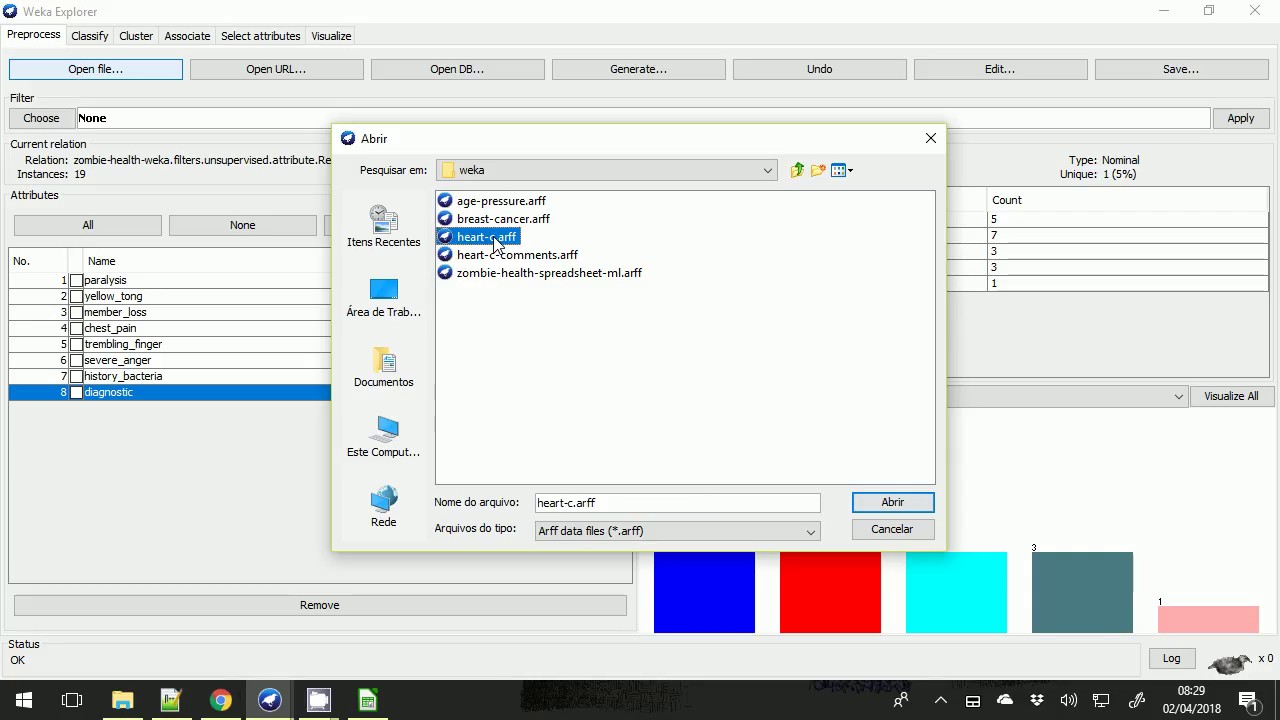
left_click(866, 503)
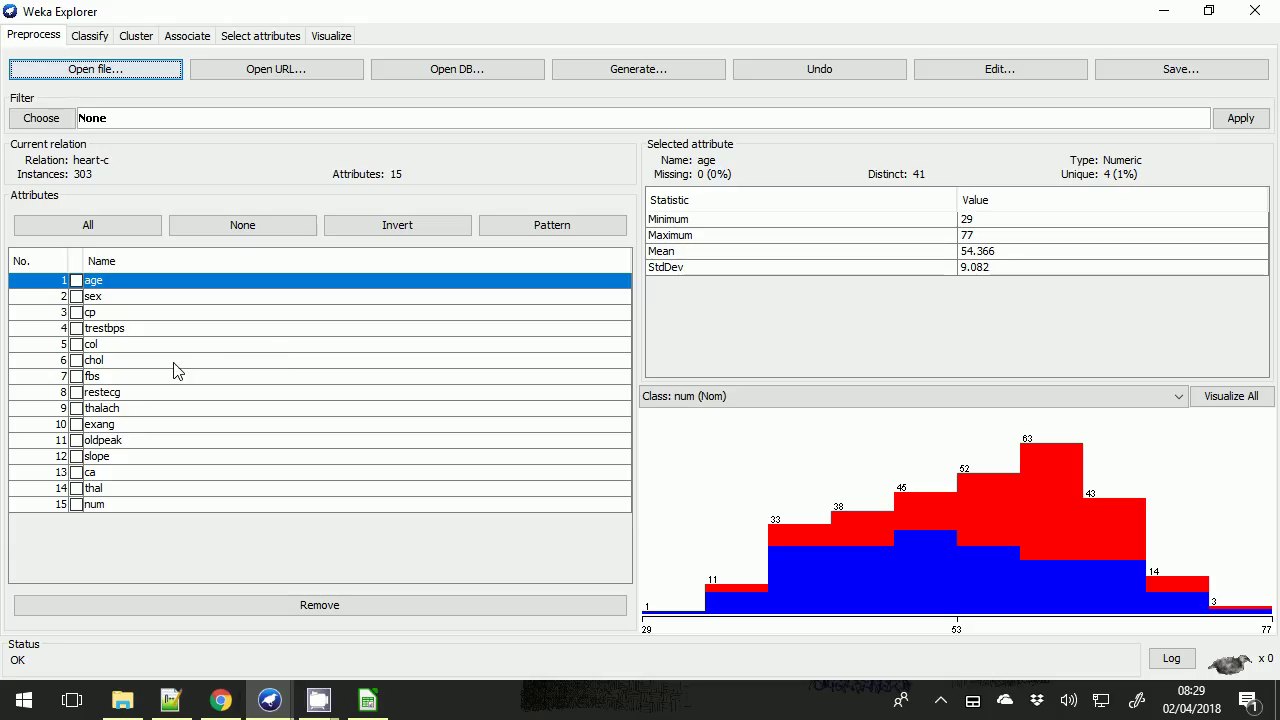
Examine how the num classes are distributed across the values of the sex and cp attributes.
left_click(100, 298)
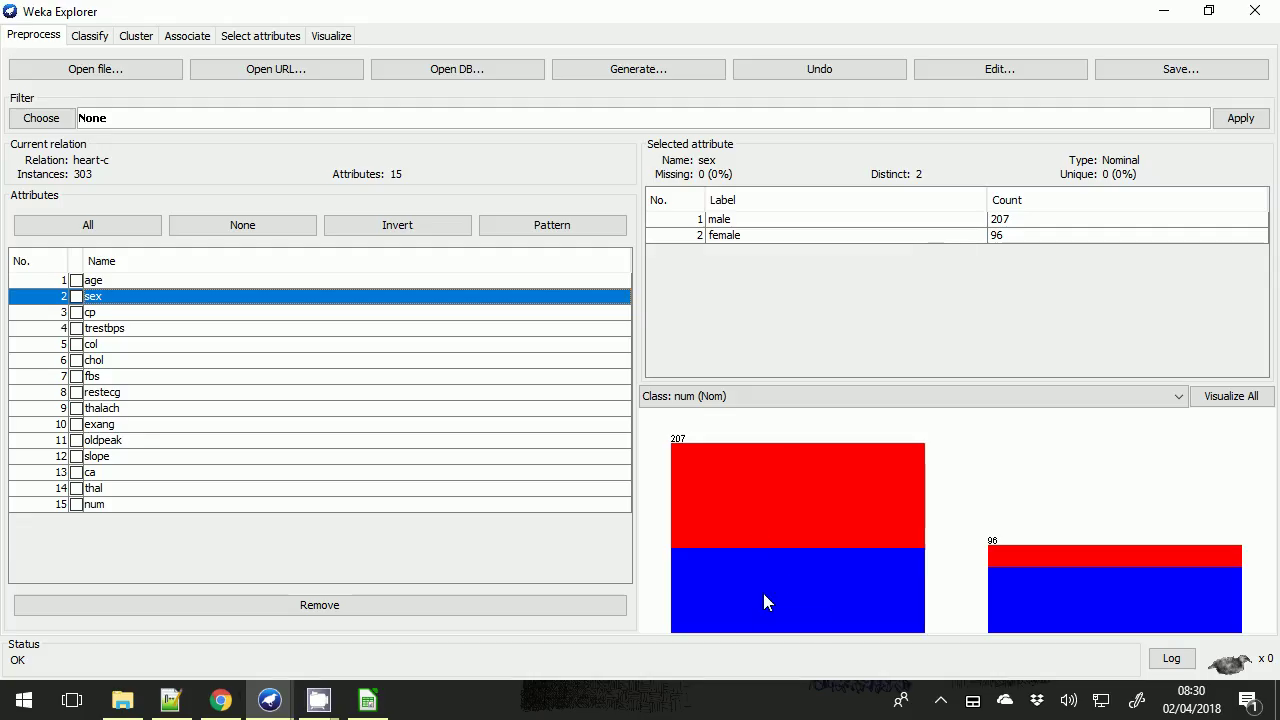
mouse_move(764, 594)
left_click(100, 313)
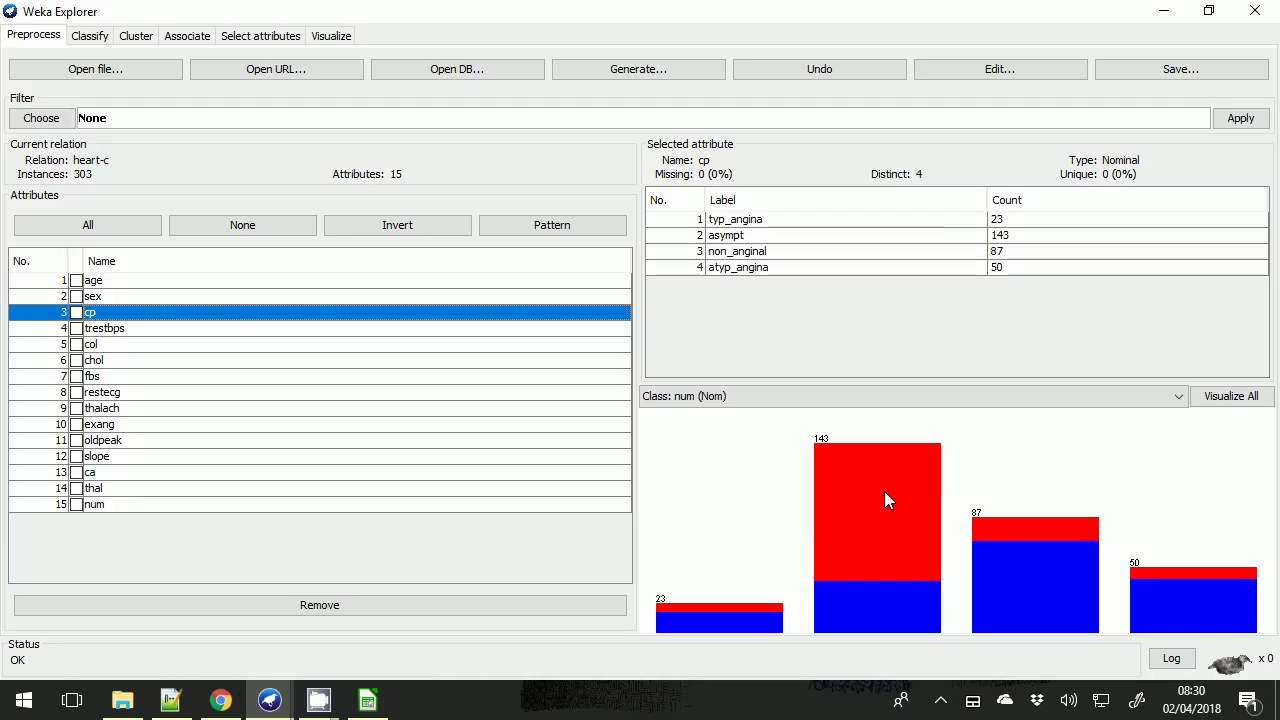
mouse_move(850, 496)
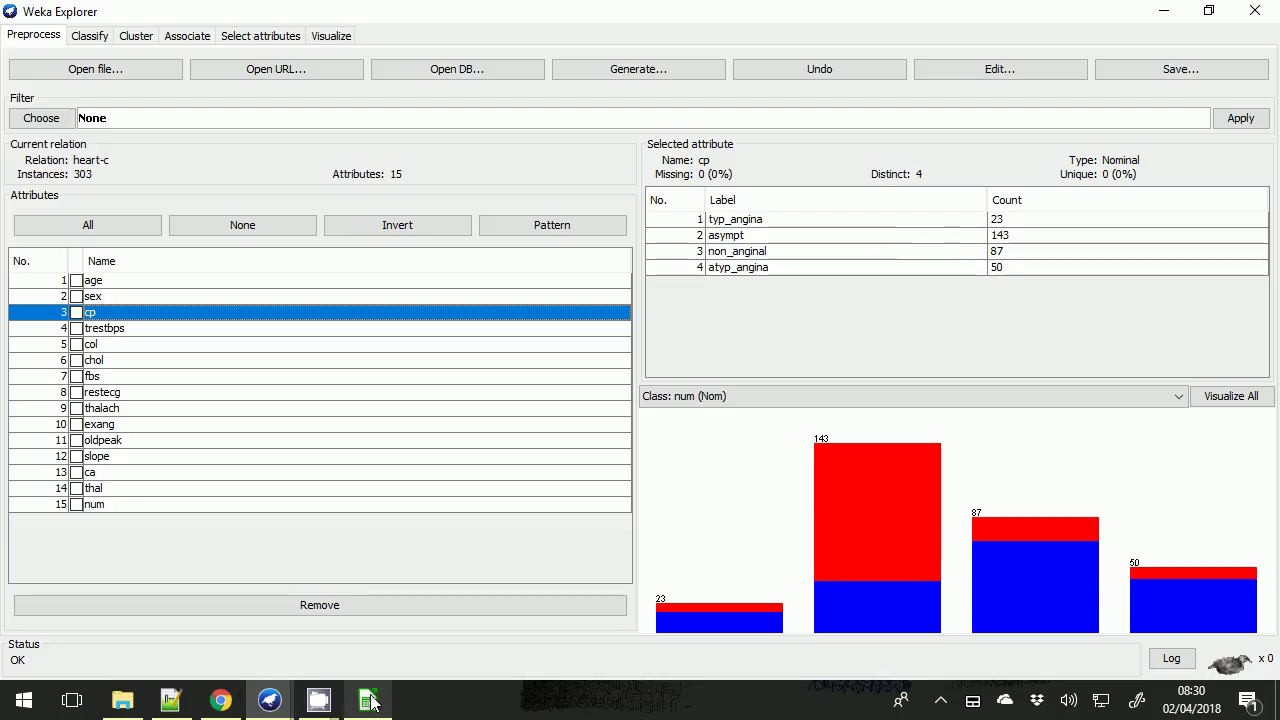
Check the cp value descriptions on slide 13 in Google Slides, and return to the cp chart in Weka Explorer.
mouse_move(270, 706)
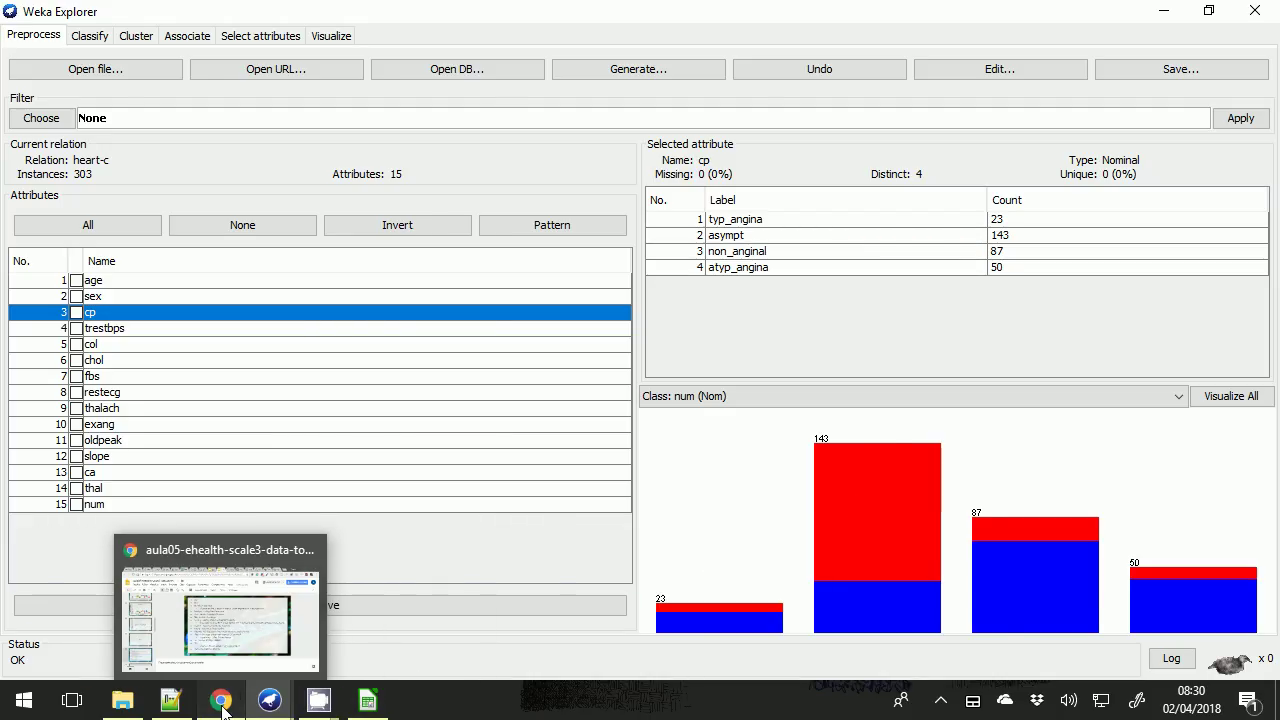
left_click(222, 703)
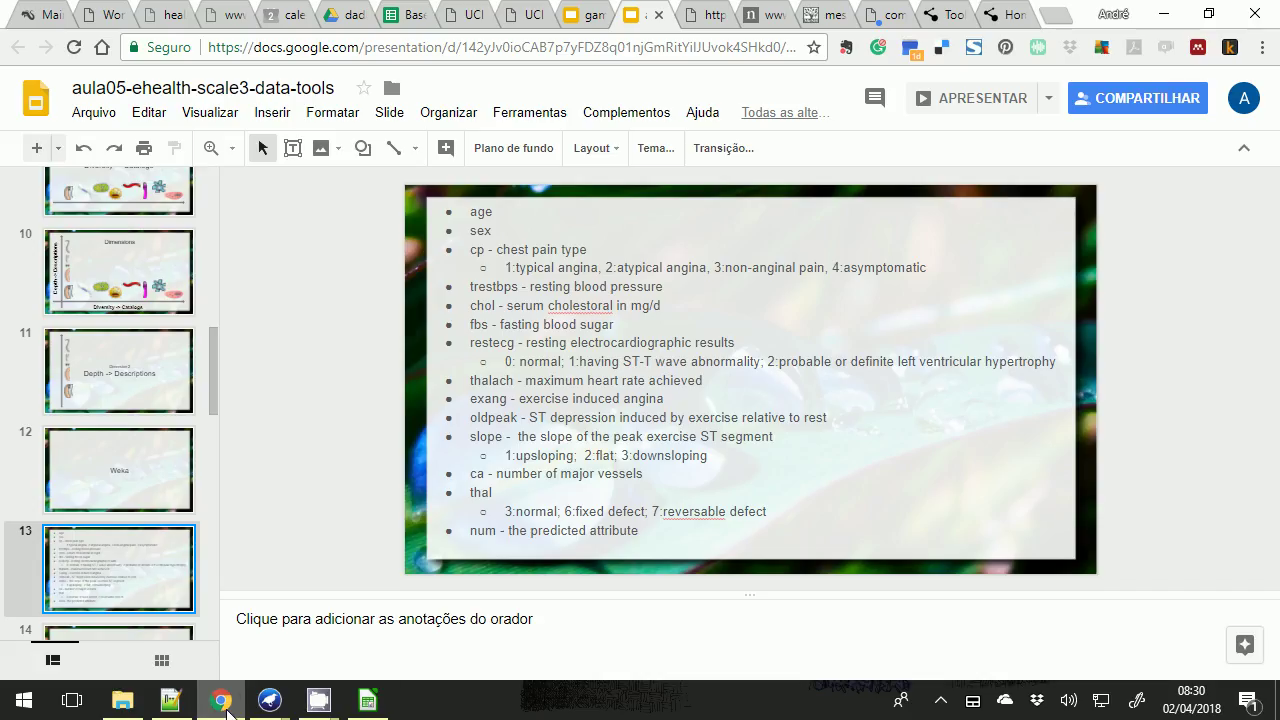
mouse_move(281, 705)
left_click(334, 660)
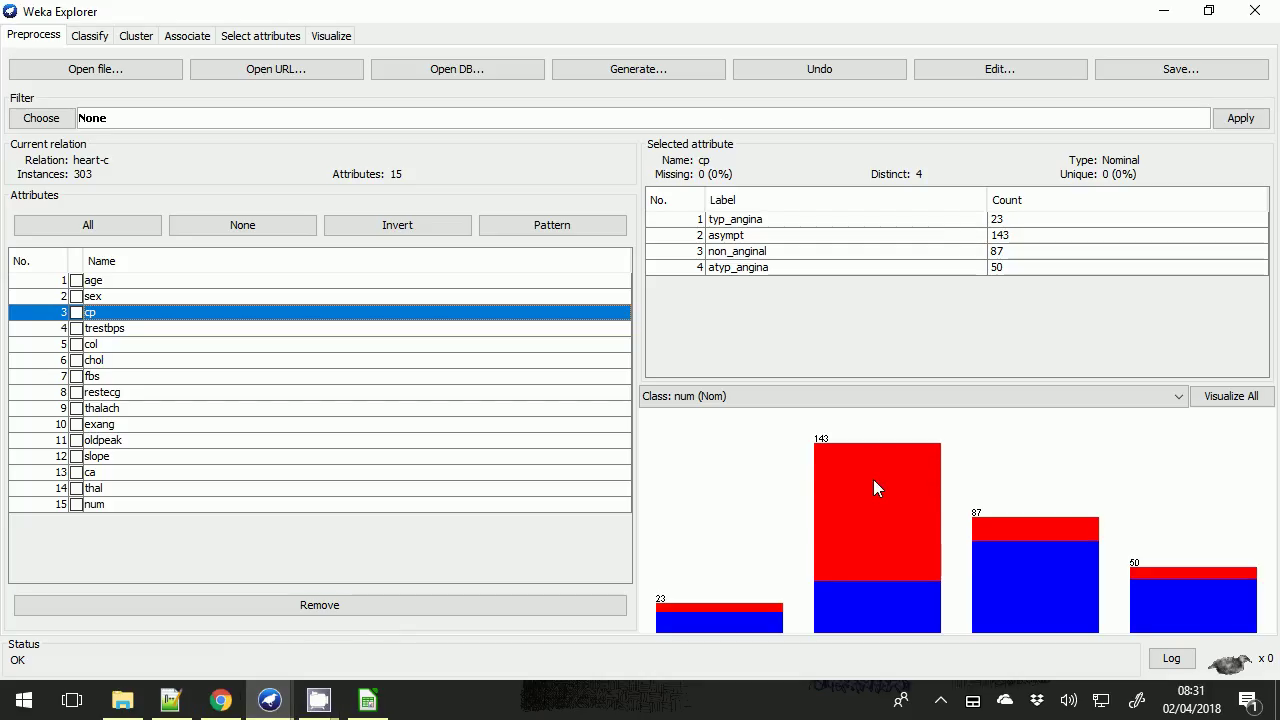
mouse_move(865, 448)
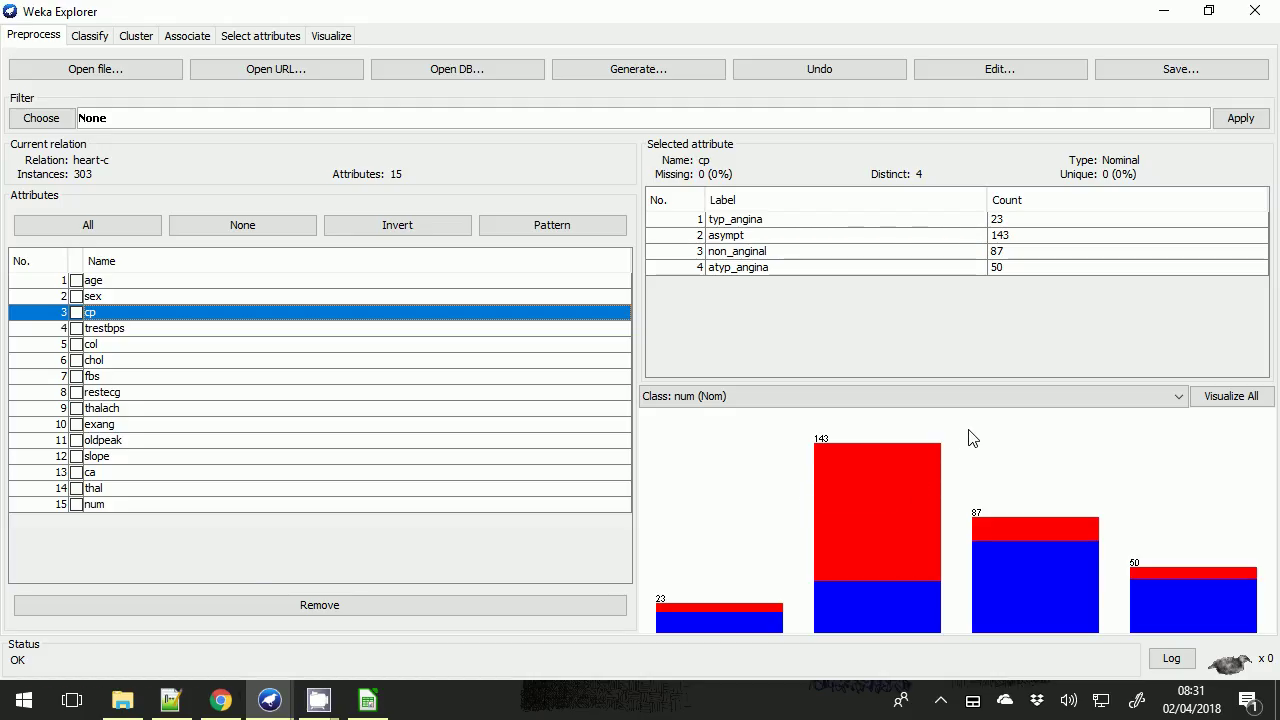
Inspect the statistics and class distributions of the num, trestbps, col, chol, fbs, restecg and thalach attributes.
left_click(172, 505)
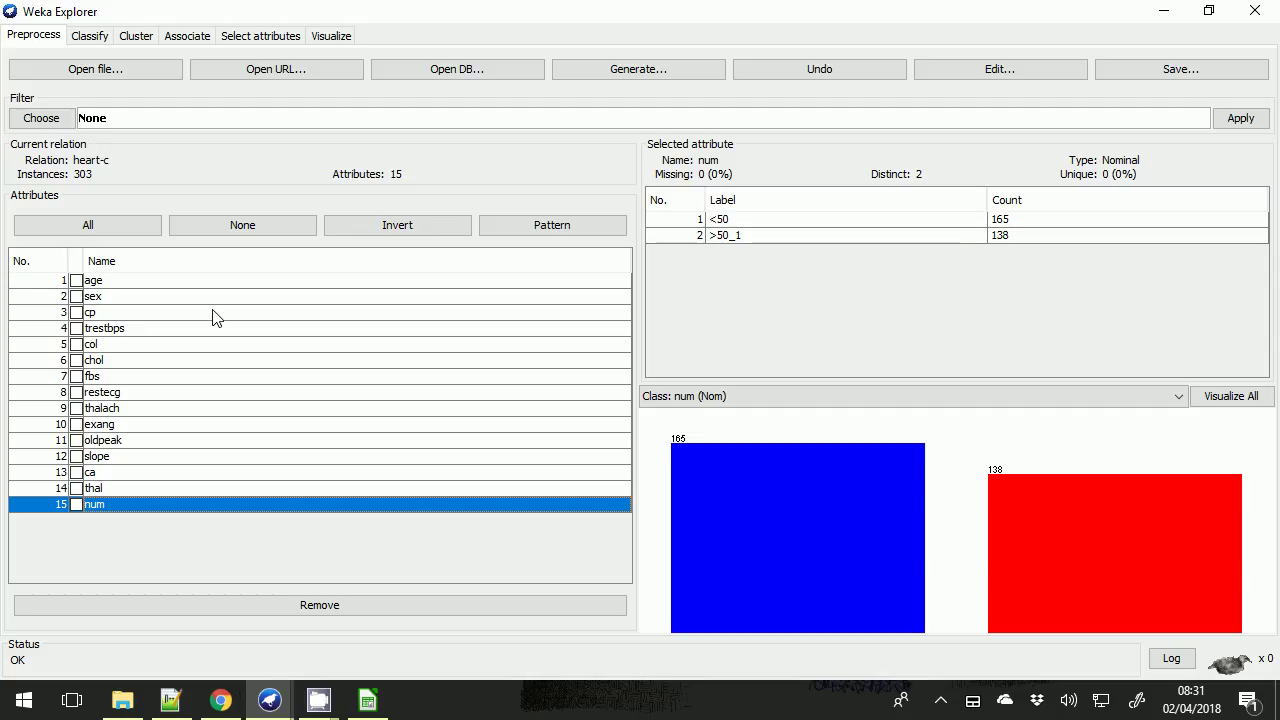
left_click(124, 336)
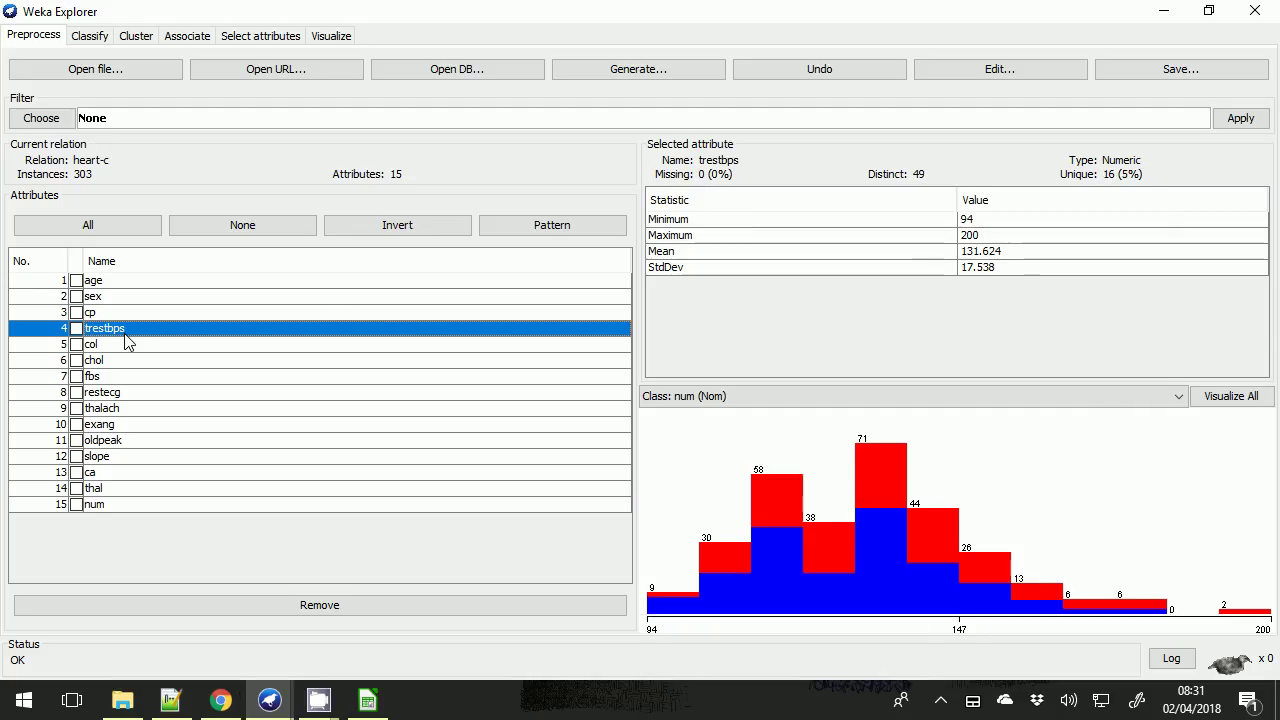
left_click(137, 348)
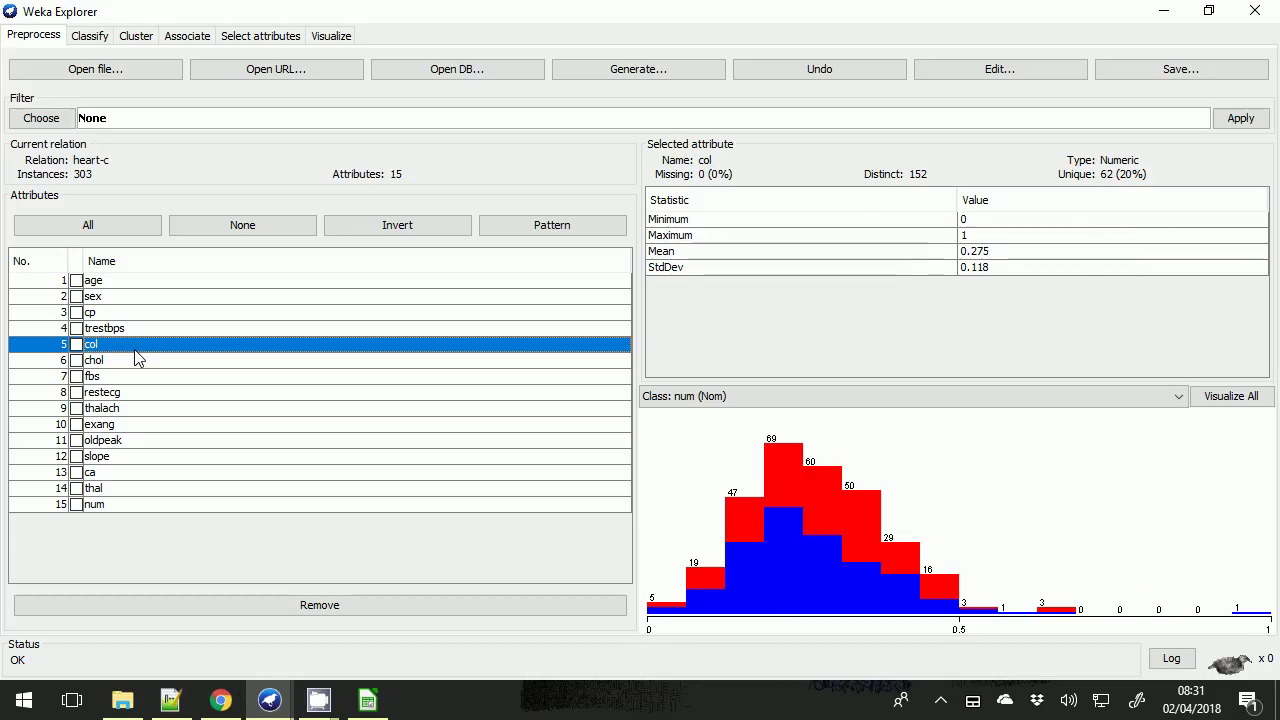
left_click(139, 362)
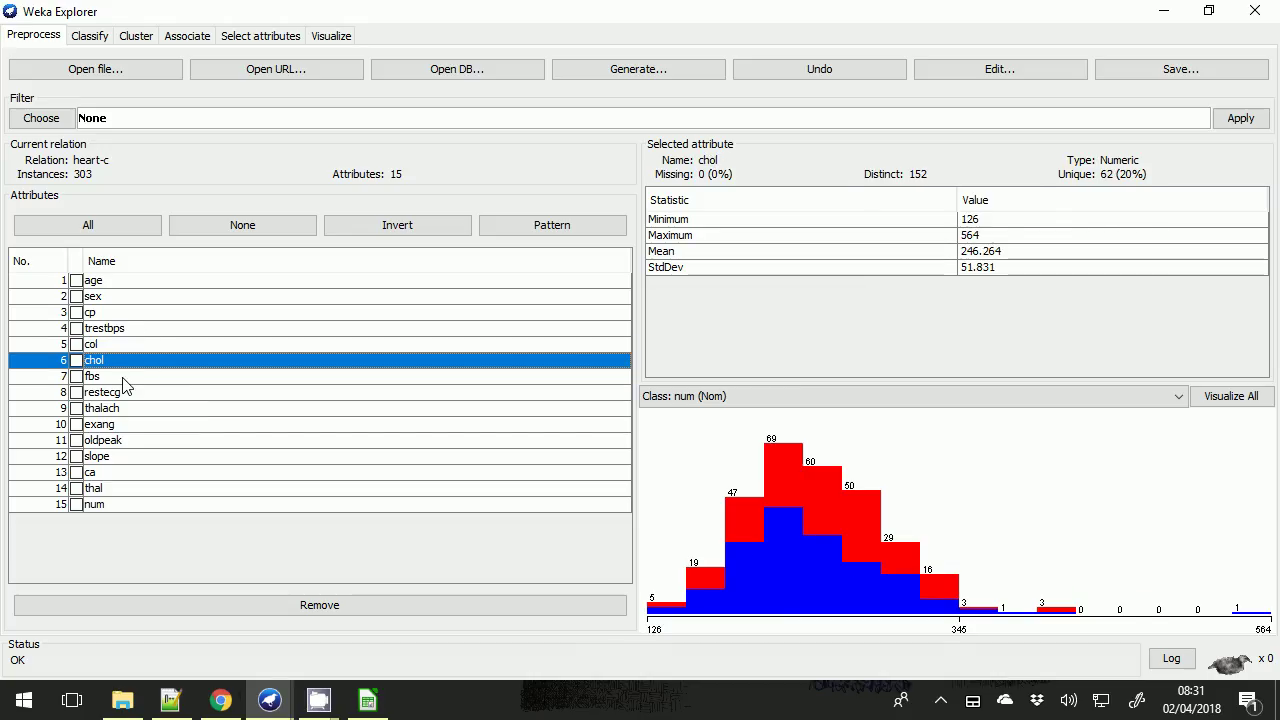
left_click(125, 380)
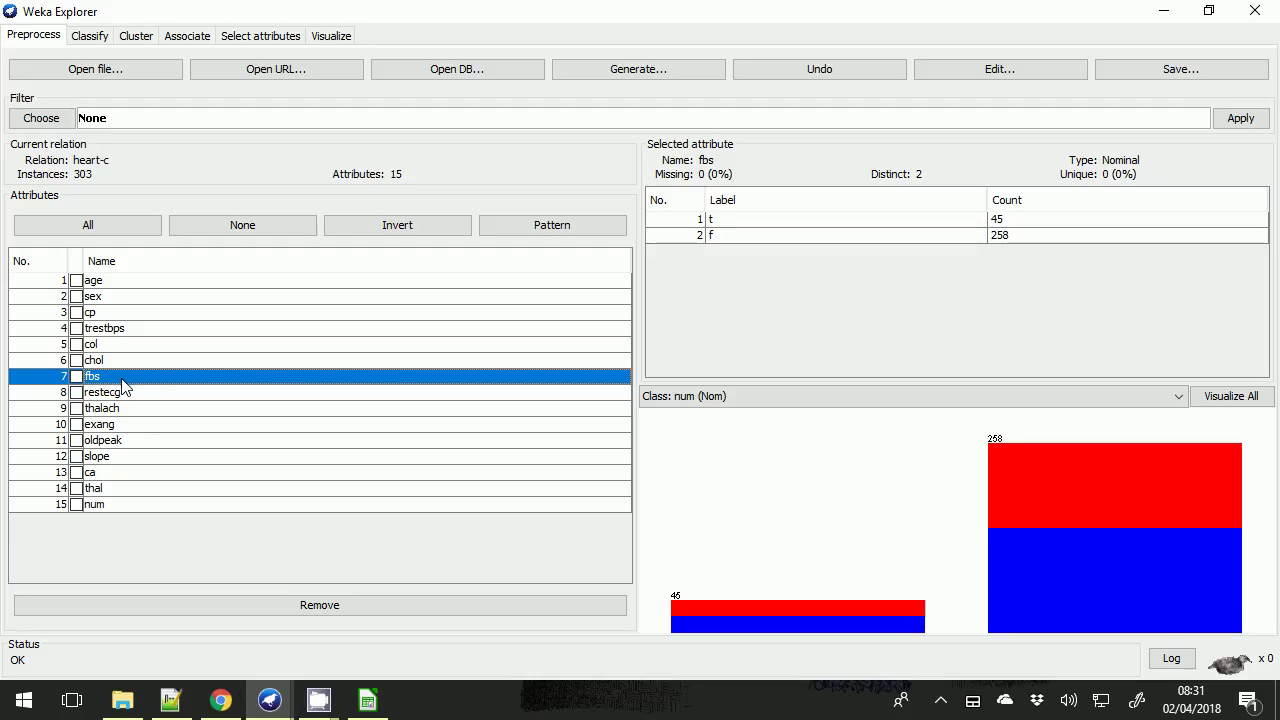
left_click(130, 394)
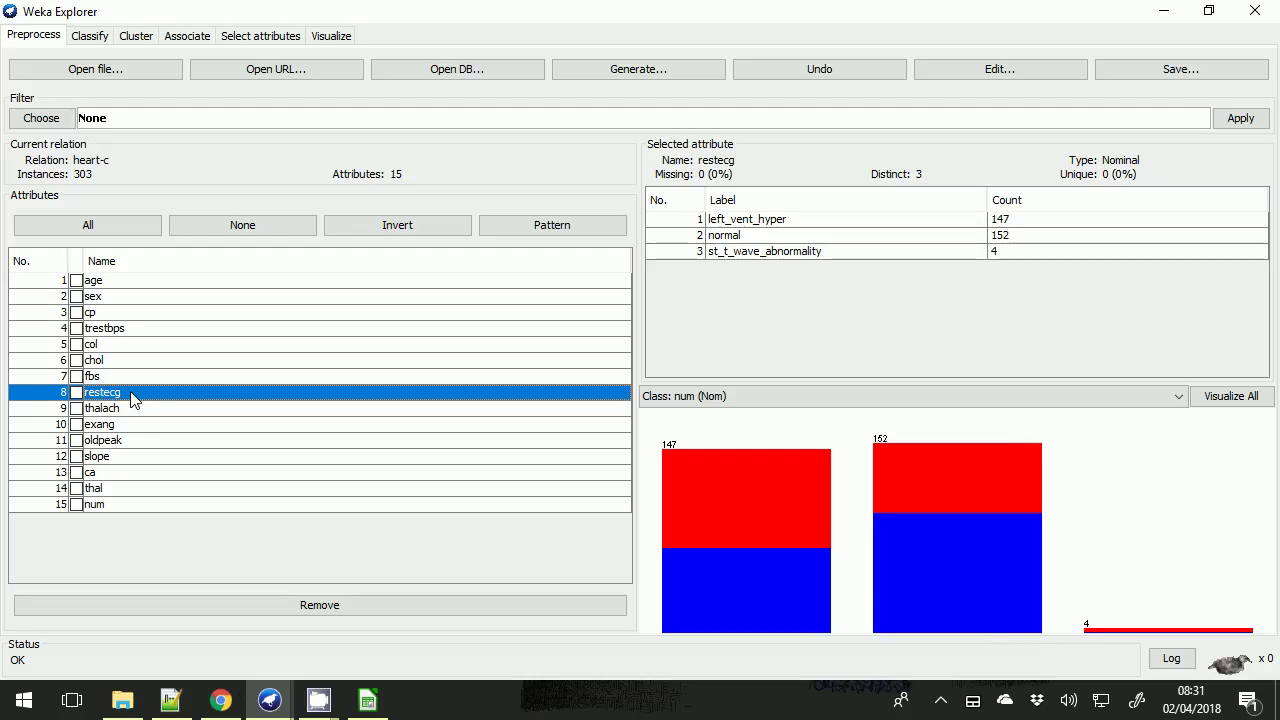
left_click(127, 409)
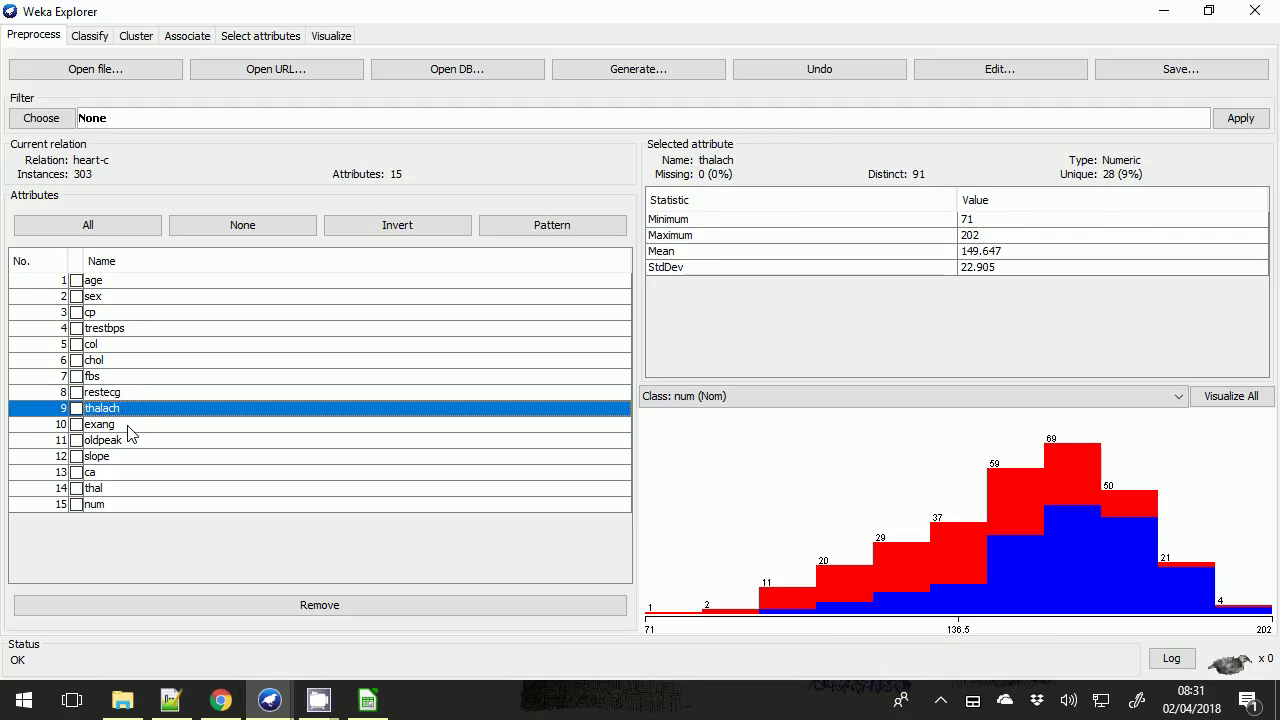
Inspect the statistics and class distributions of the exang, oldpeak, slope, ca and thal attributes.
left_click(129, 426)
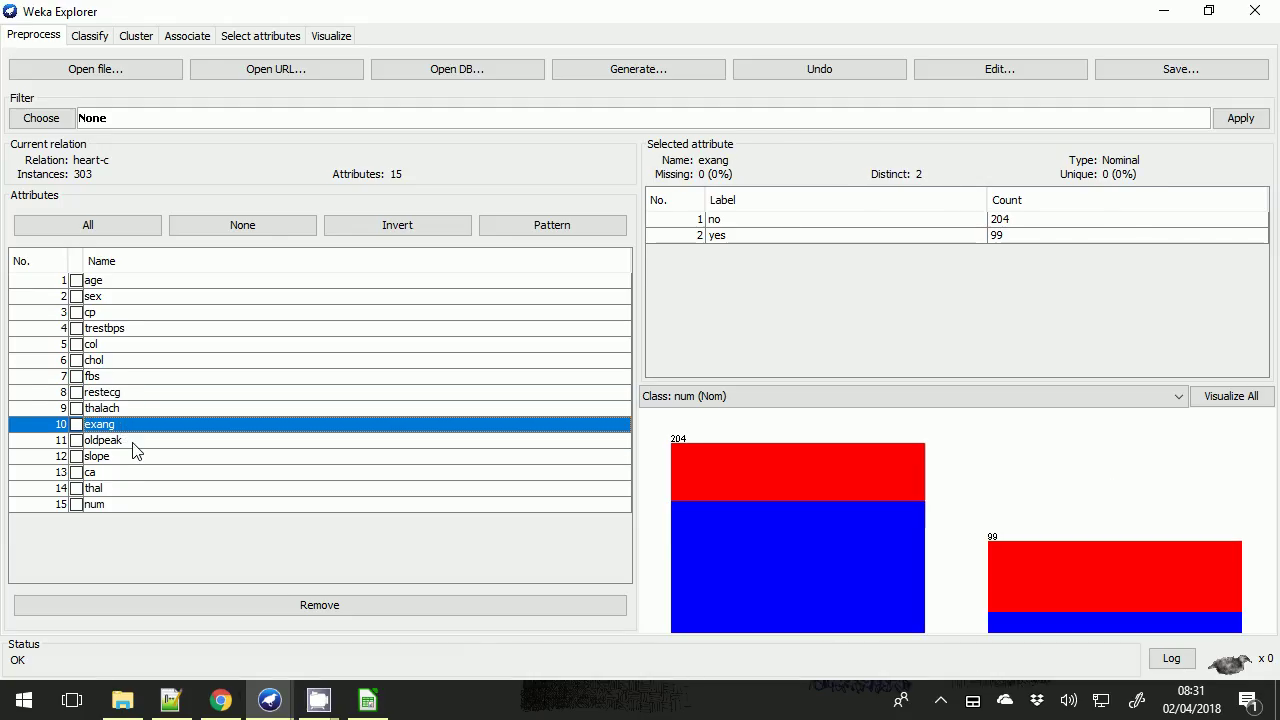
left_click(134, 441)
left_click(135, 455)
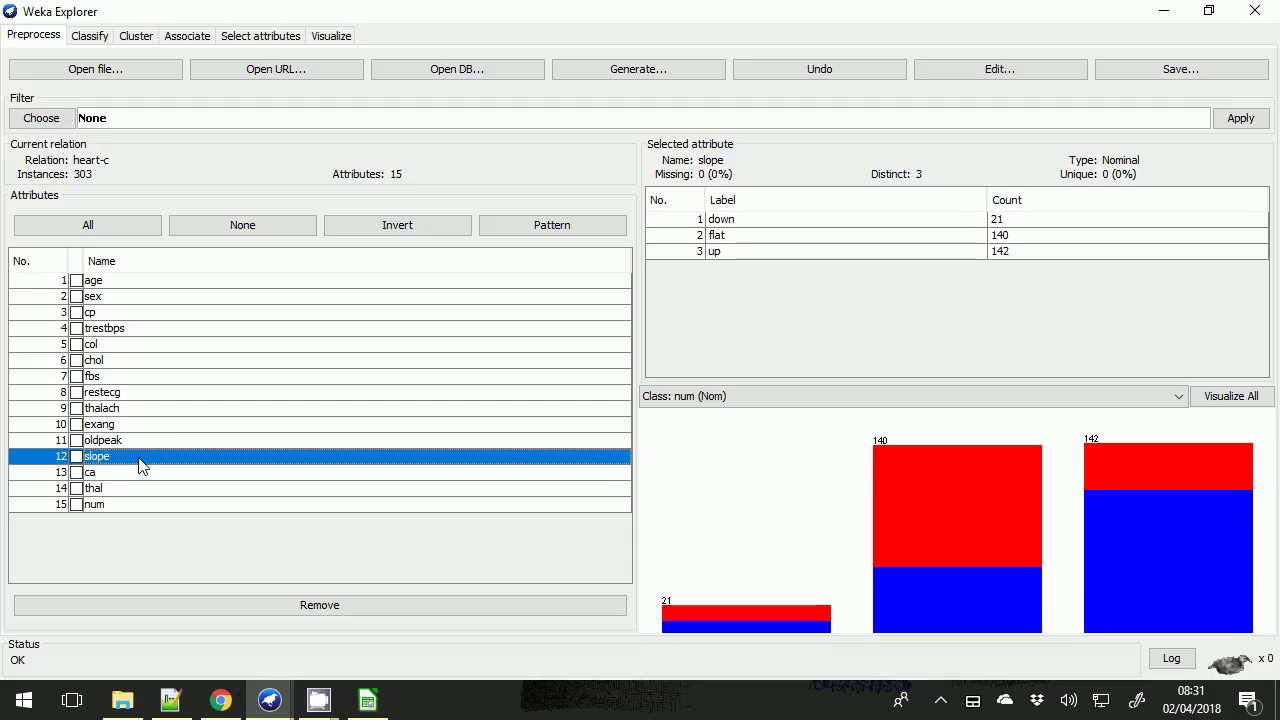
left_click(139, 474)
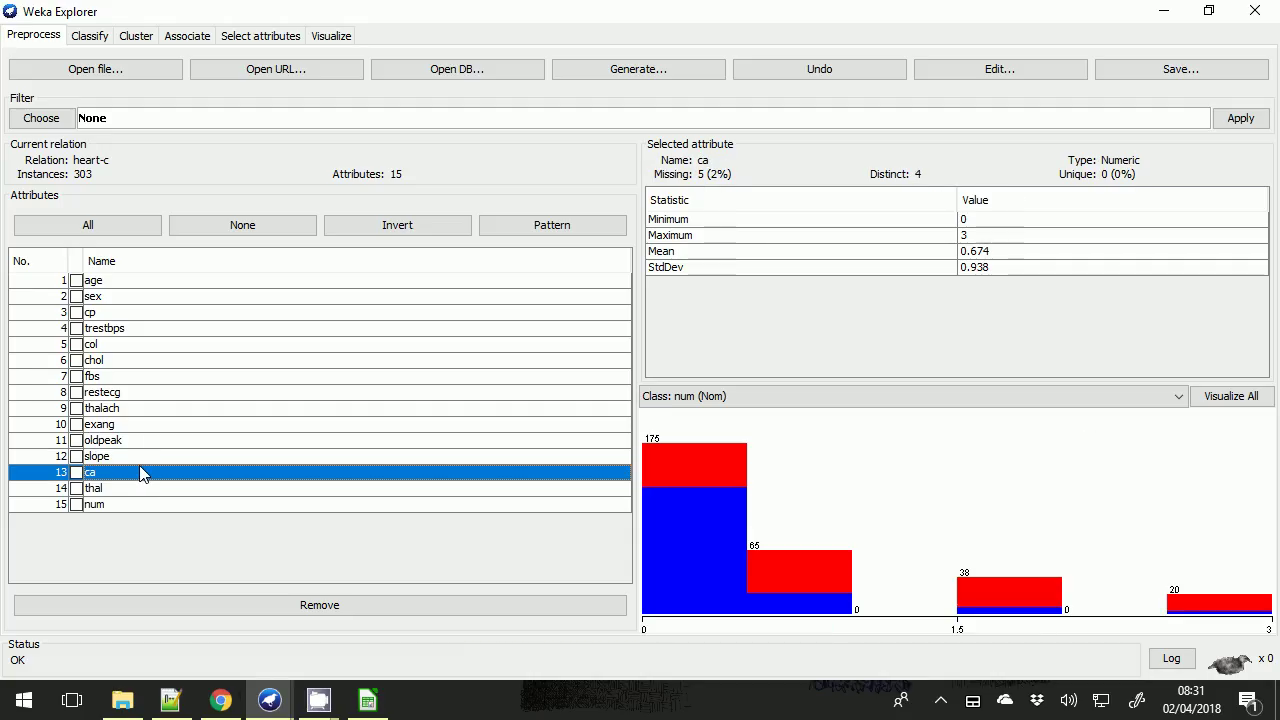
left_click(140, 490)
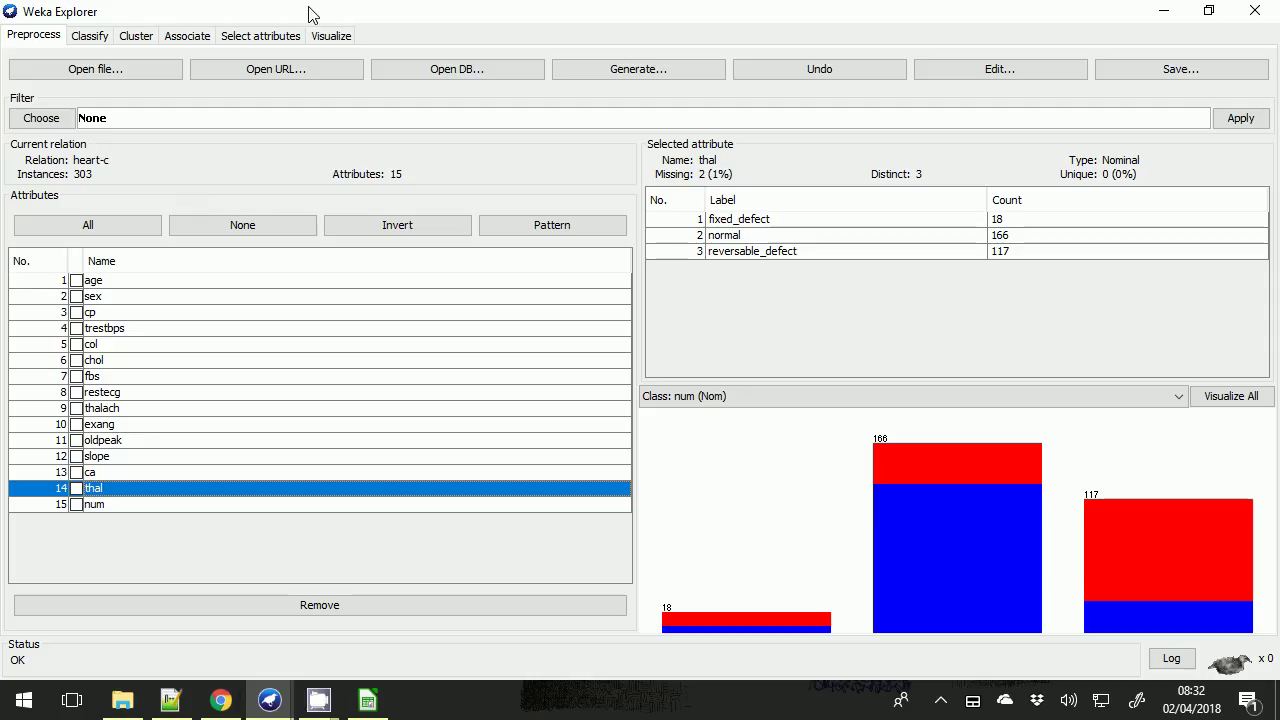
Run the J48 classifier on the heart-c data with 10-fold cross-validation predicting num, and review the tree size, accuracy and confusion matrix.
left_click(88, 36)
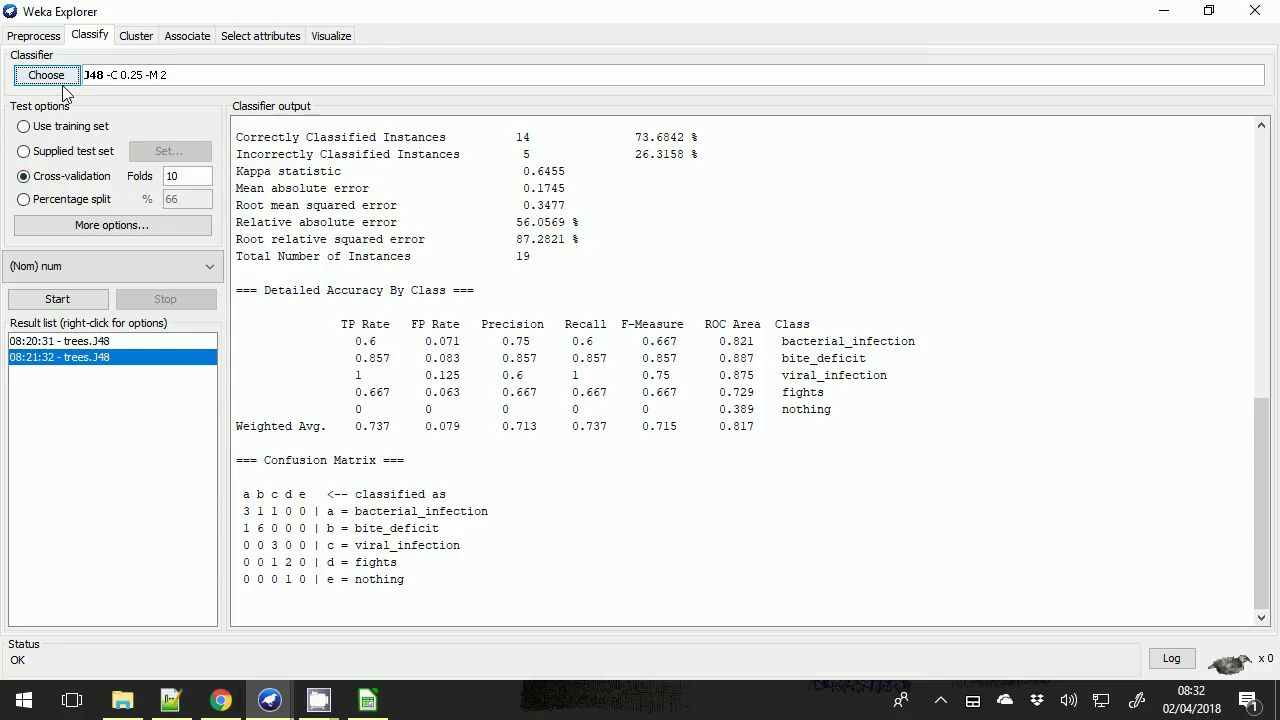
left_click(76, 312)
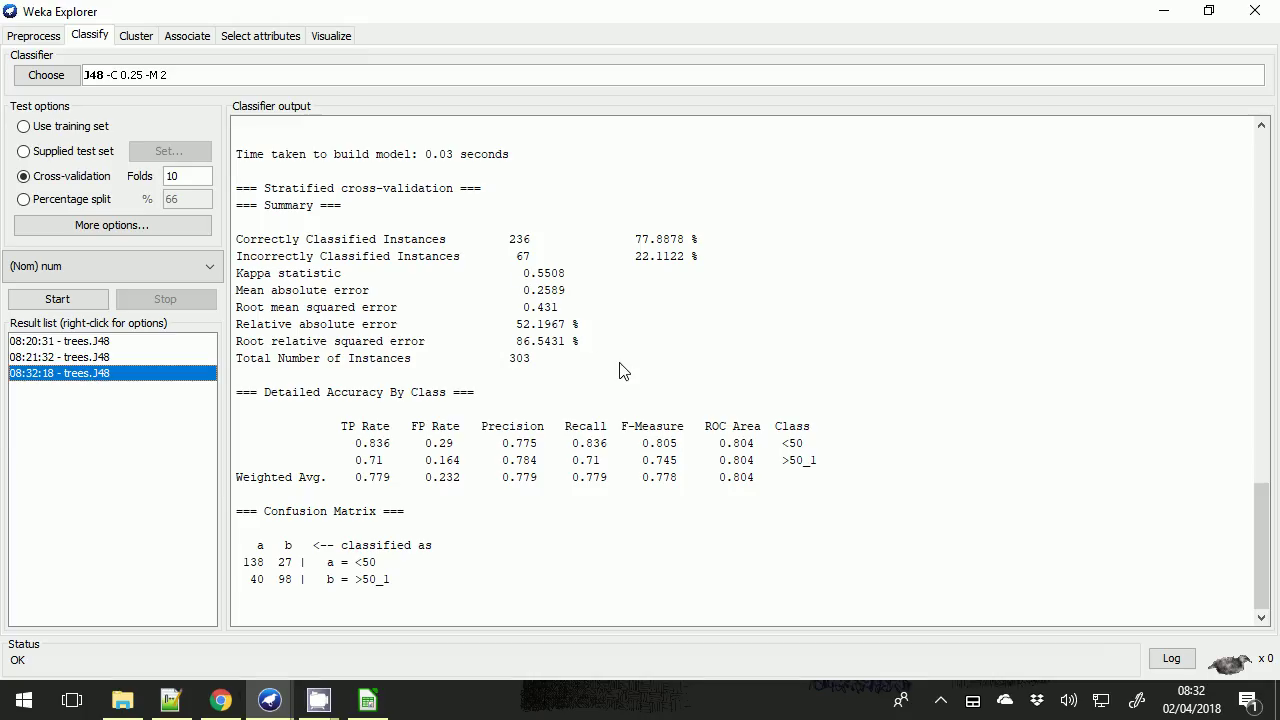
scroll(620, 369, "up", 2)
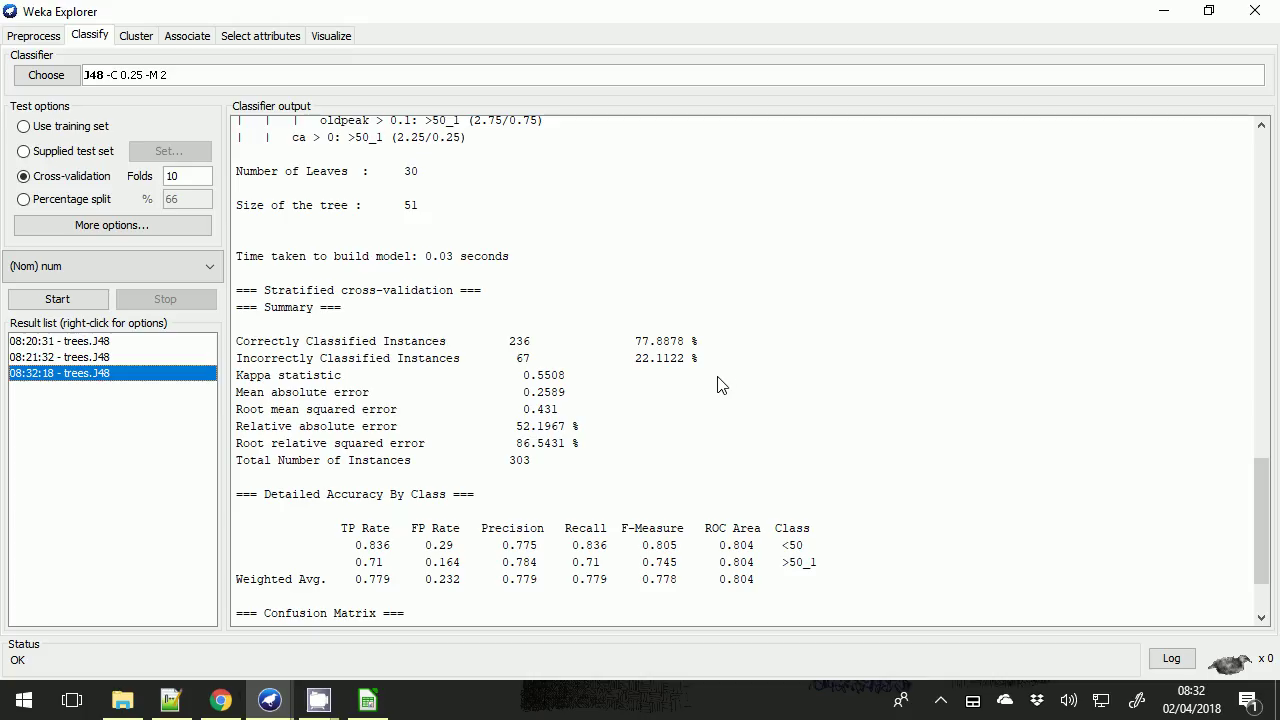
scroll(690, 372, "down", 2)
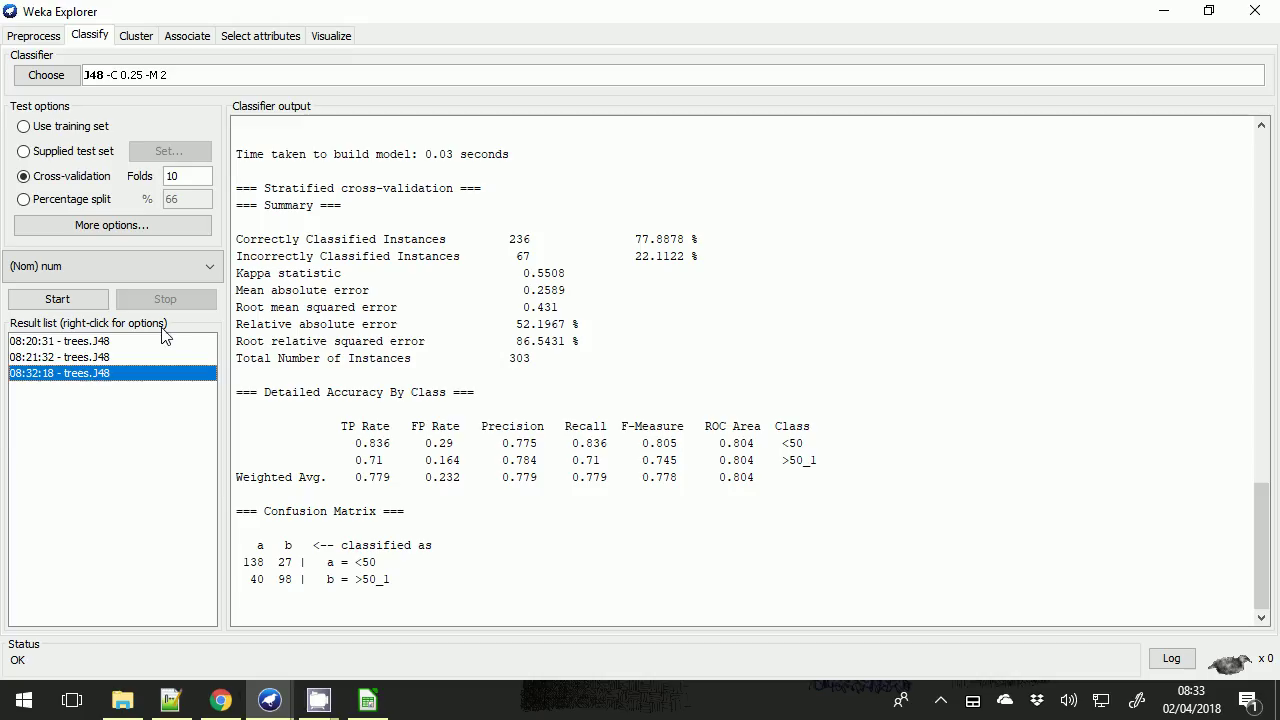
Switch the classifier to NaiveBayes from the bayes group, run it with 10-fold cross-validation on num, and review its output.
left_click(42, 77)
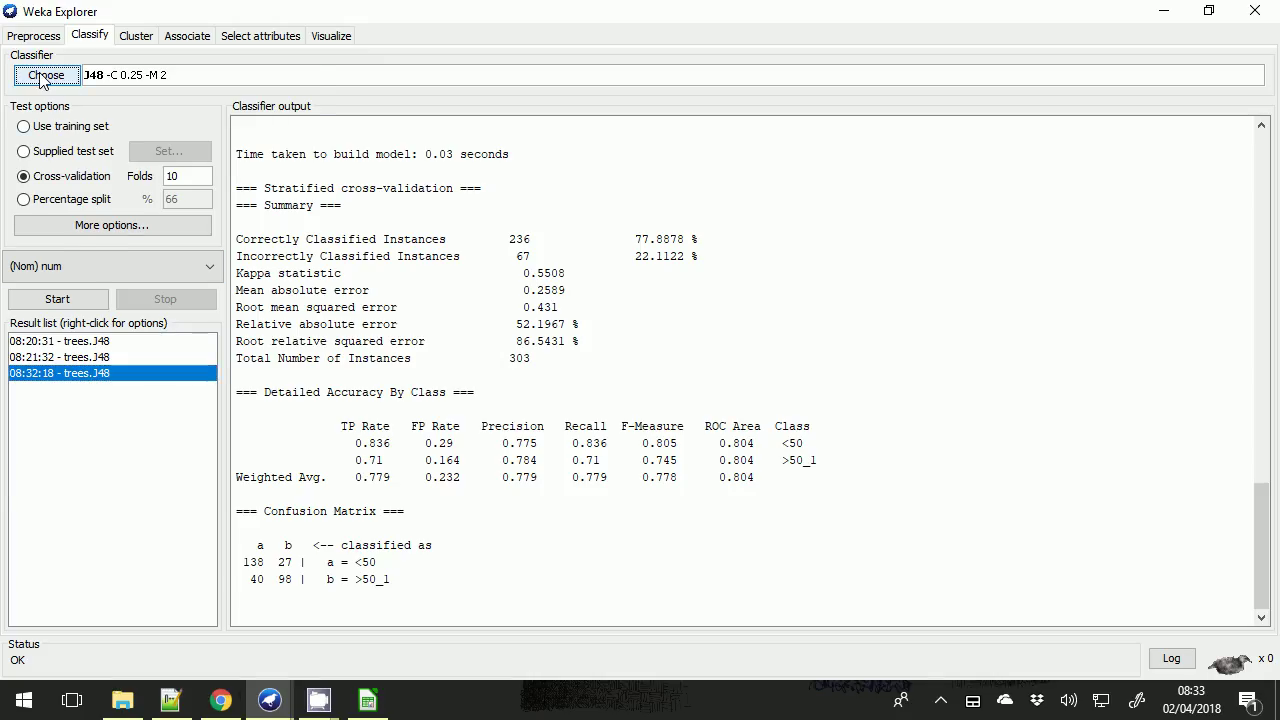
scroll(150, 290, "down", 1)
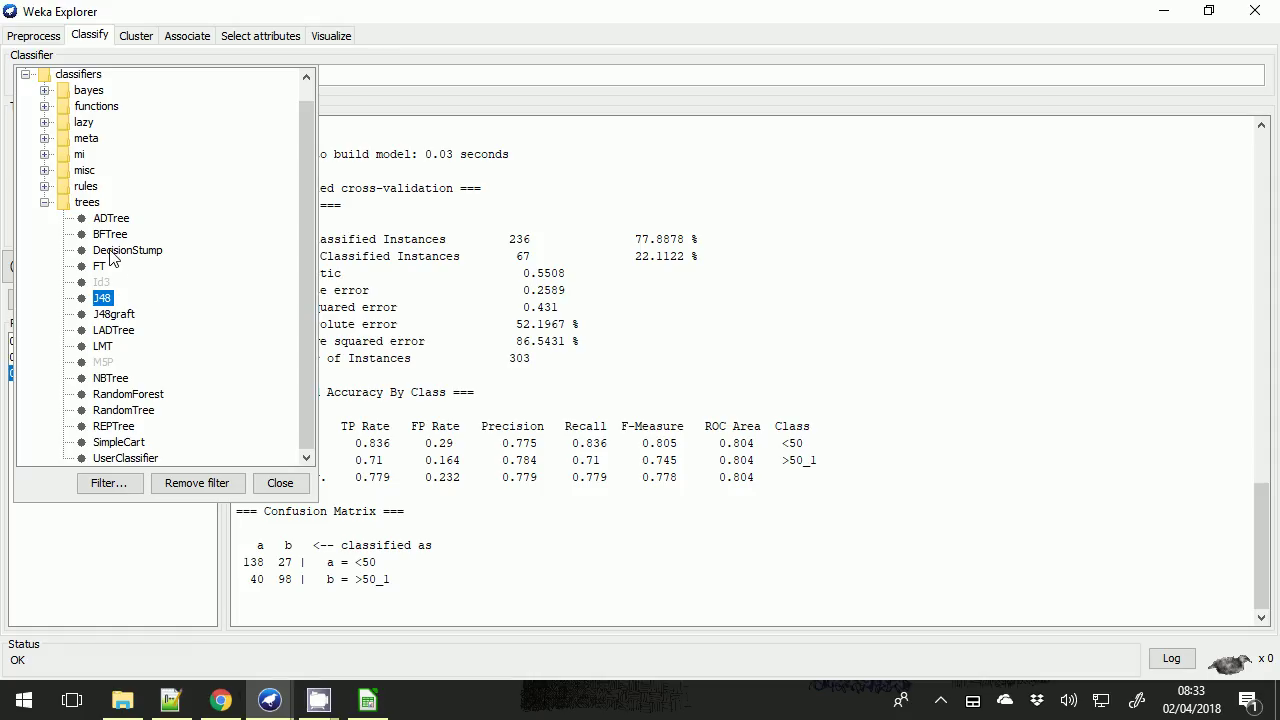
left_click(44, 202)
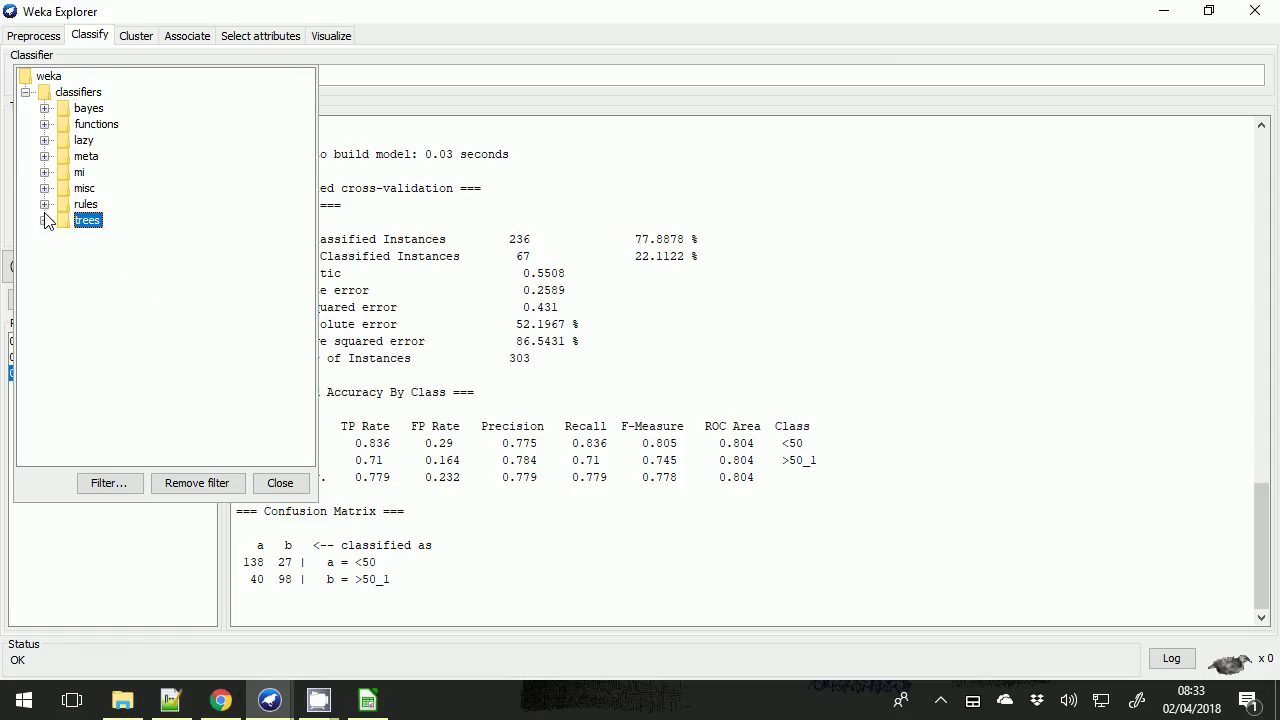
left_click(44, 108)
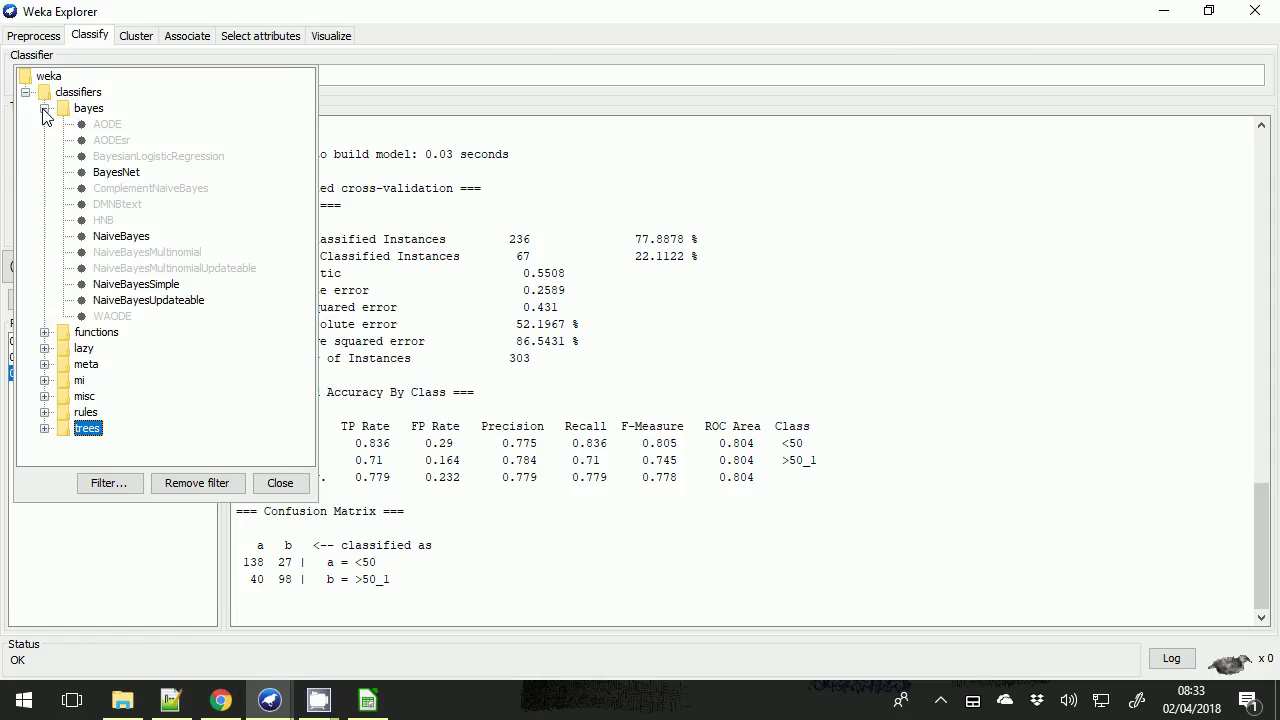
left_click(107, 236)
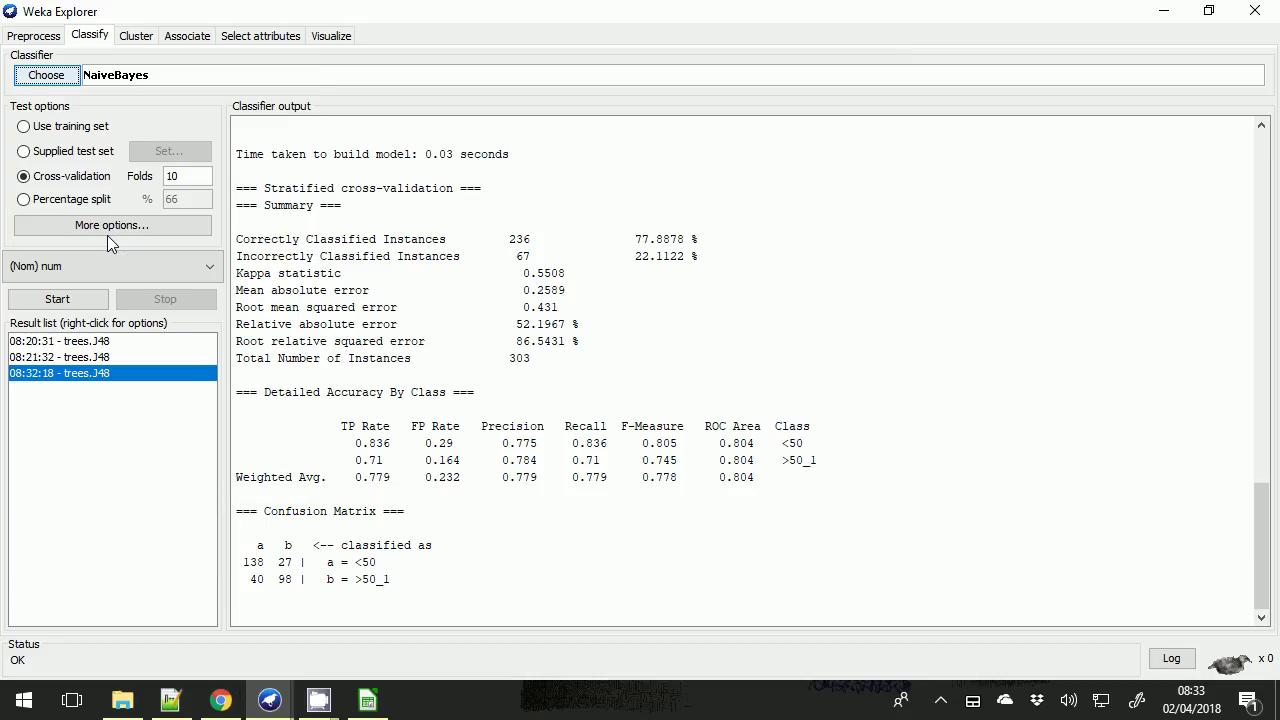
left_click(76, 301)
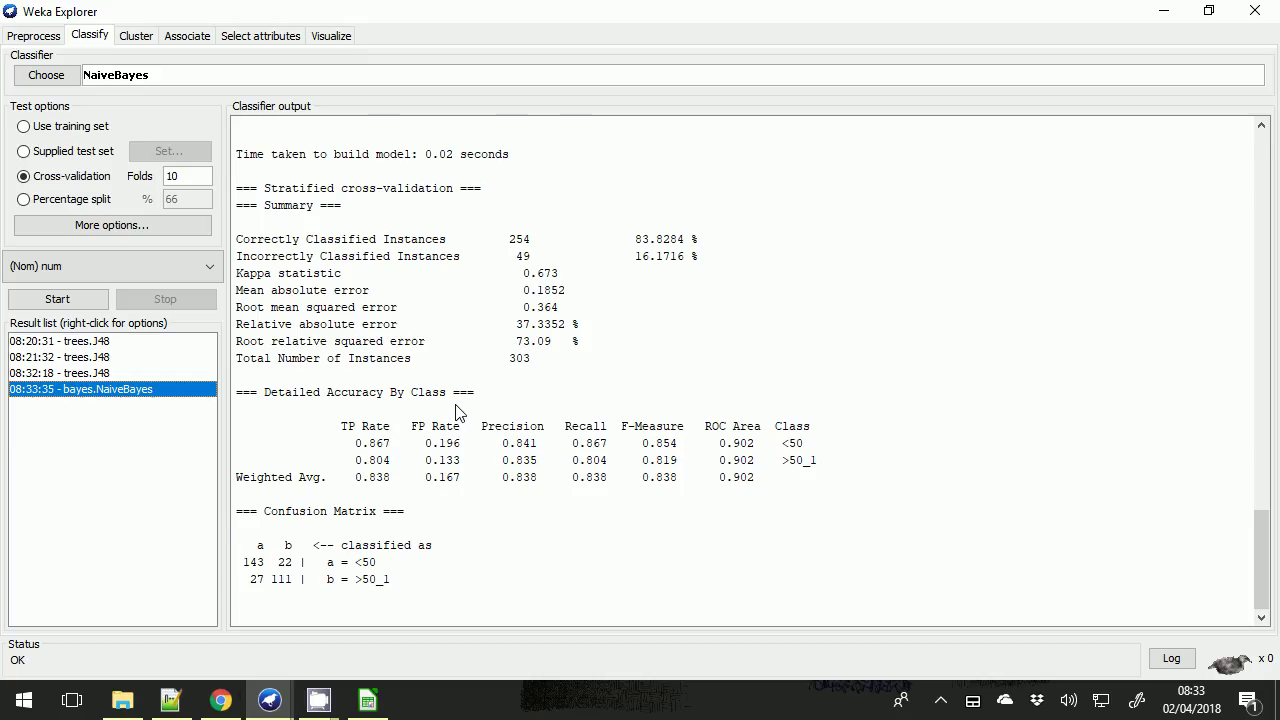
scroll(457, 410, "up", 2)
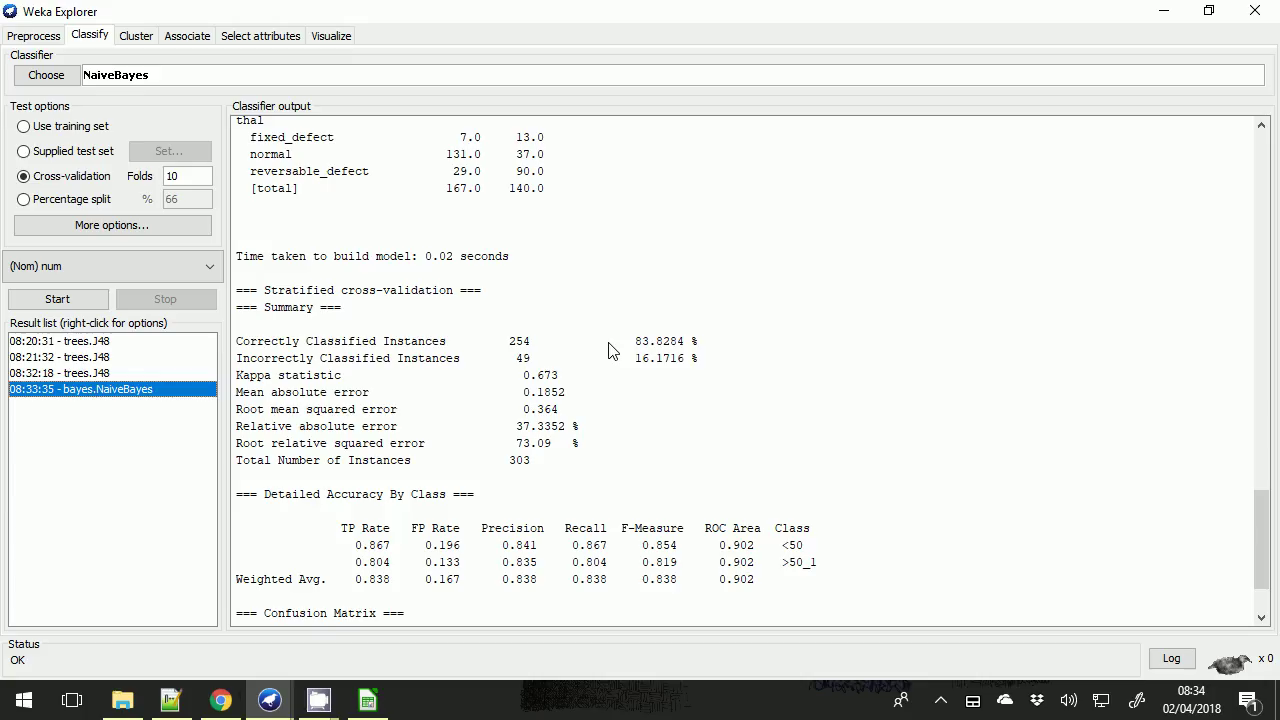
Visualize the decision tree of the heart-c J48 result in an enlarged window, fit it to the screen, examine its branches and close it.
right_click(88, 374)
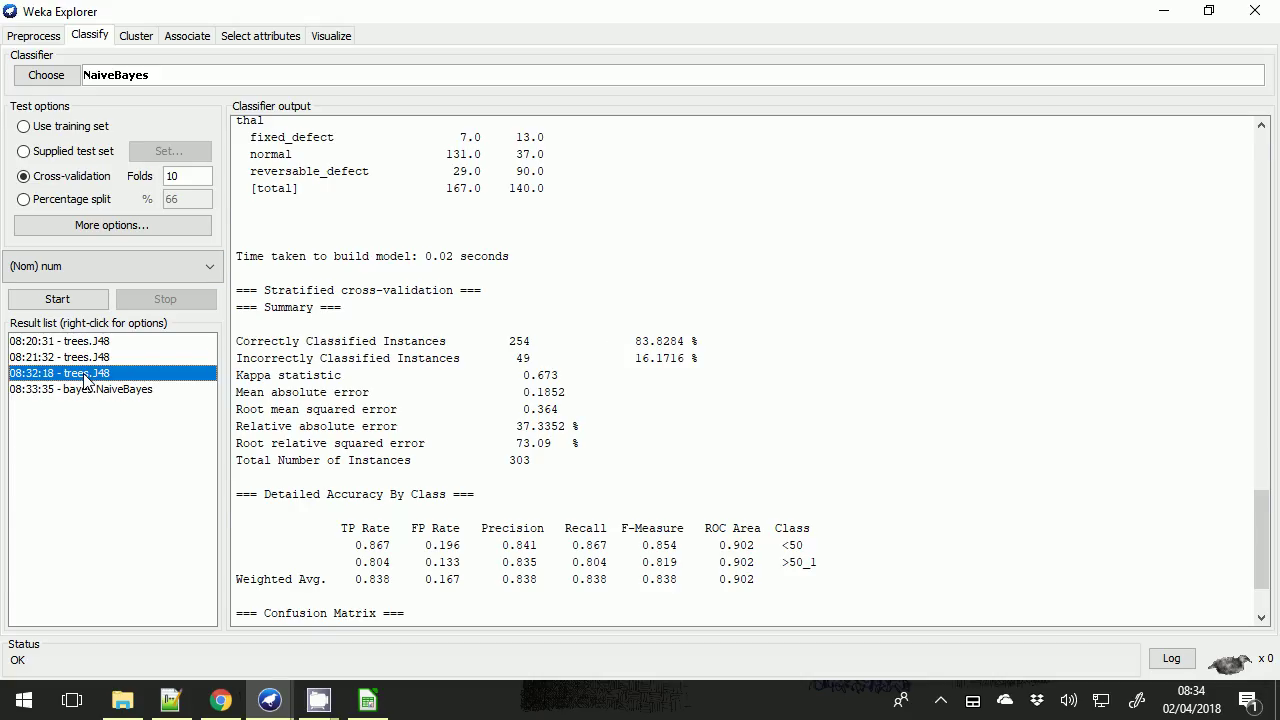
left_click(177, 584)
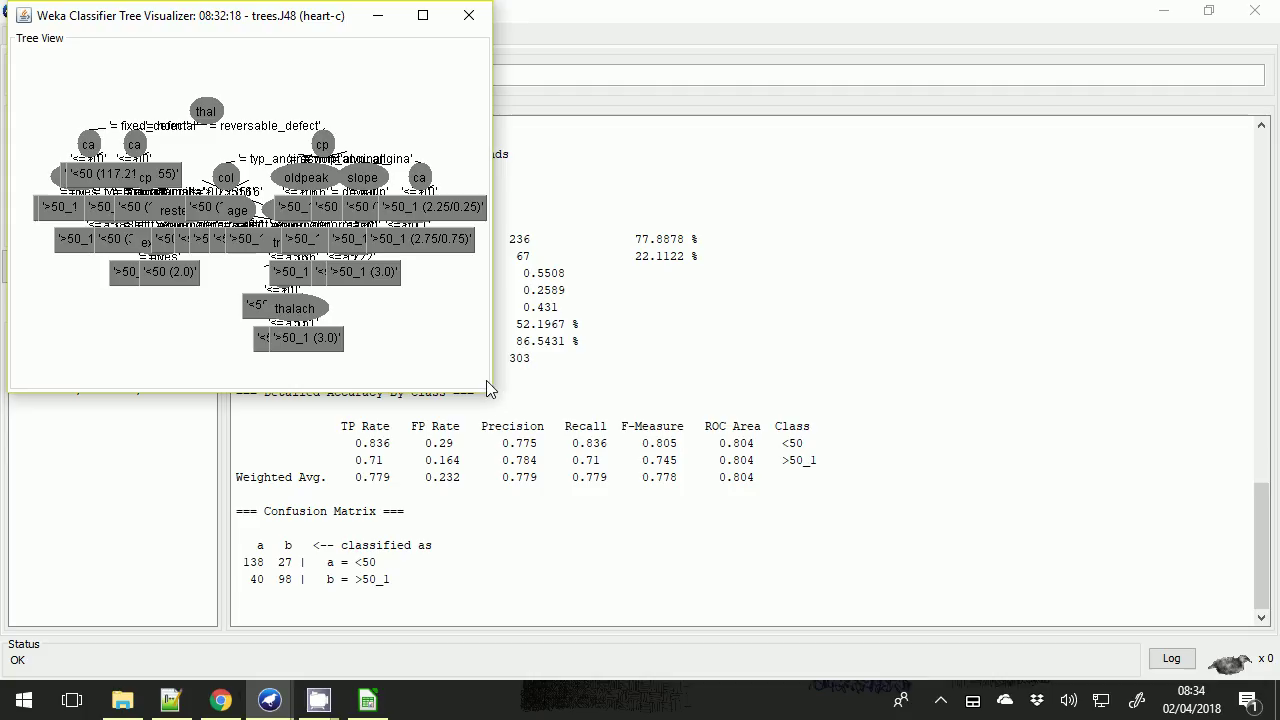
left_click_drag(494, 397, 1258, 676)
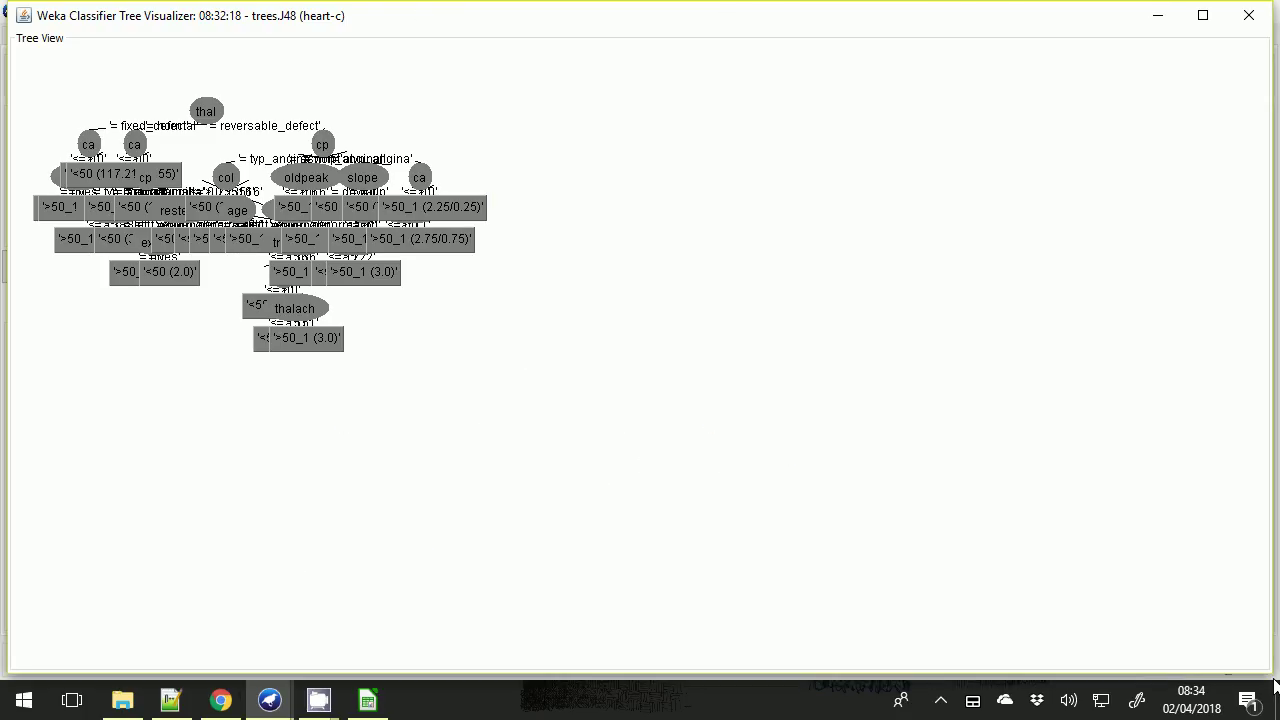
right_click(855, 140)
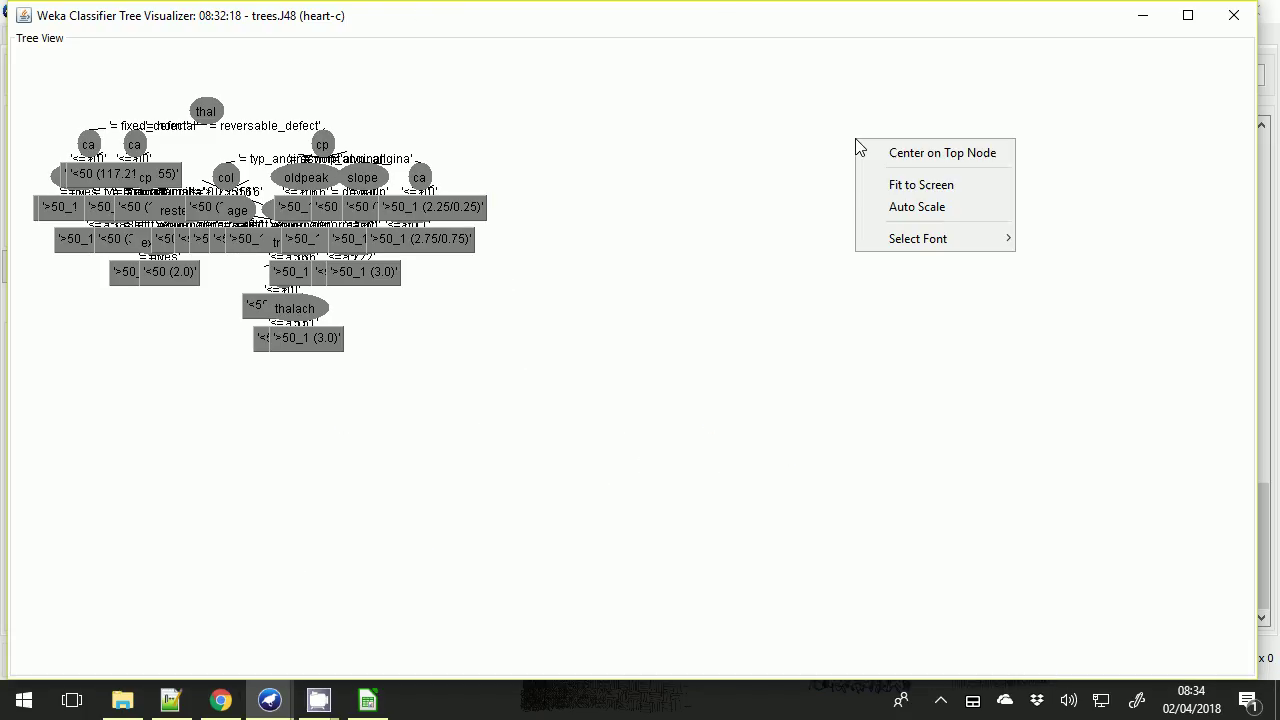
left_click(894, 187)
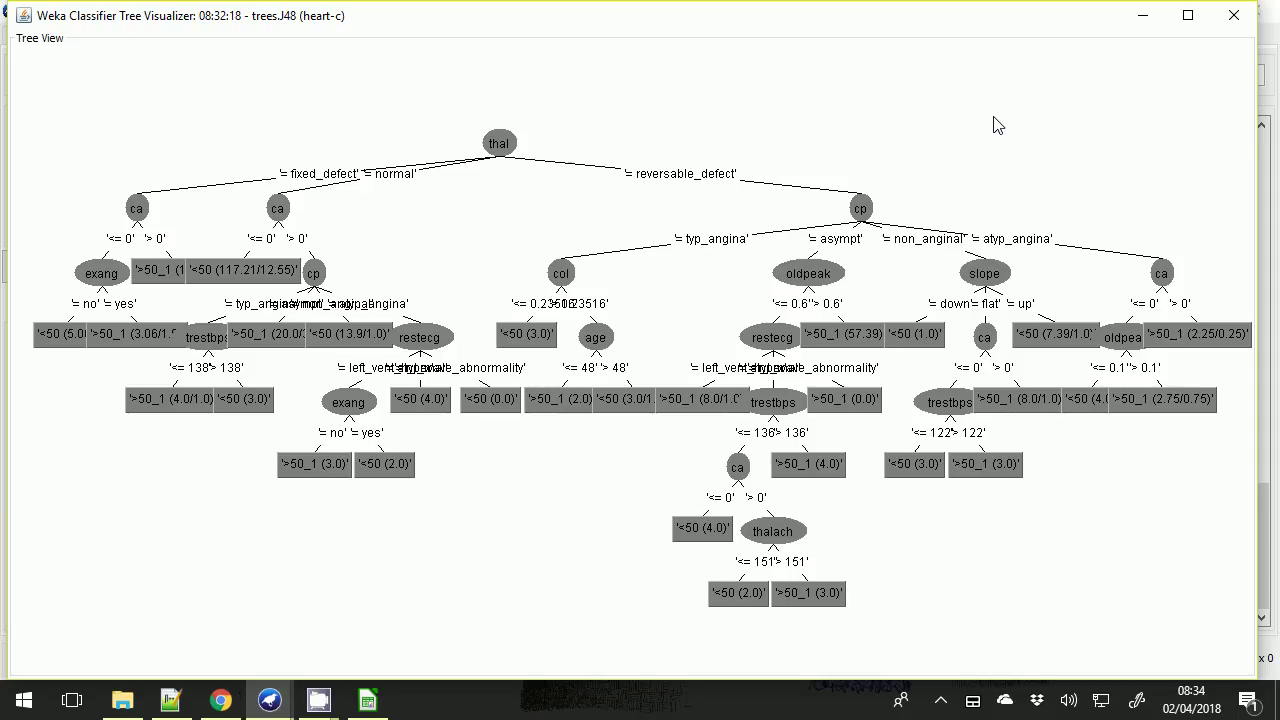
left_click(1234, 16)
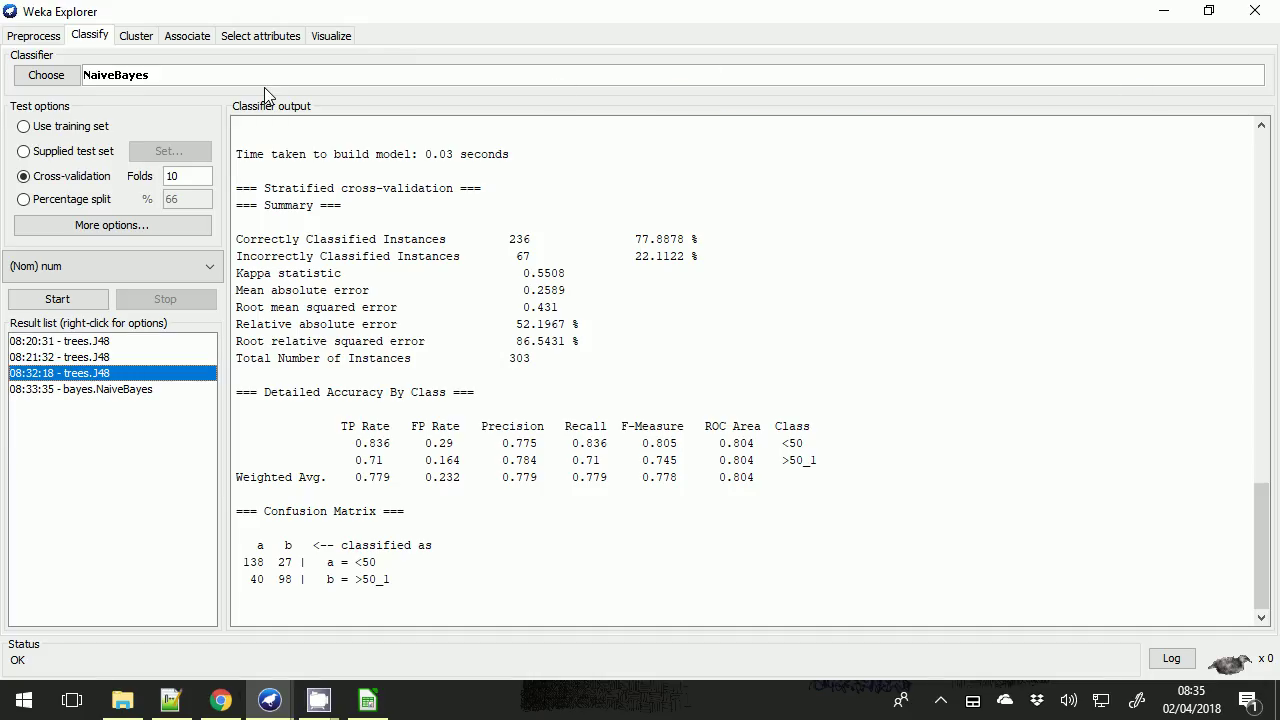
left_click(36, 84)
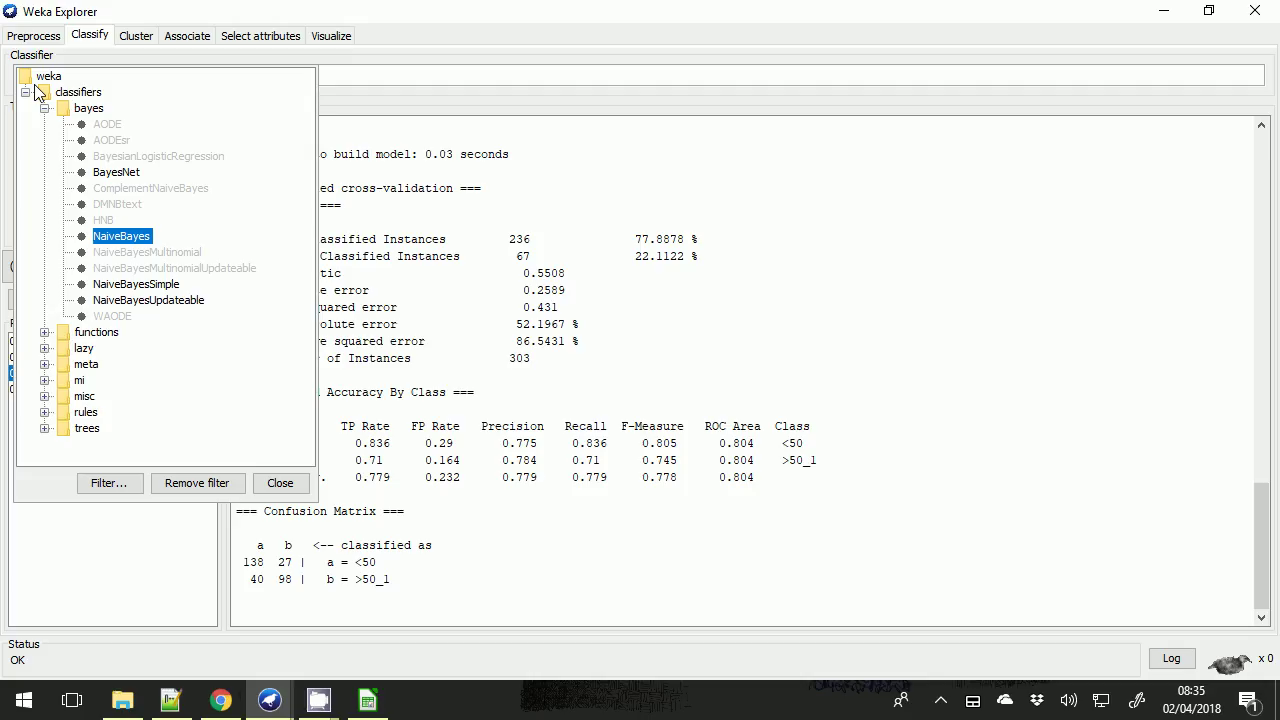
left_click(431, 49)
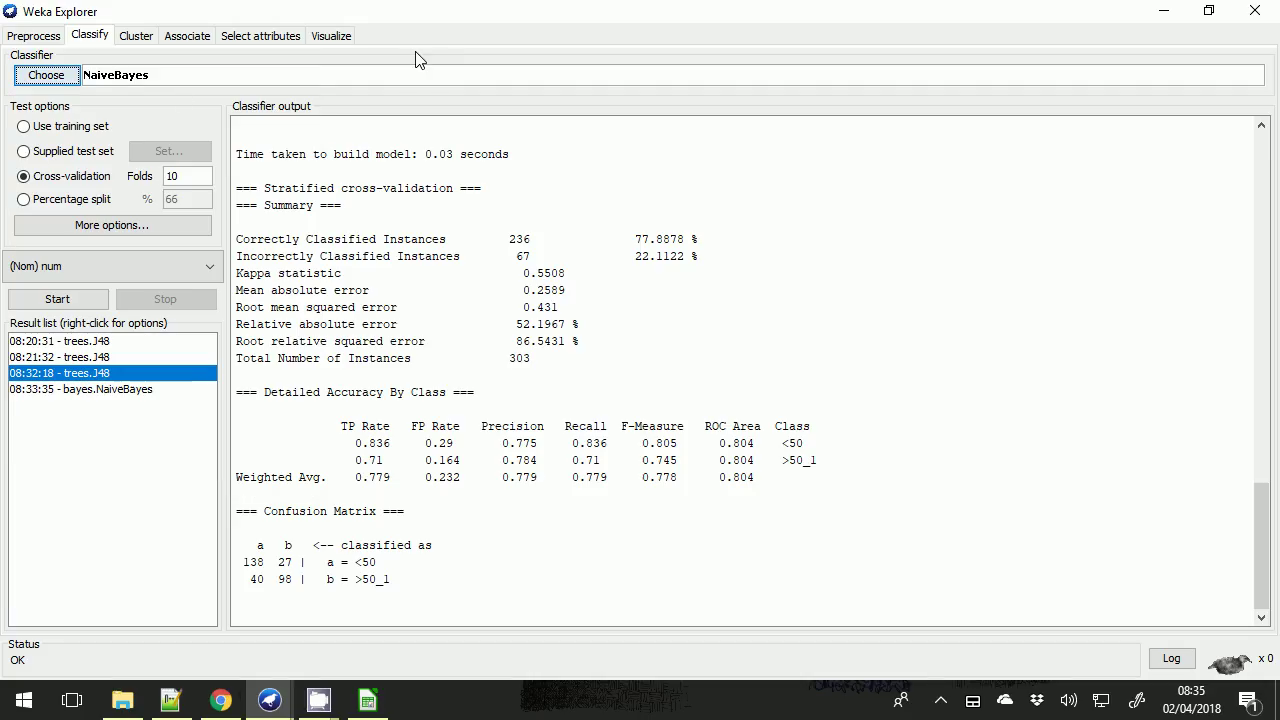
left_click(20, 36)
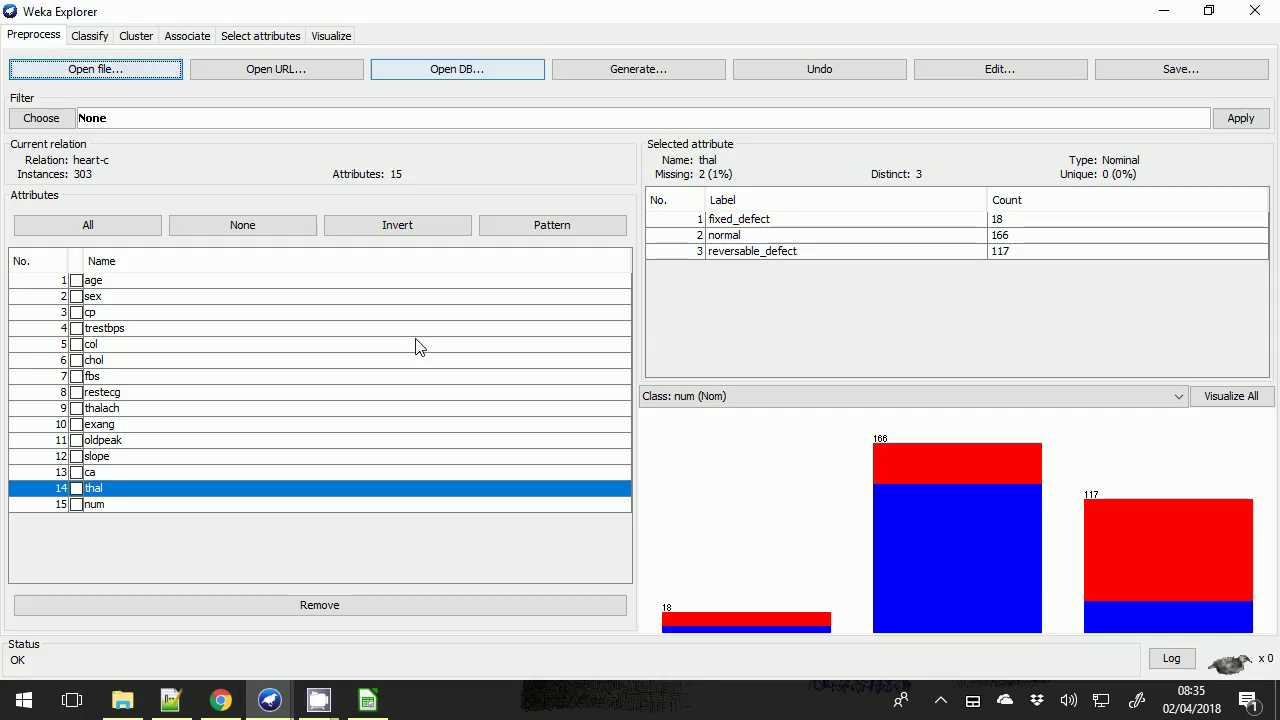
Switch to the Weka GUI Chooser, launch the KnowledgeFlow environment and maximize its window.
mouse_move(270, 700)
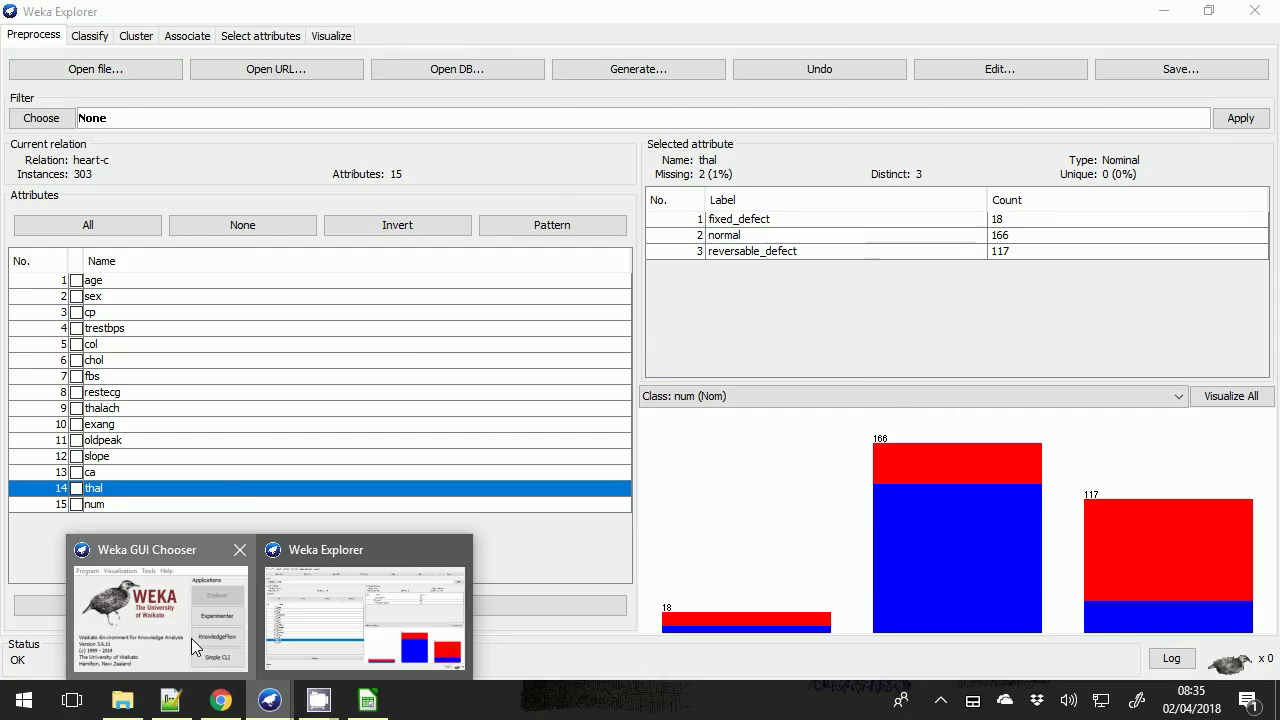
left_click(160, 605)
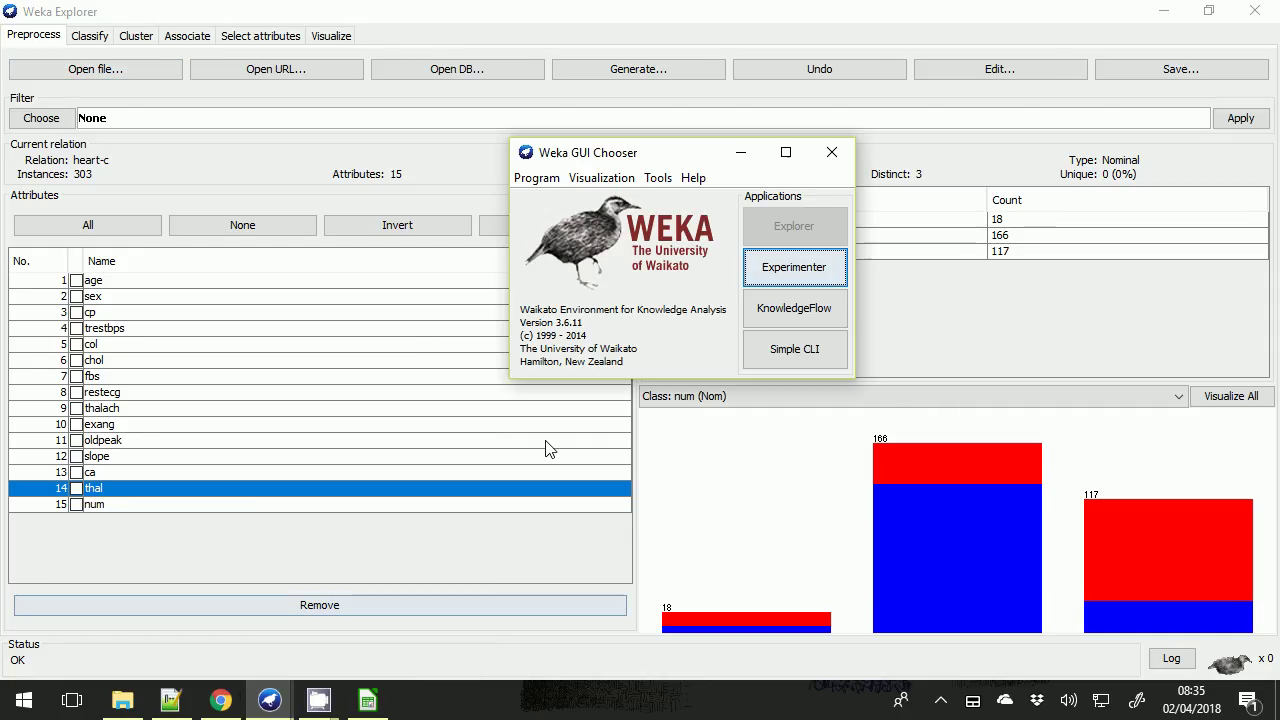
left_click(786, 152)
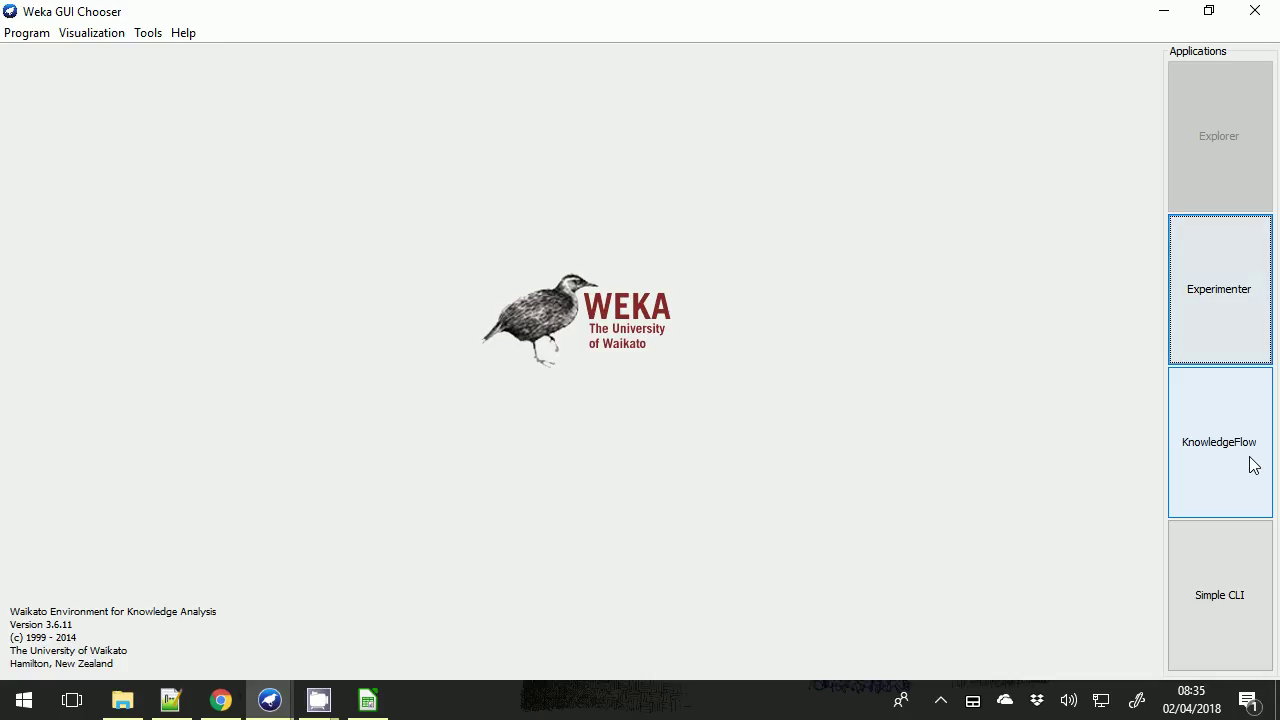
left_click(1252, 465)
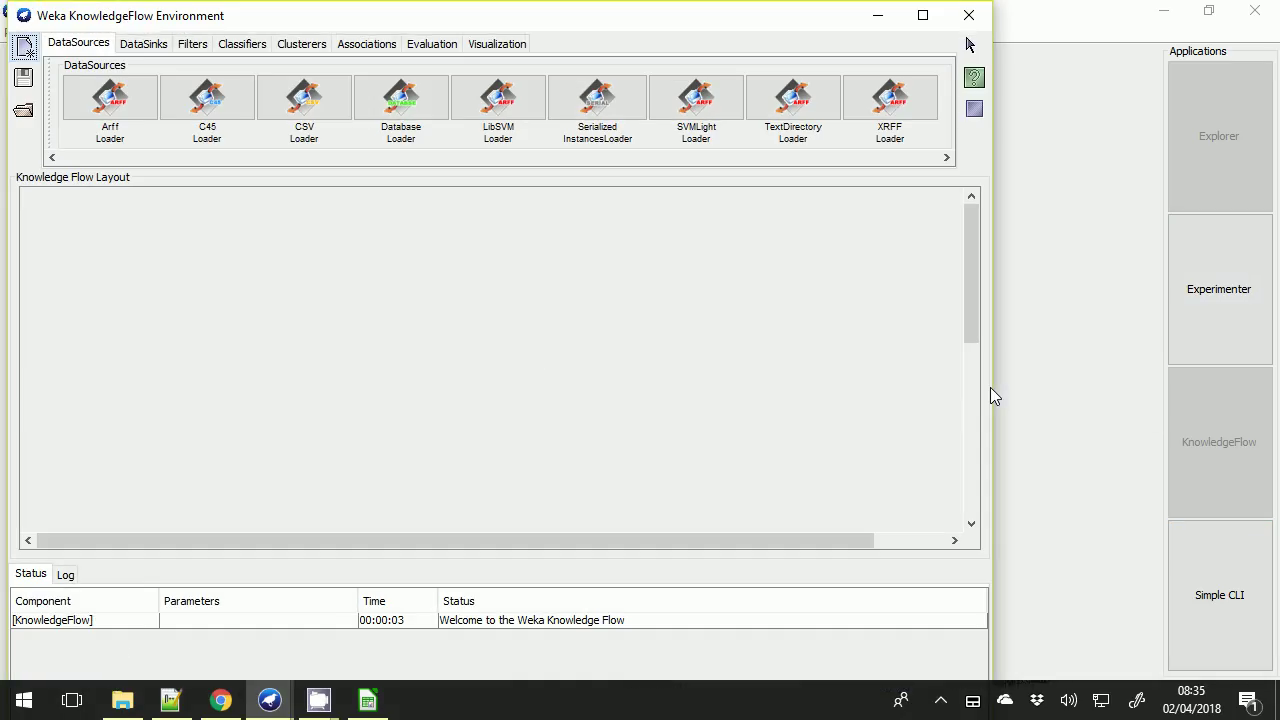
left_click(922, 16)
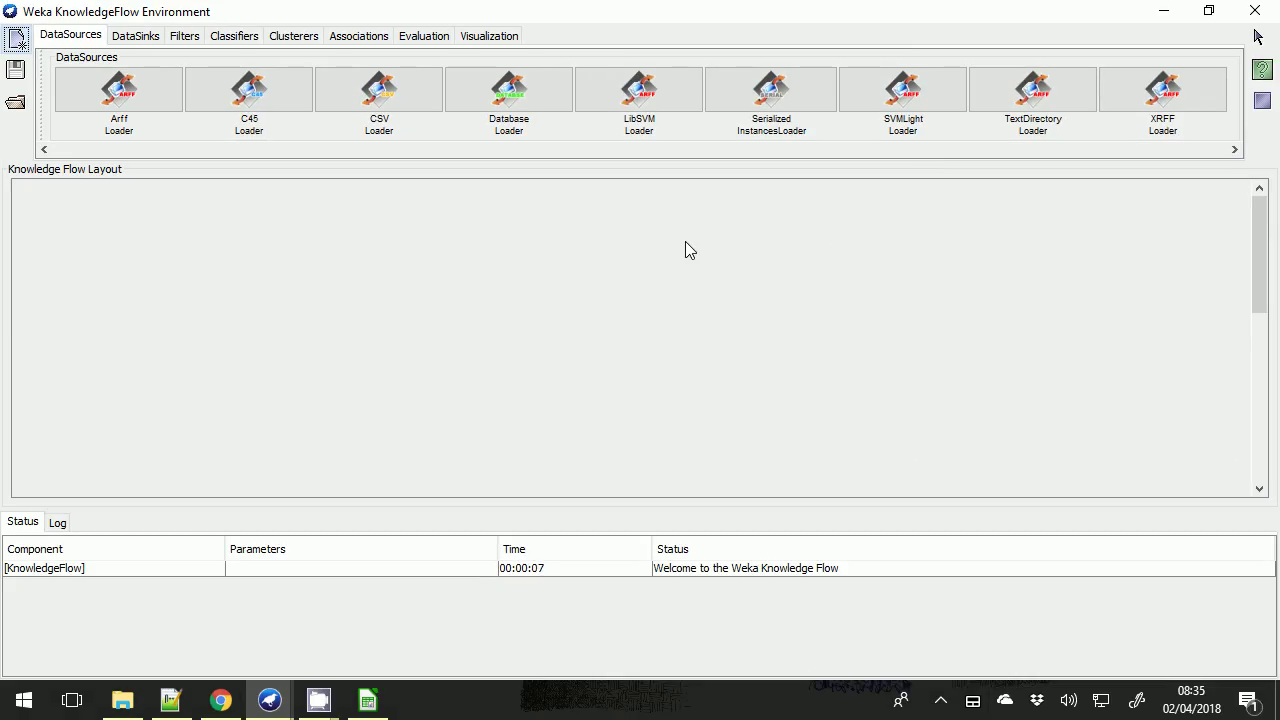
Add an ArffLoader to the flow layout and load heart-c.arff from the weka folder under eHealth, ensino, dinamicas, weka-gephi on drive G.
left_click(124, 97)
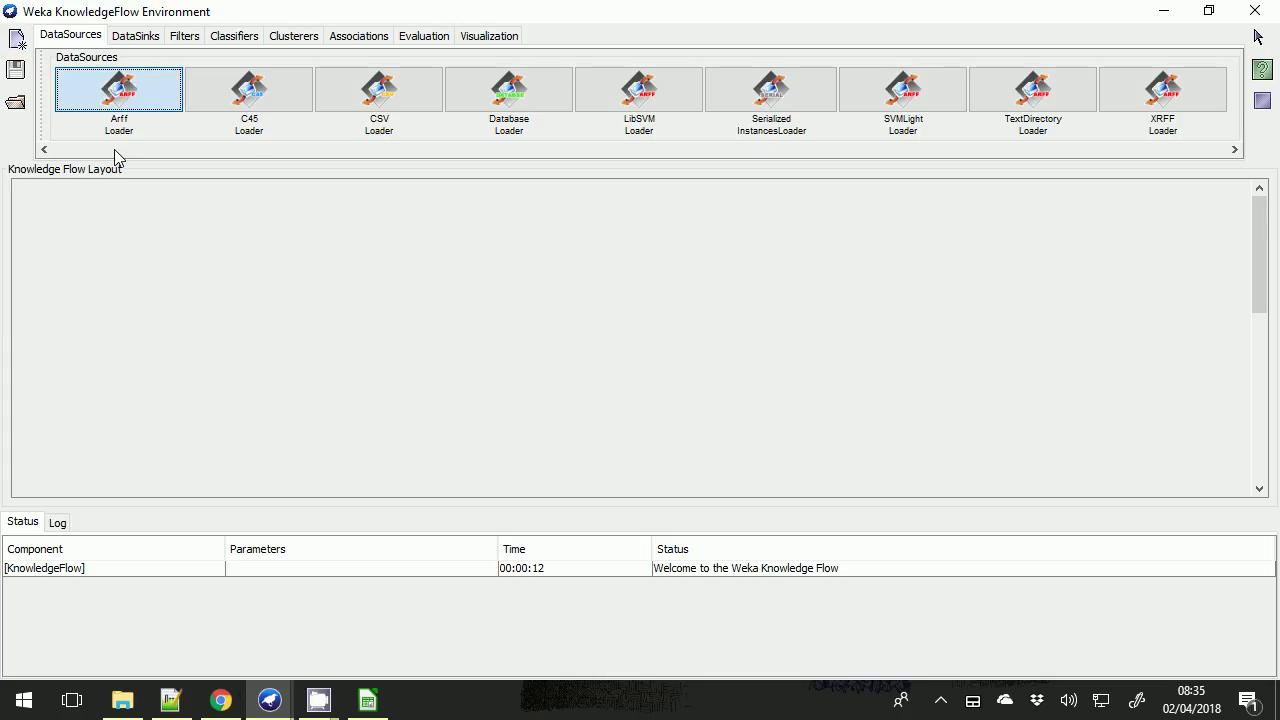
left_click(138, 322)
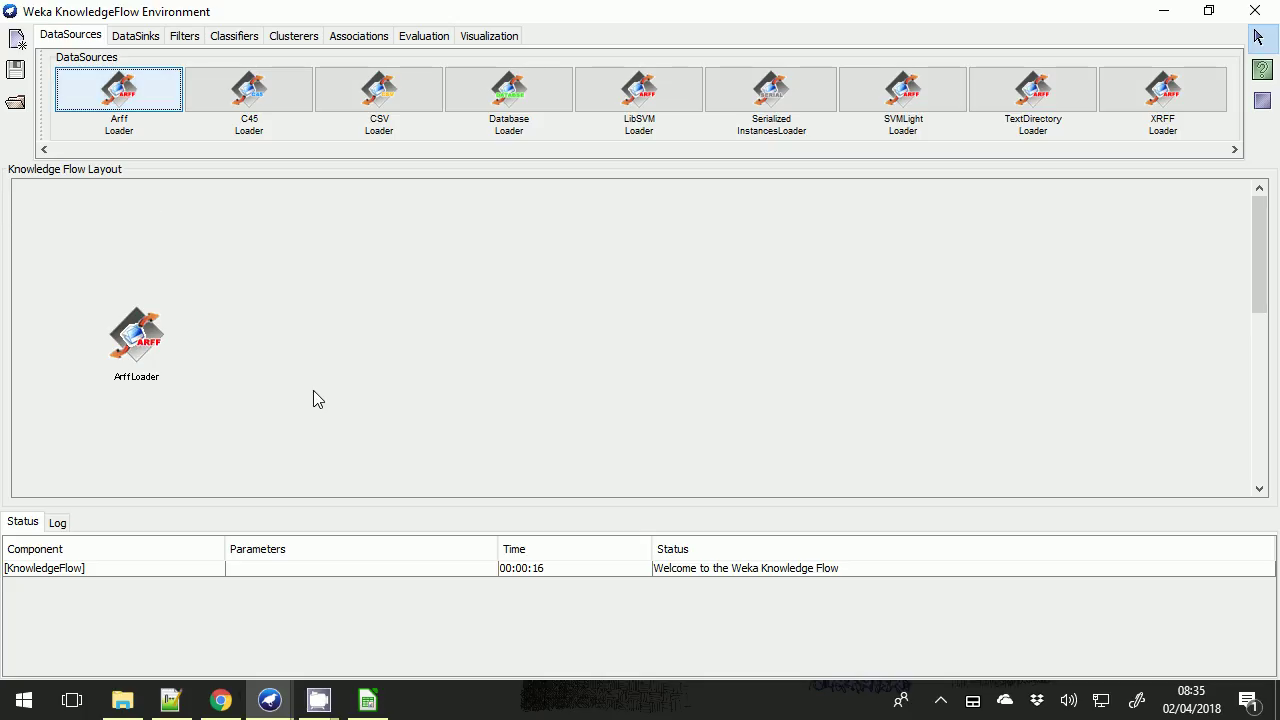
double_click(147, 345)
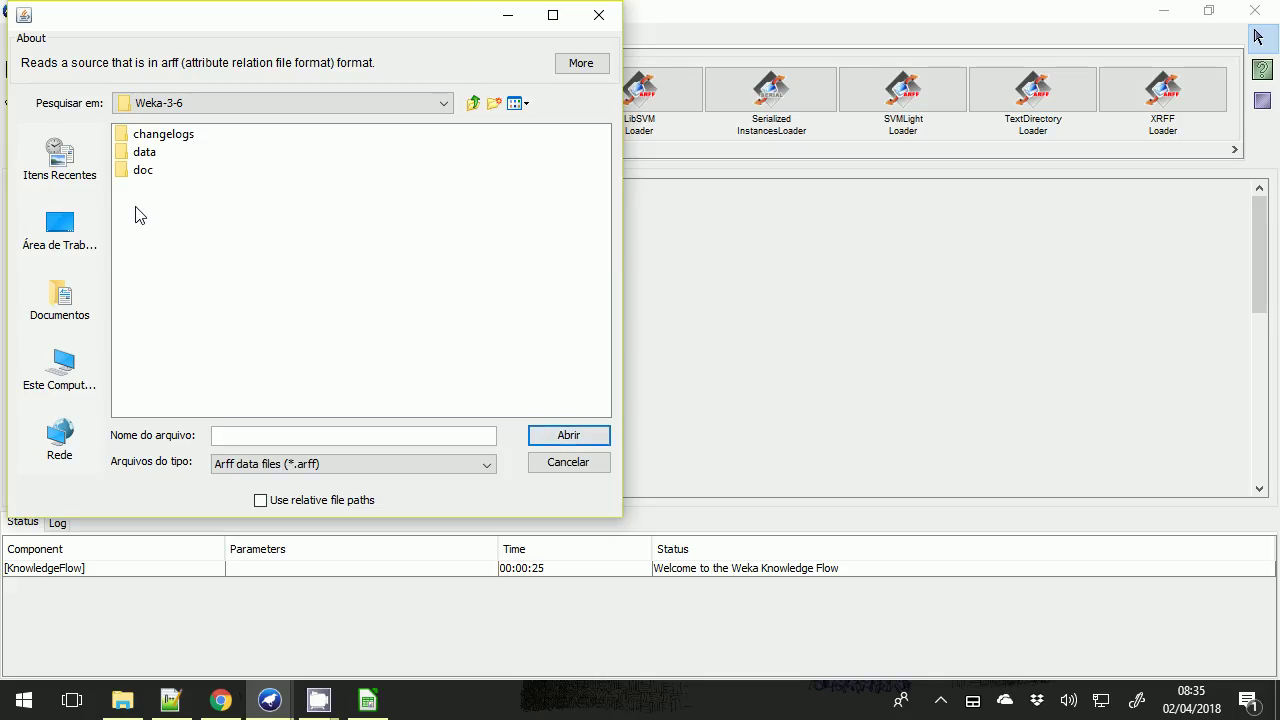
left_click(62, 369)
double_click(168, 280)
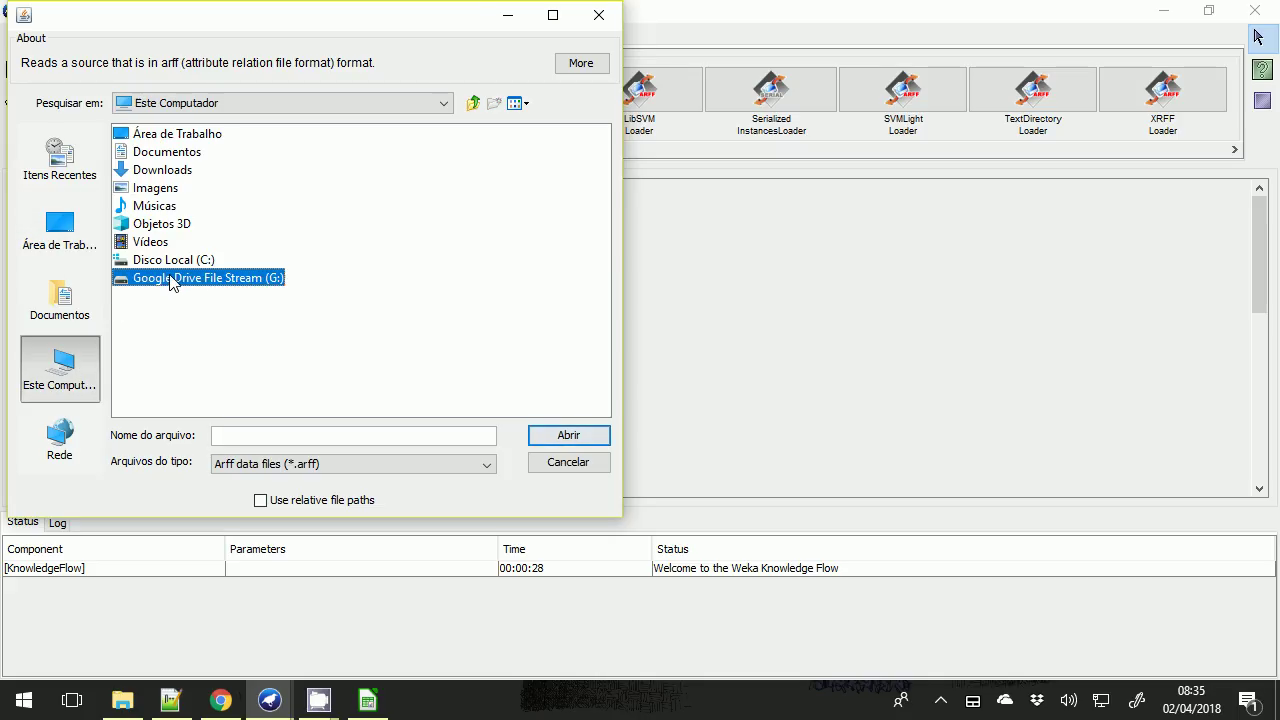
double_click(155, 137)
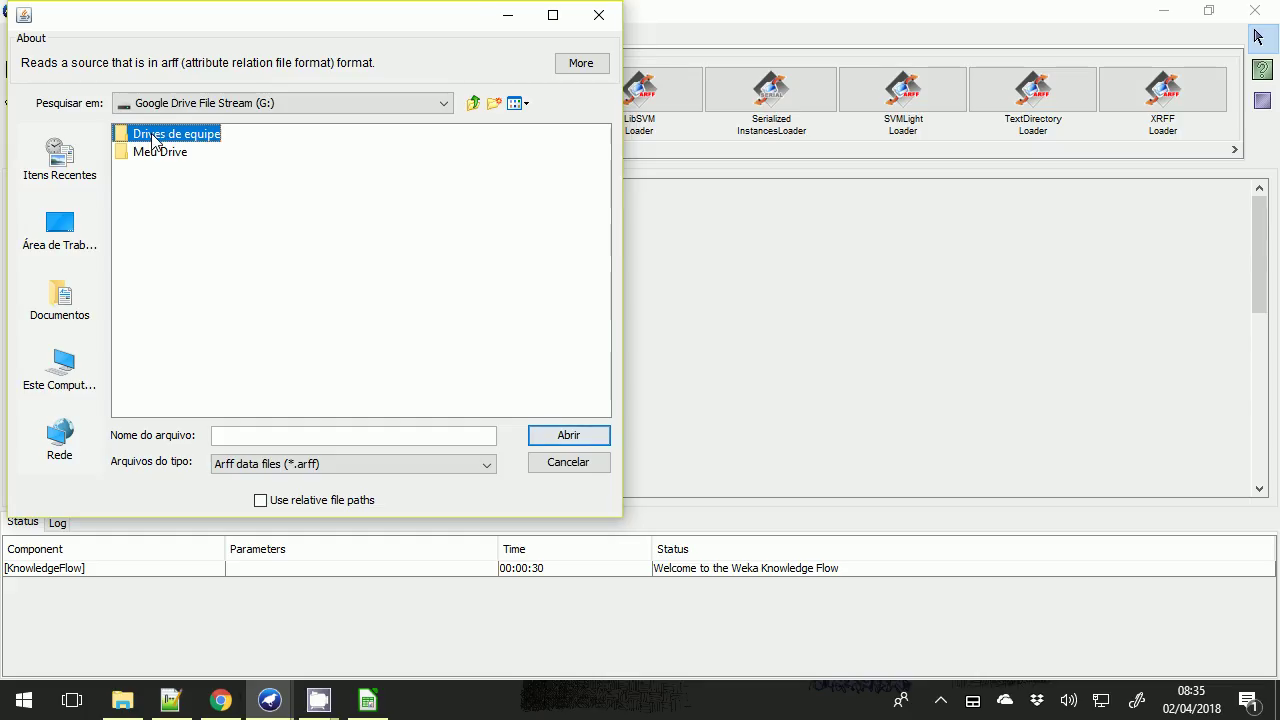
double_click(155, 136)
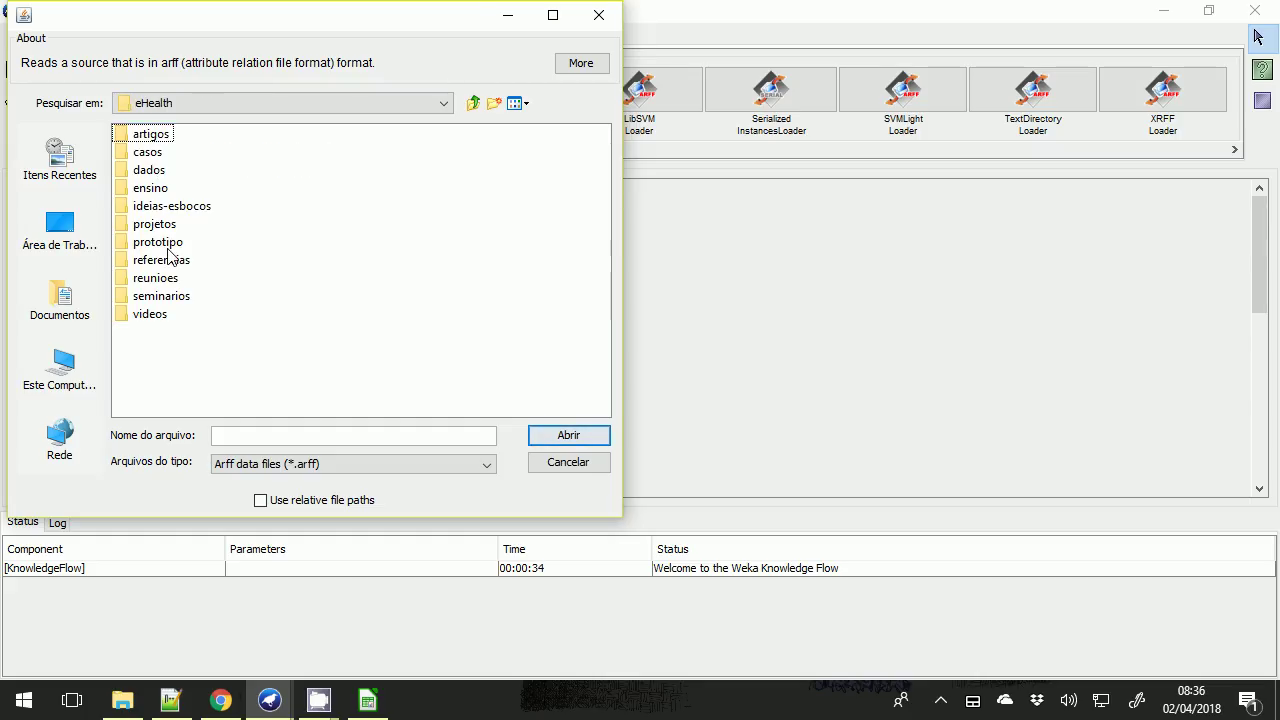
double_click(148, 188)
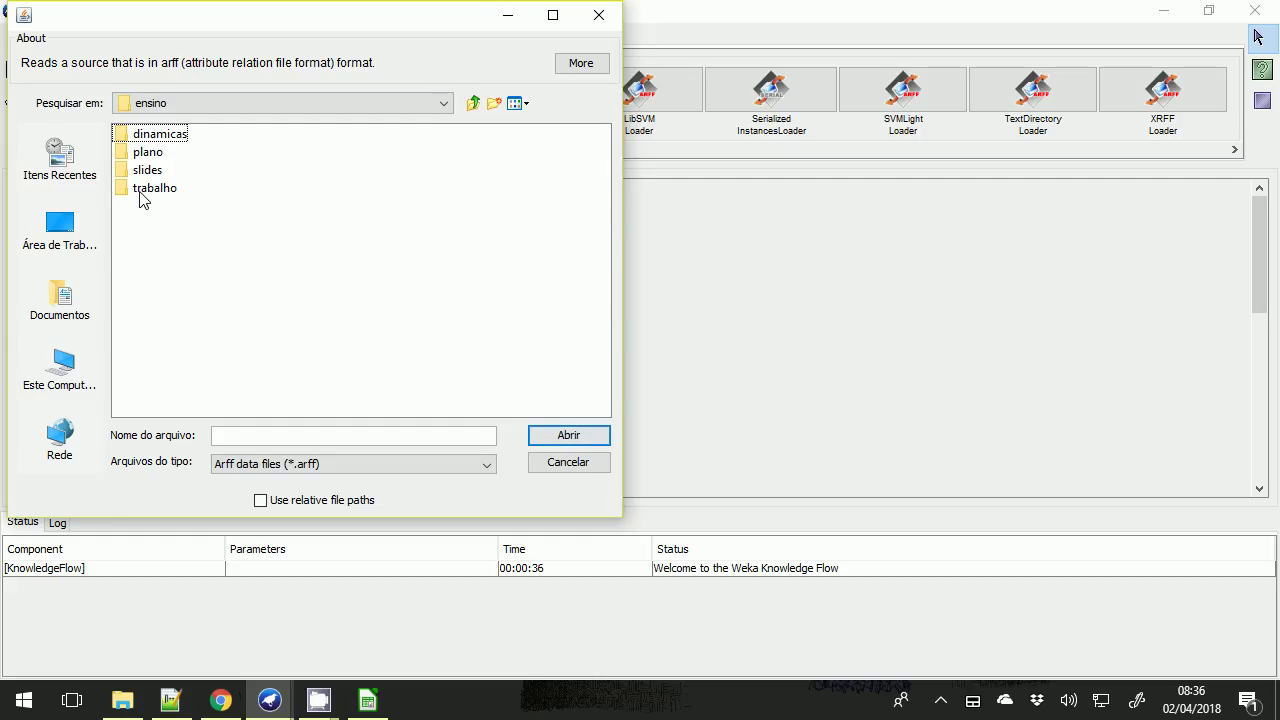
double_click(140, 136)
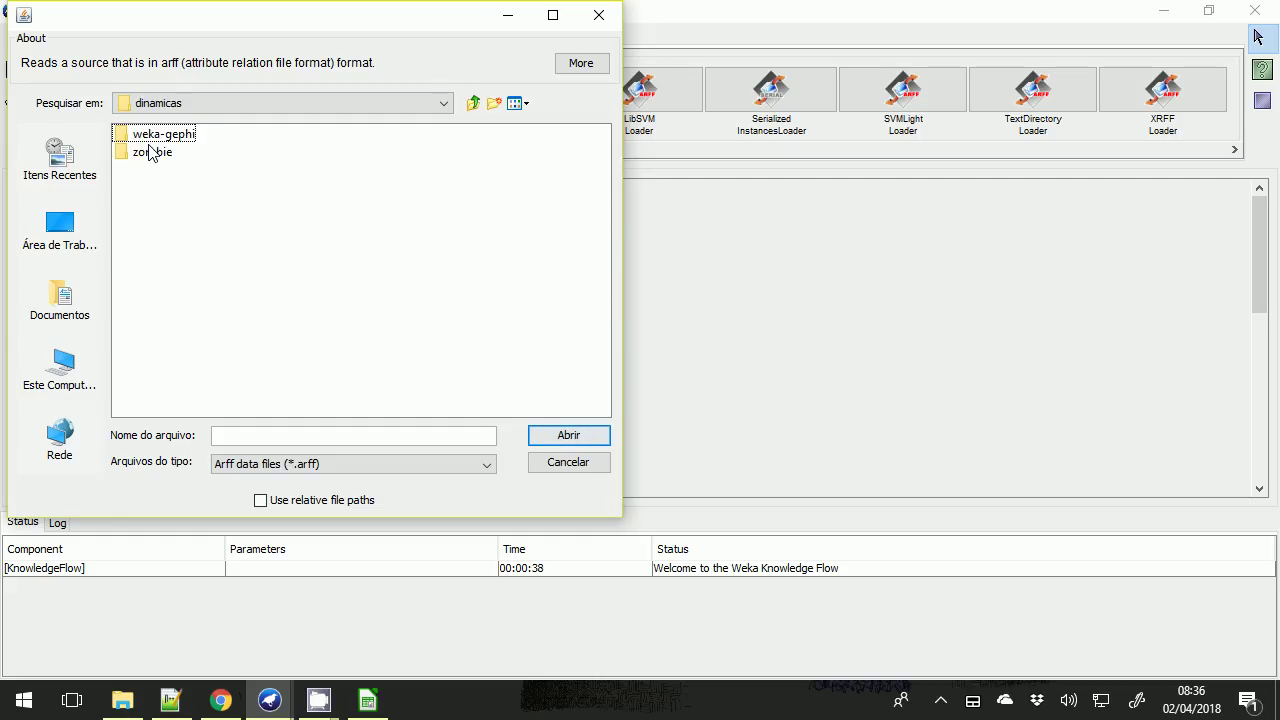
left_click(151, 141)
double_click(151, 141)
double_click(155, 152)
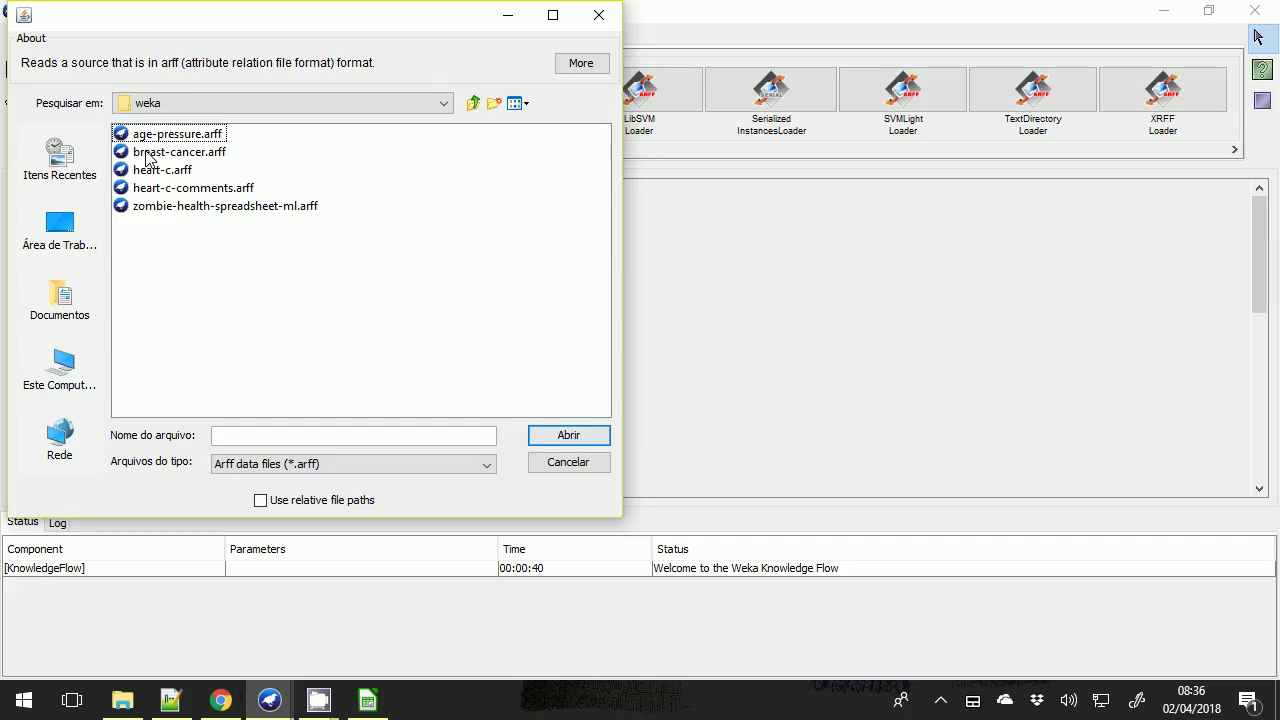
left_click(163, 171)
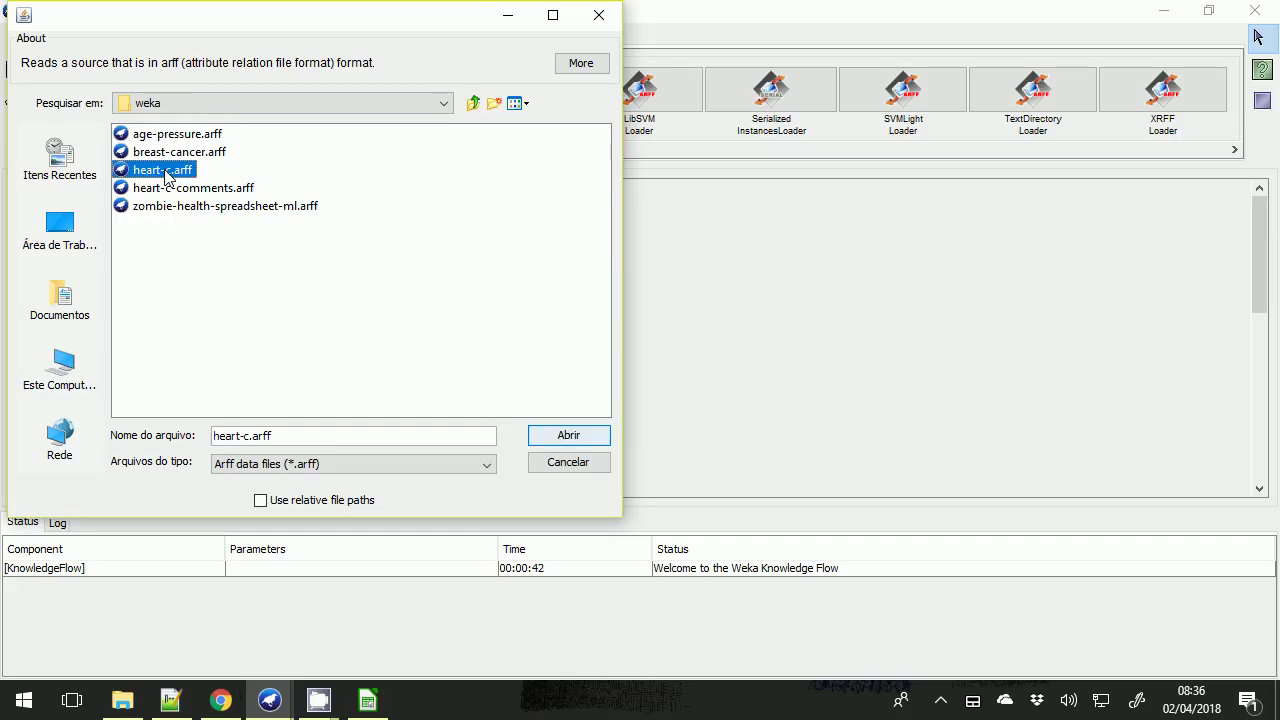
left_click(556, 435)
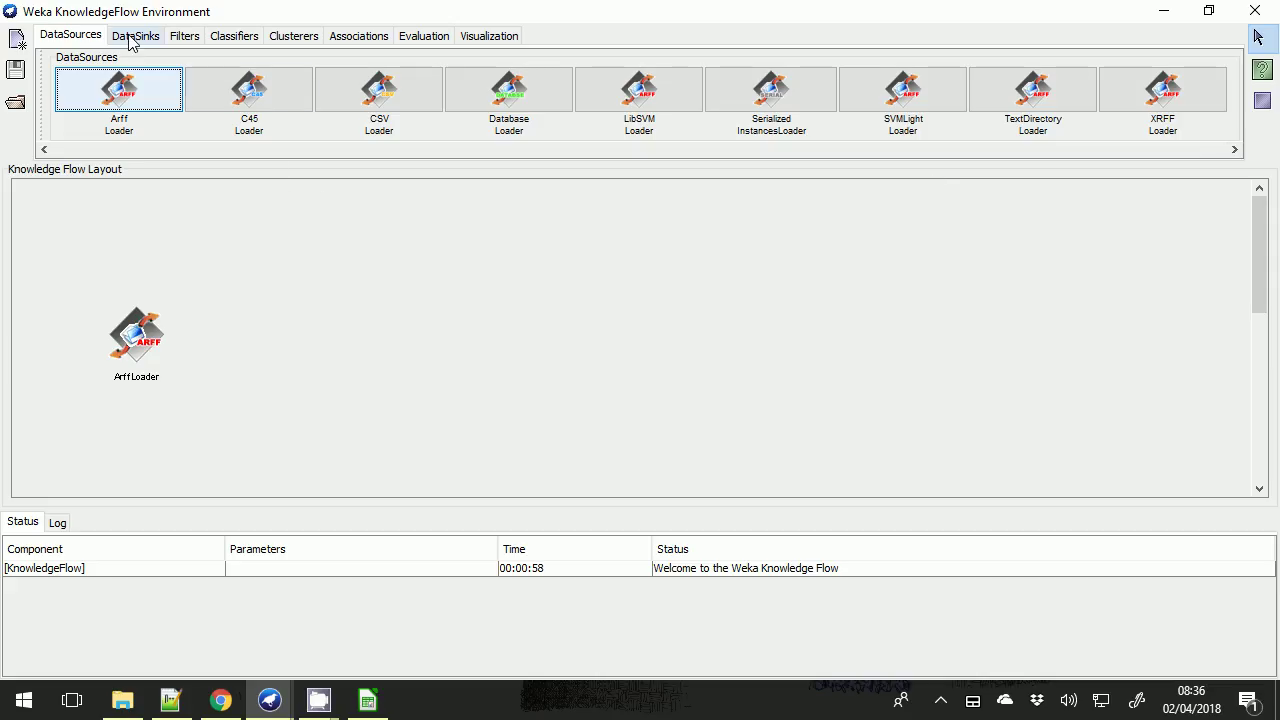
Add a NaiveBayes classifier to the right of the ArffLoader and shift the loader slightly closer to it.
left_click(238, 40)
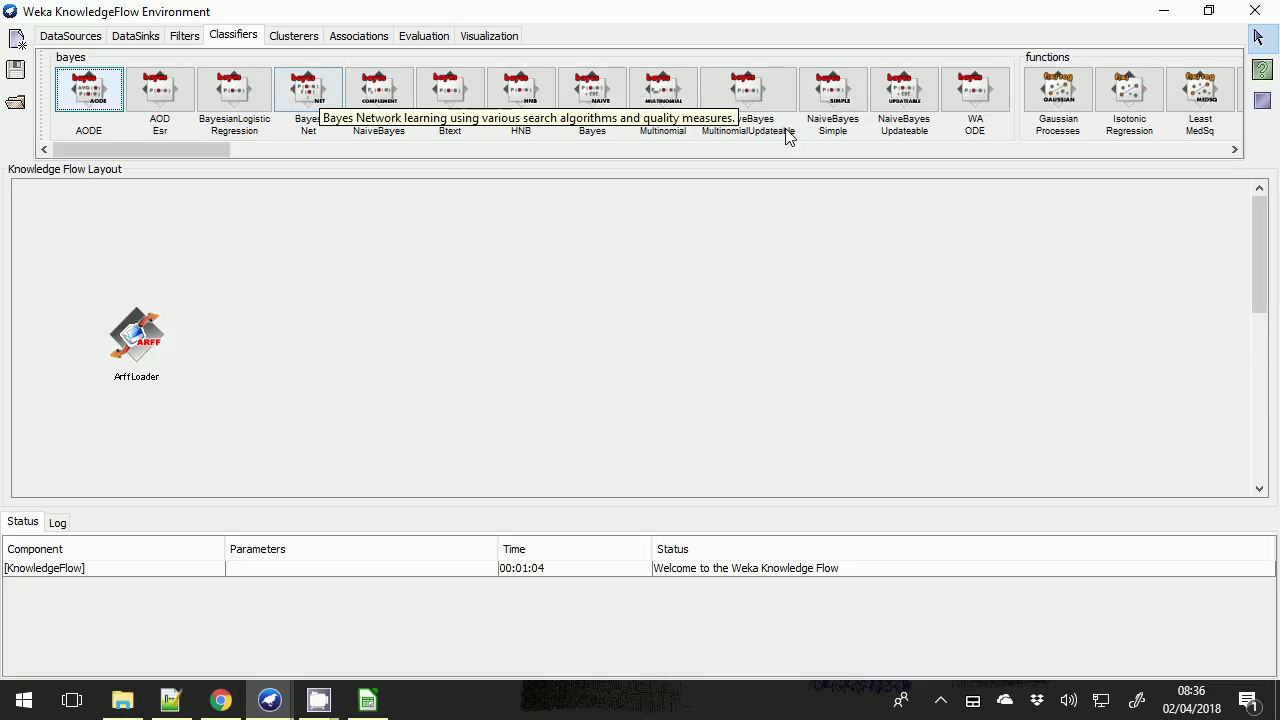
left_click(580, 95)
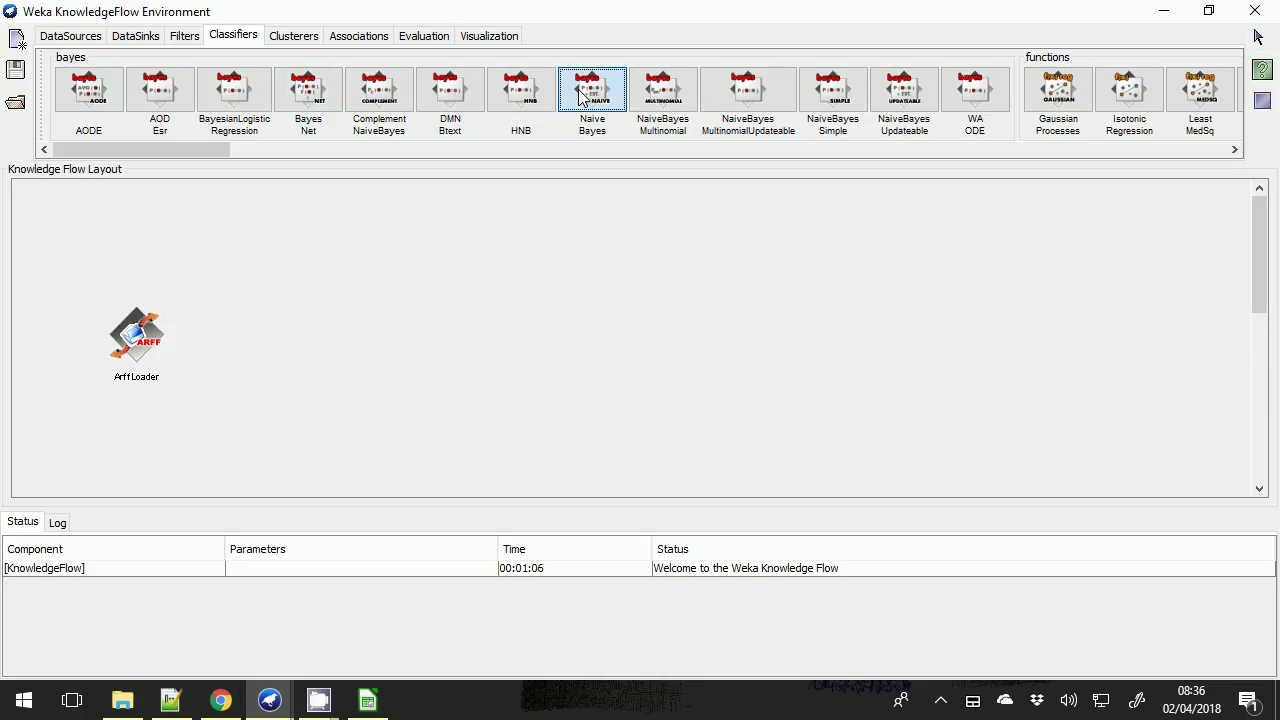
left_click(315, 338)
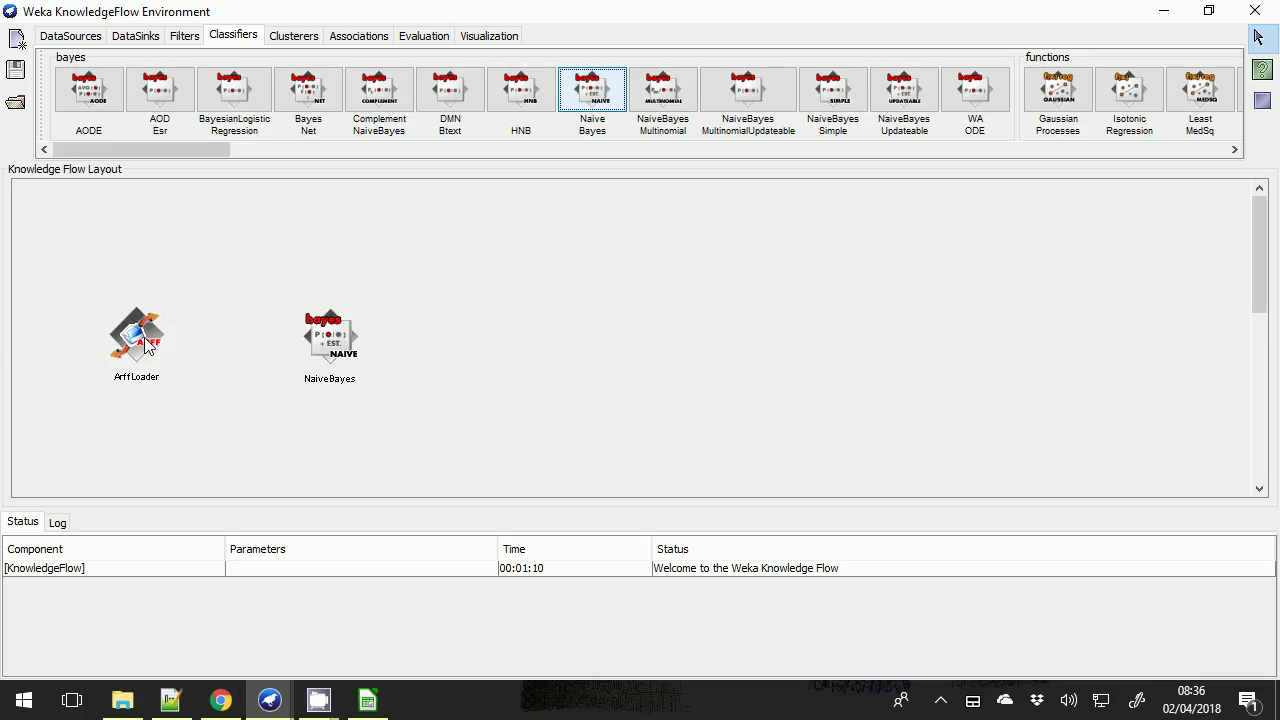
left_click_drag(131, 342, 157, 325)
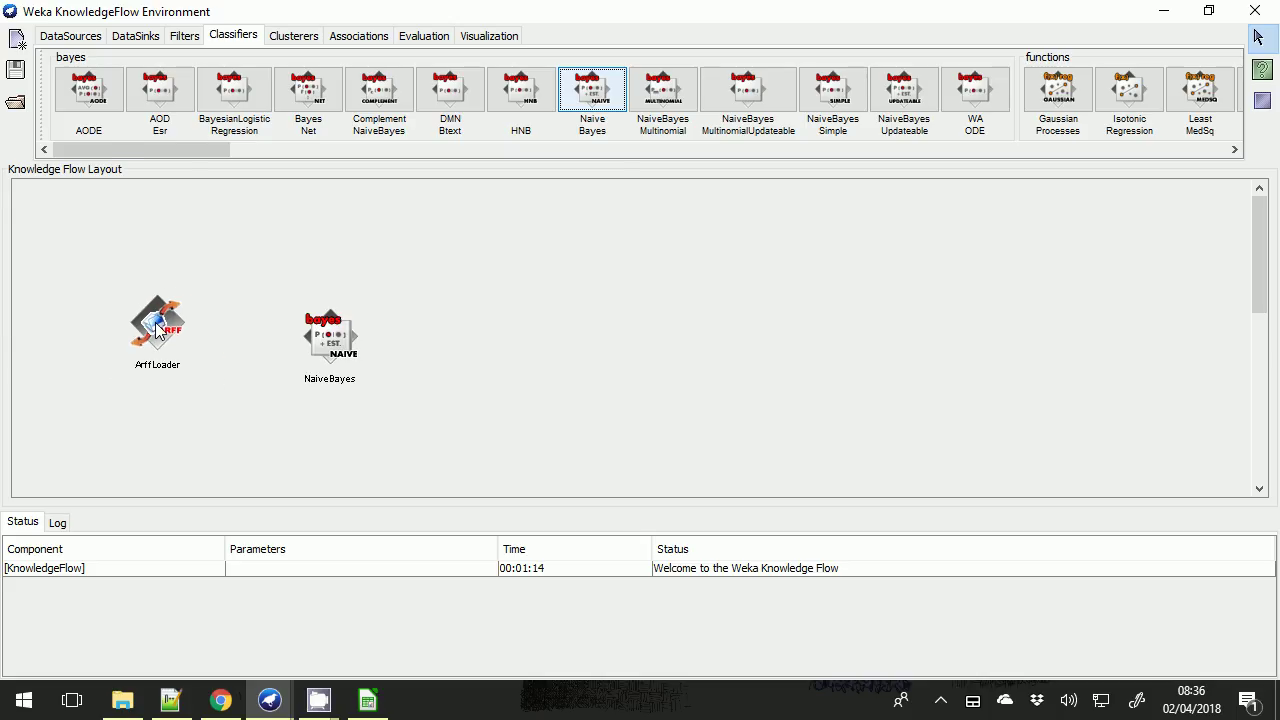
Reopen the ArffLoader's configuration, check its source file and confirm heart-c.arff.
double_click(156, 325)
right_click(156, 325)
left_click(566, 466)
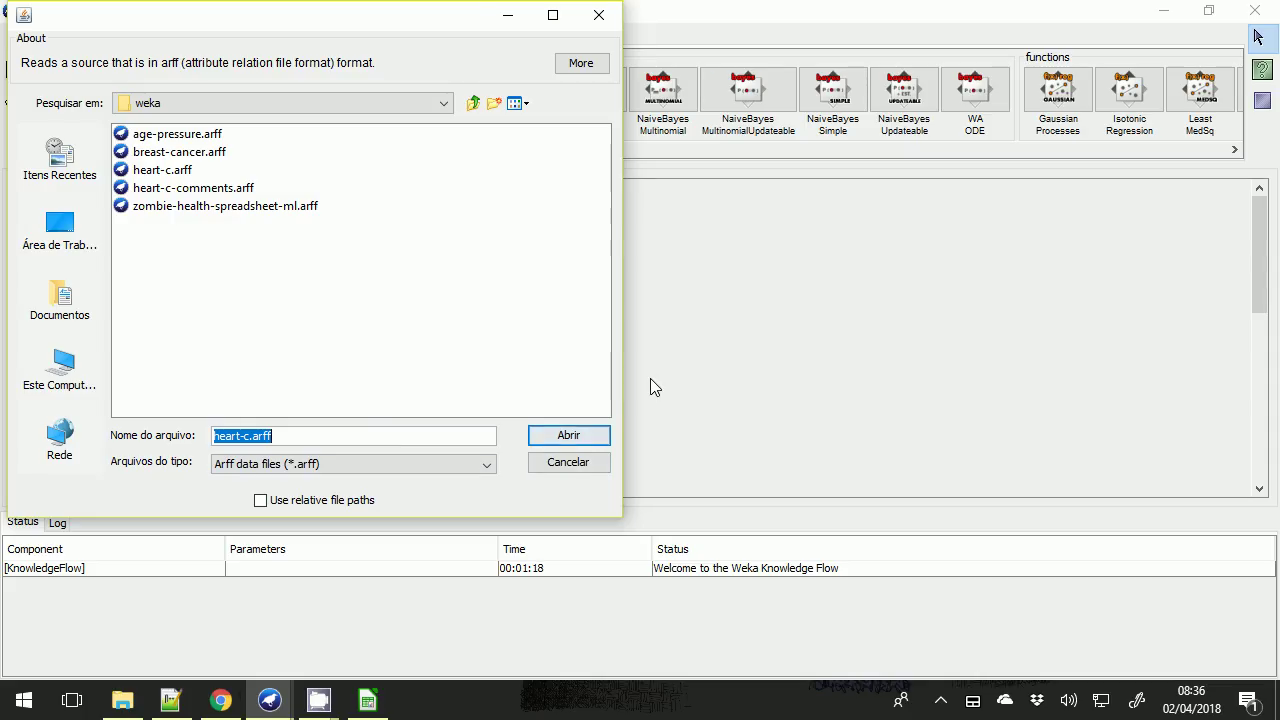
left_click(588, 435)
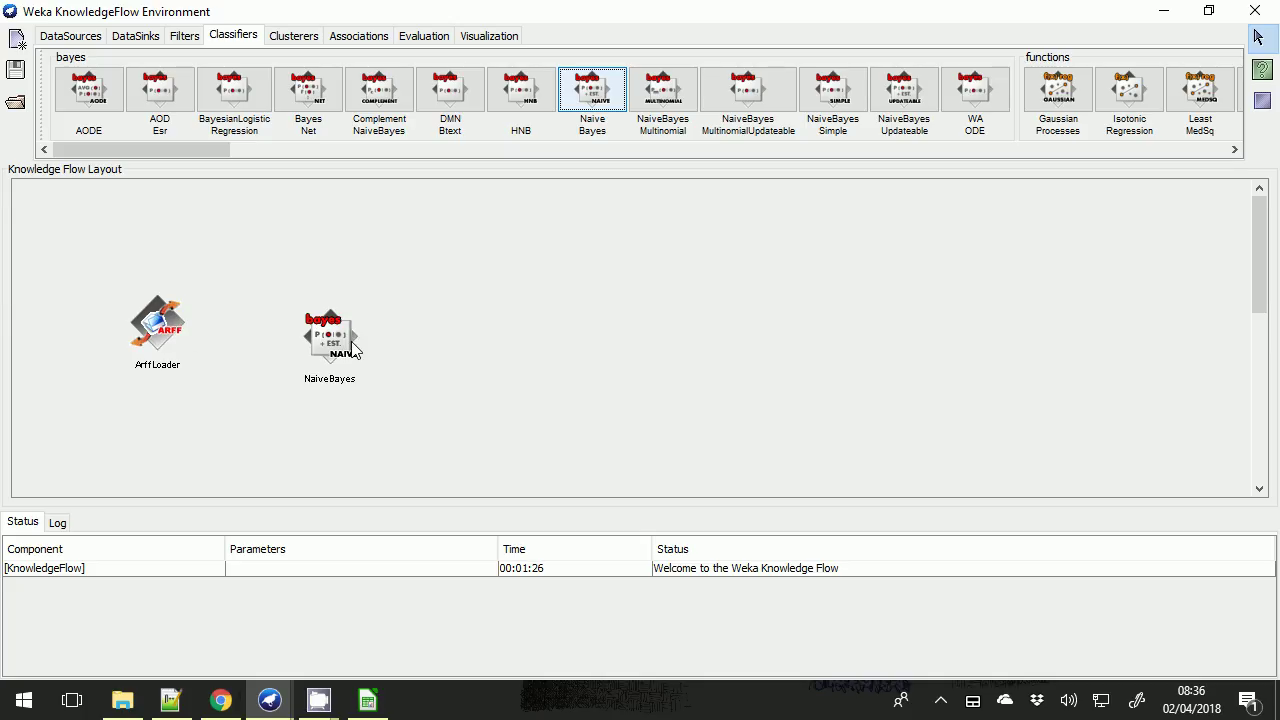
Look through the association and data source components, then check the ArffLoader's configured file and cancel without changes.
left_click(360, 40)
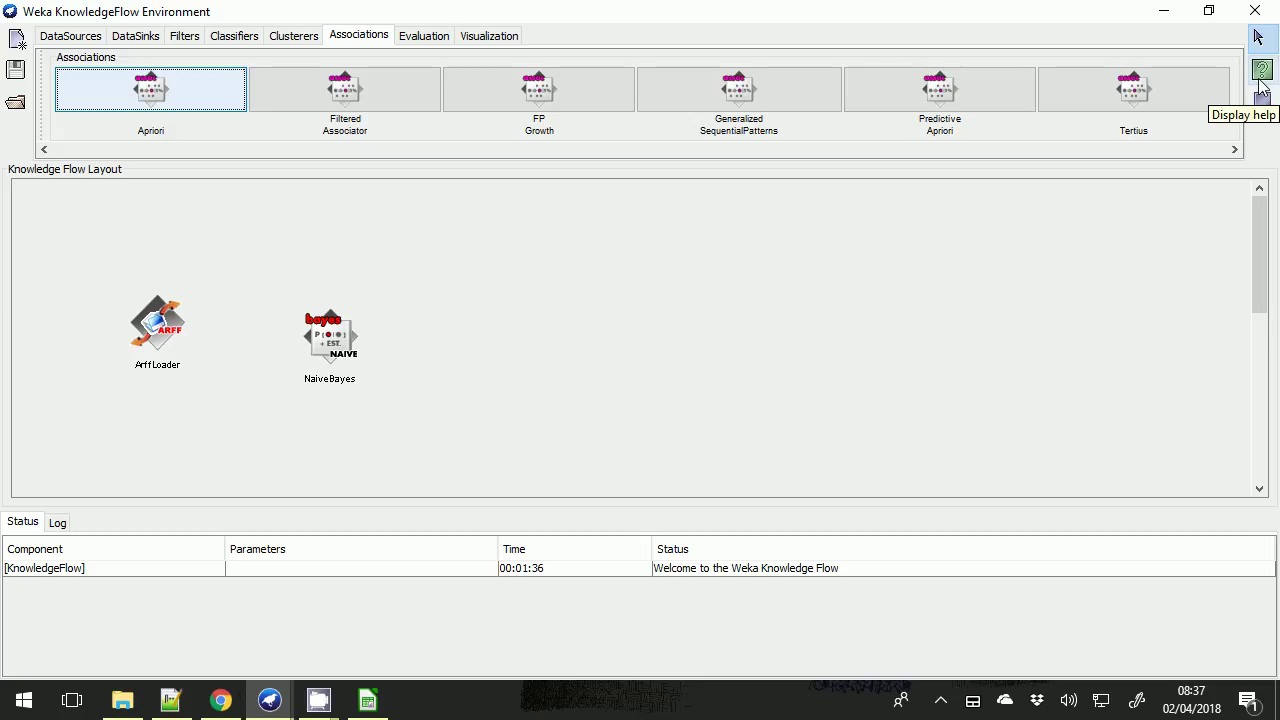
left_click(1257, 38)
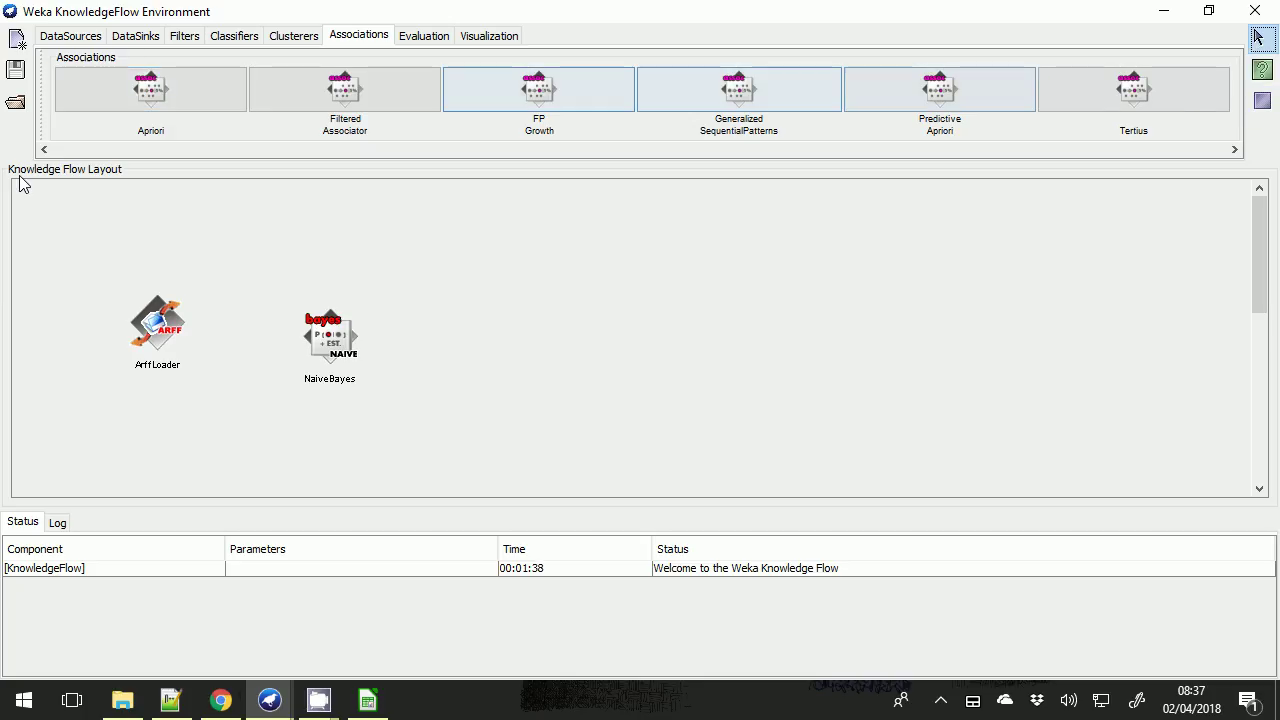
left_click(54, 36)
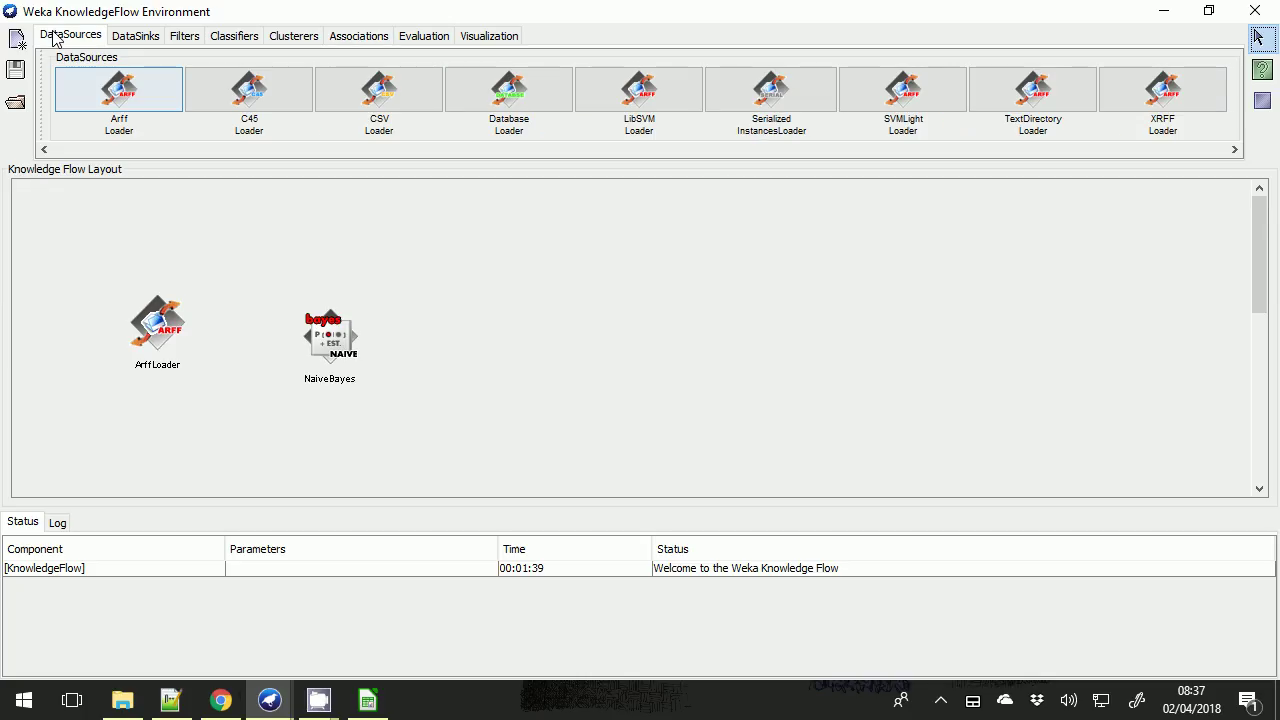
right_click(165, 333)
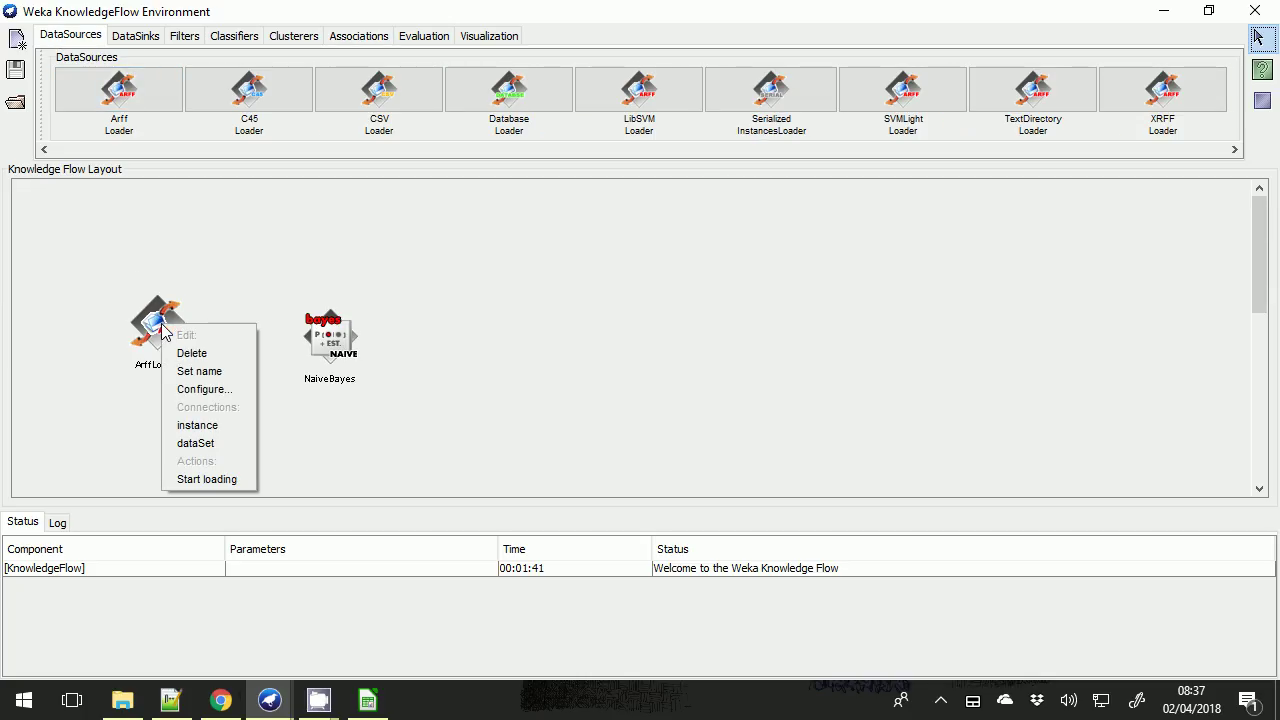
left_click(216, 396)
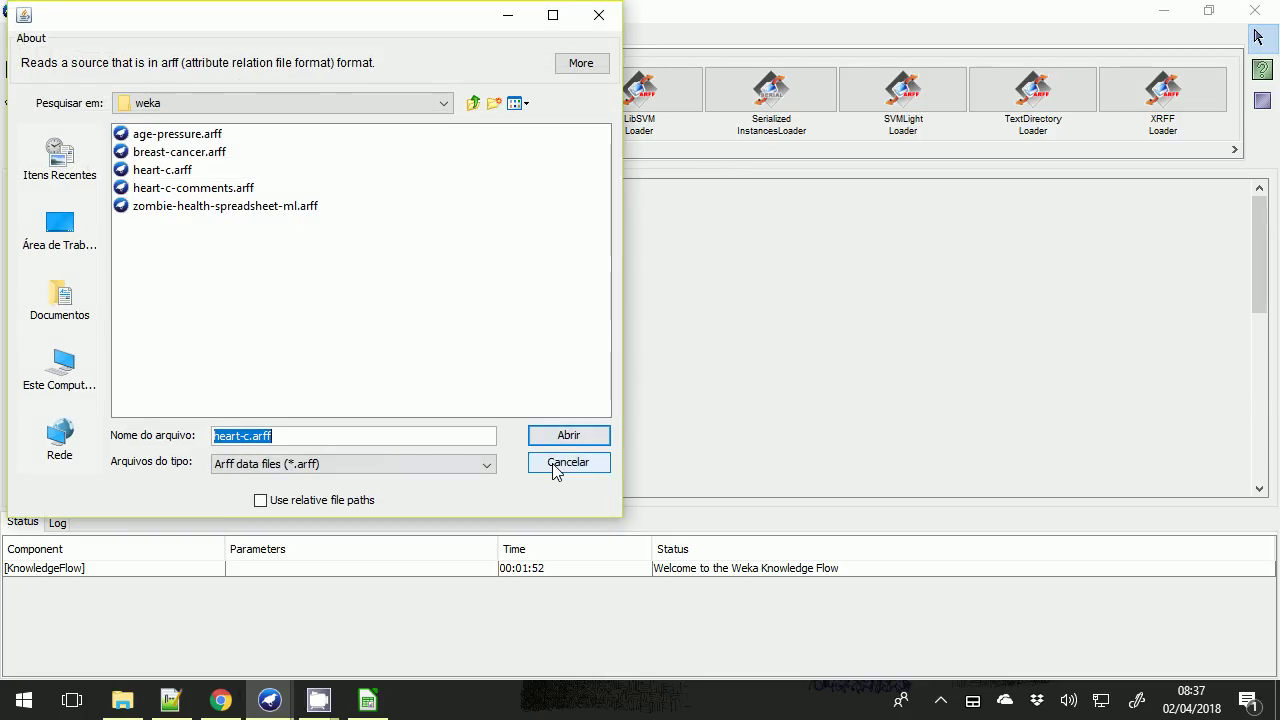
left_click(556, 464)
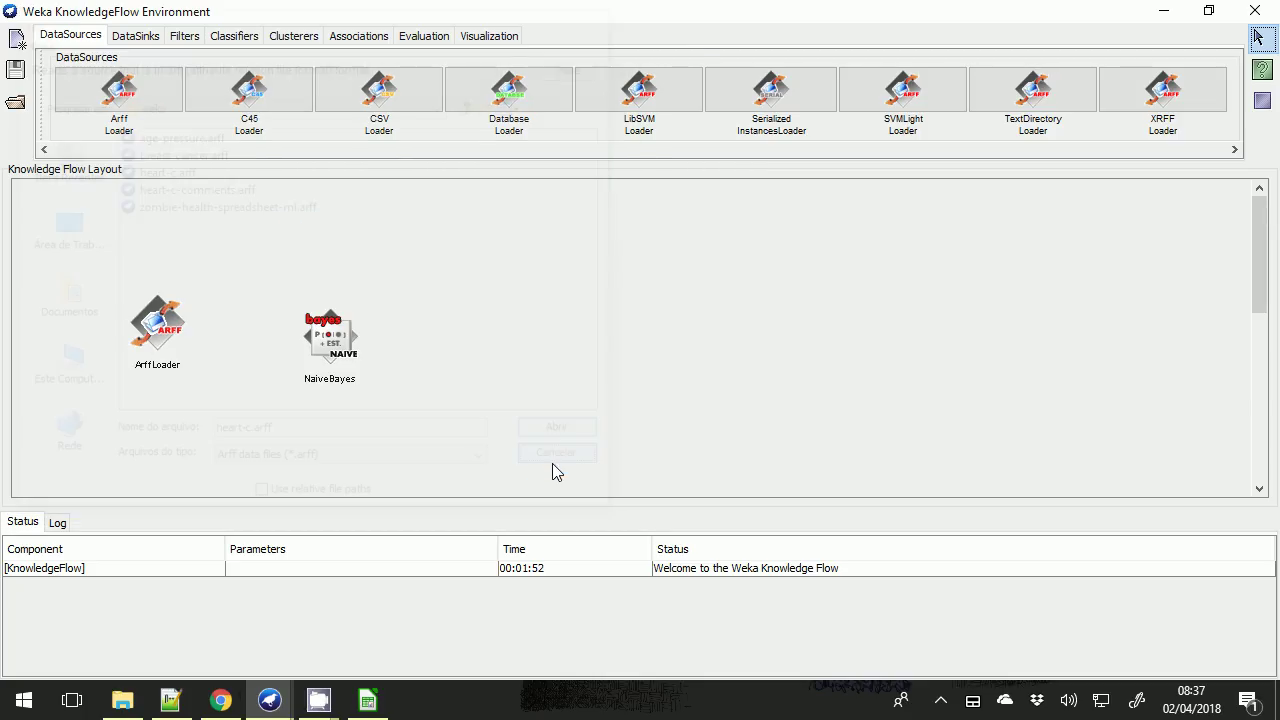
Move the ArffLoader slightly so it lines up horizontally with the NaiveBayes node.
right_click(167, 326)
left_click(152, 328)
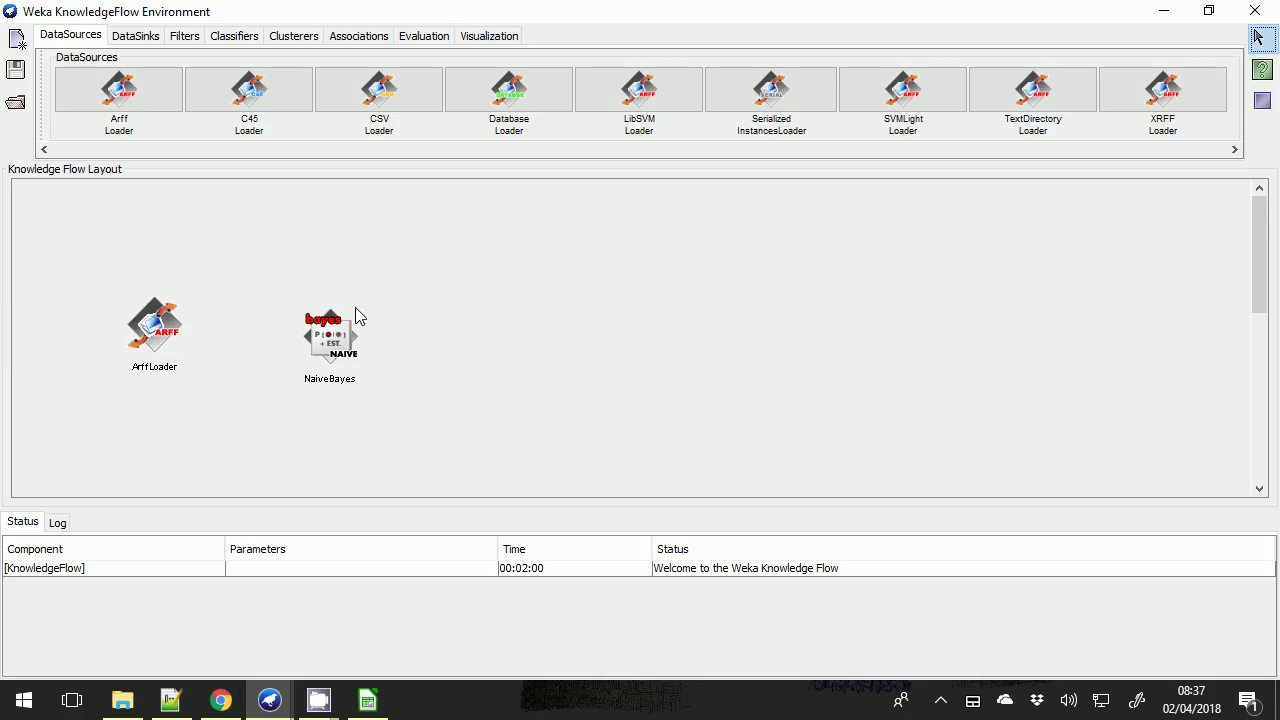
right_click(162, 335)
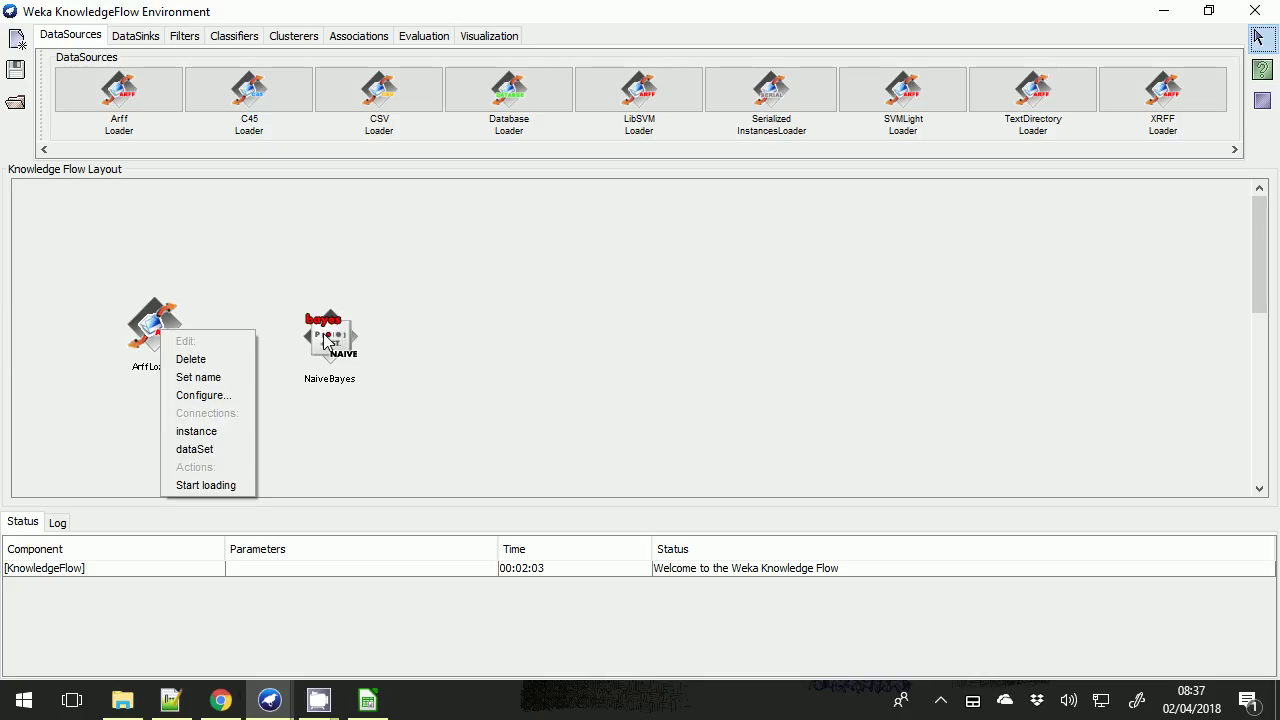
key("Escape")
mouse_move(170, 333)
left_mouse_down()
mouse_move(290, 358)
mouse_move(162, 340)
left_mouse_up()
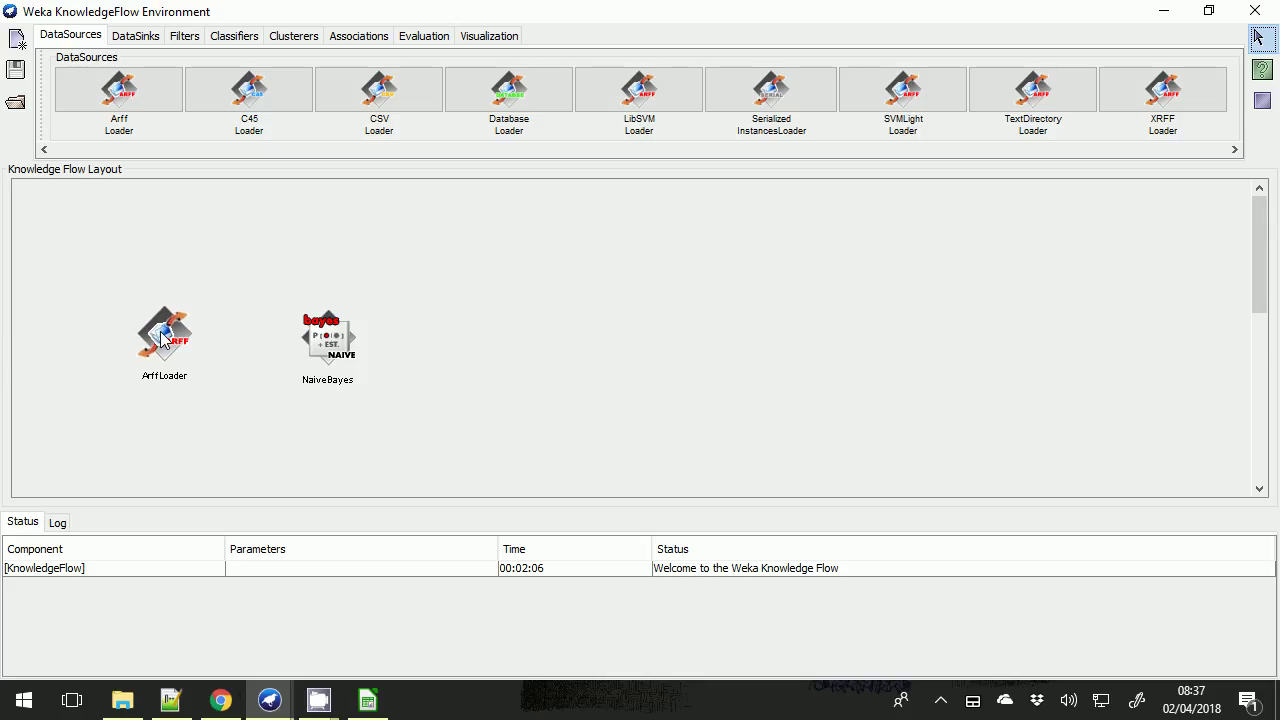
right_click(331, 349)
left_click(234, 360)
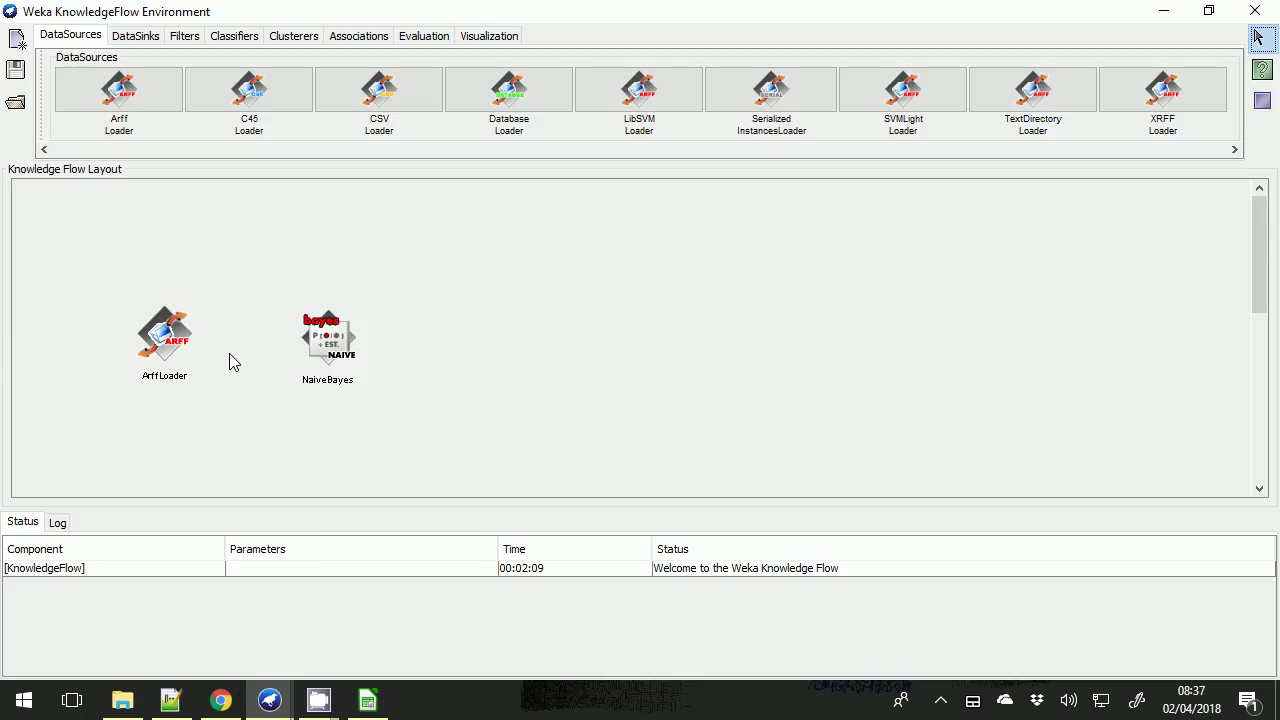
Connect the ArffLoader to NaiveBayes with an instance connection and move NaiveBayes slightly to the right.
right_click(171, 346)
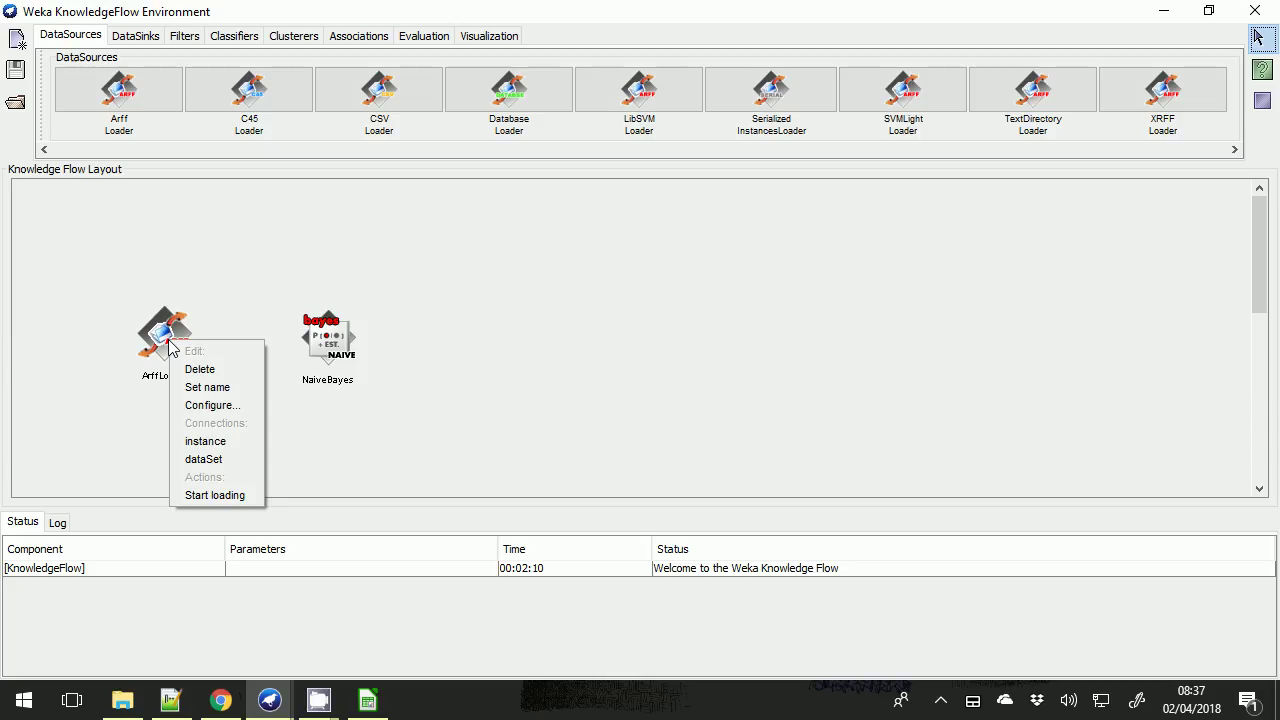
left_click(204, 442)
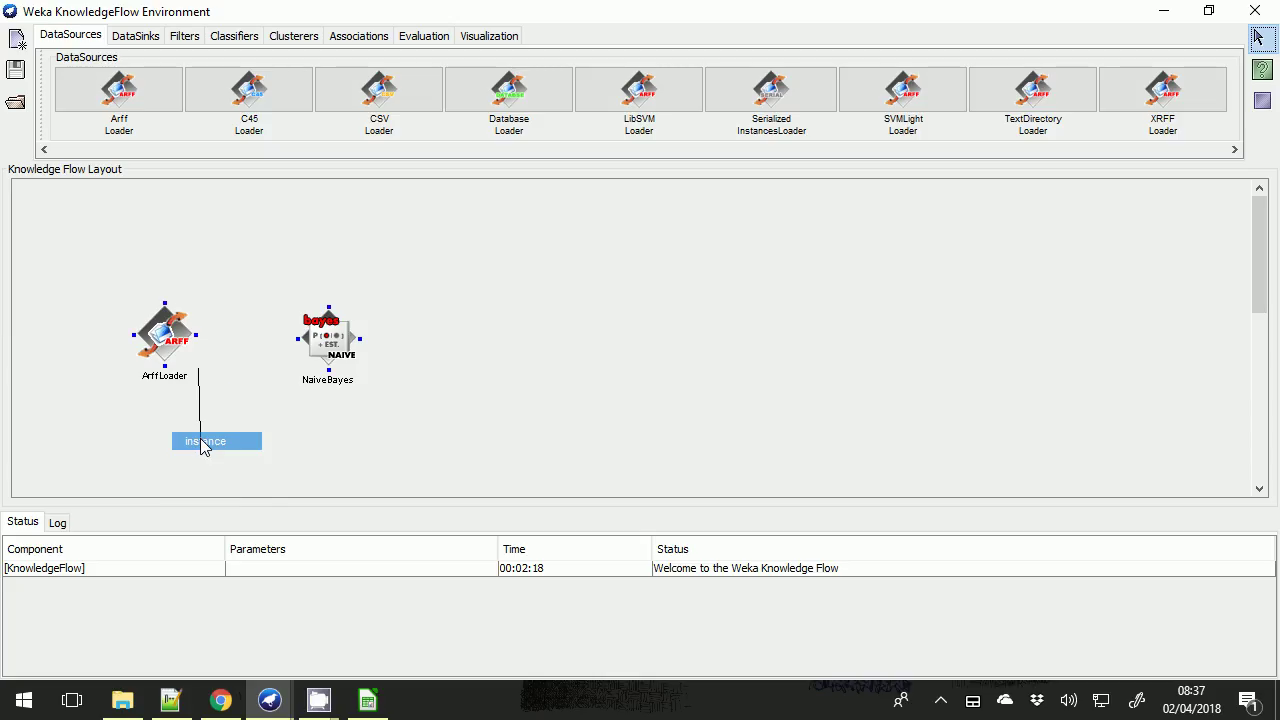
left_click(297, 347)
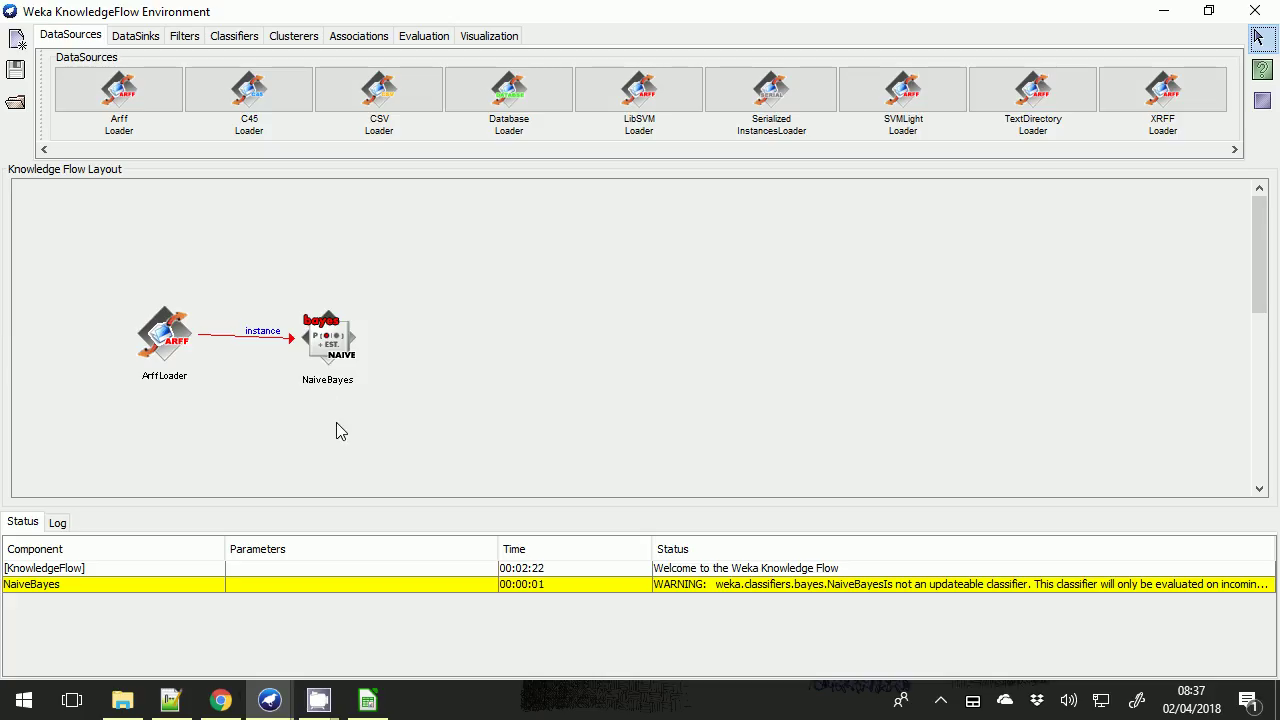
left_click_drag(354, 352, 350, 332)
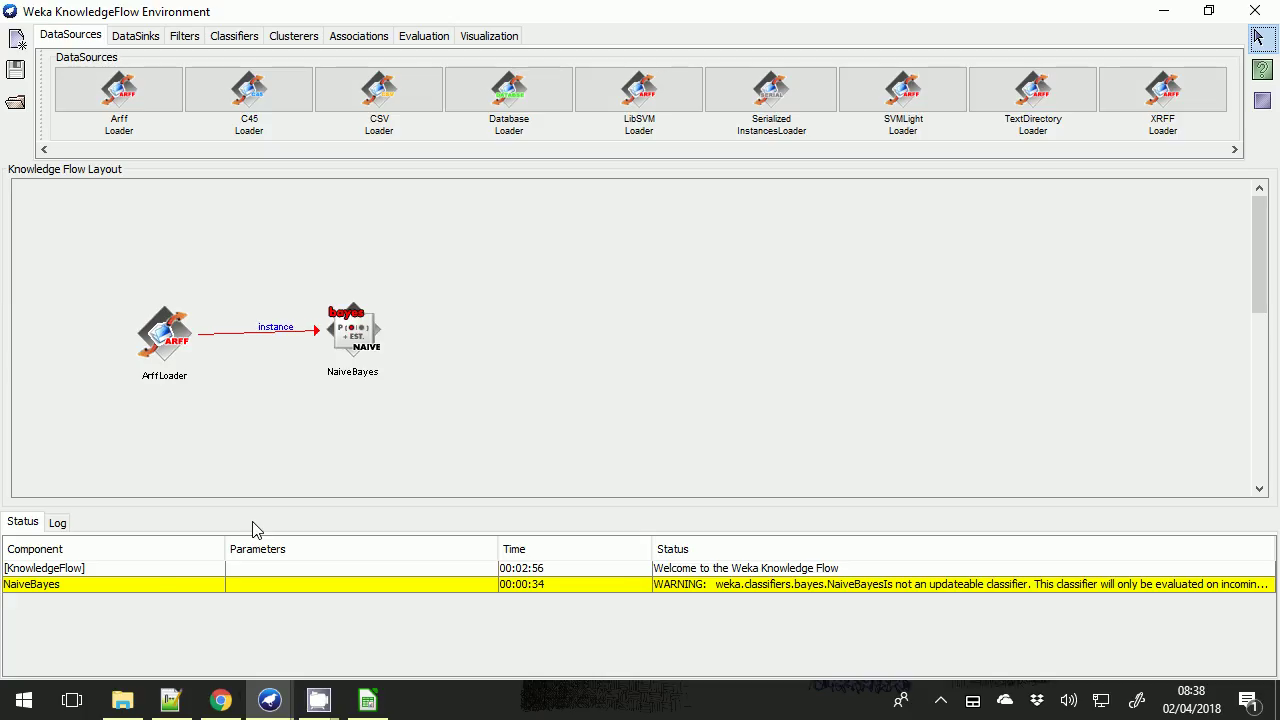
Check the NaiveBayes entry in the status list and delete the instance connection between ArffLoader and NaiveBayes.
left_click(136, 587)
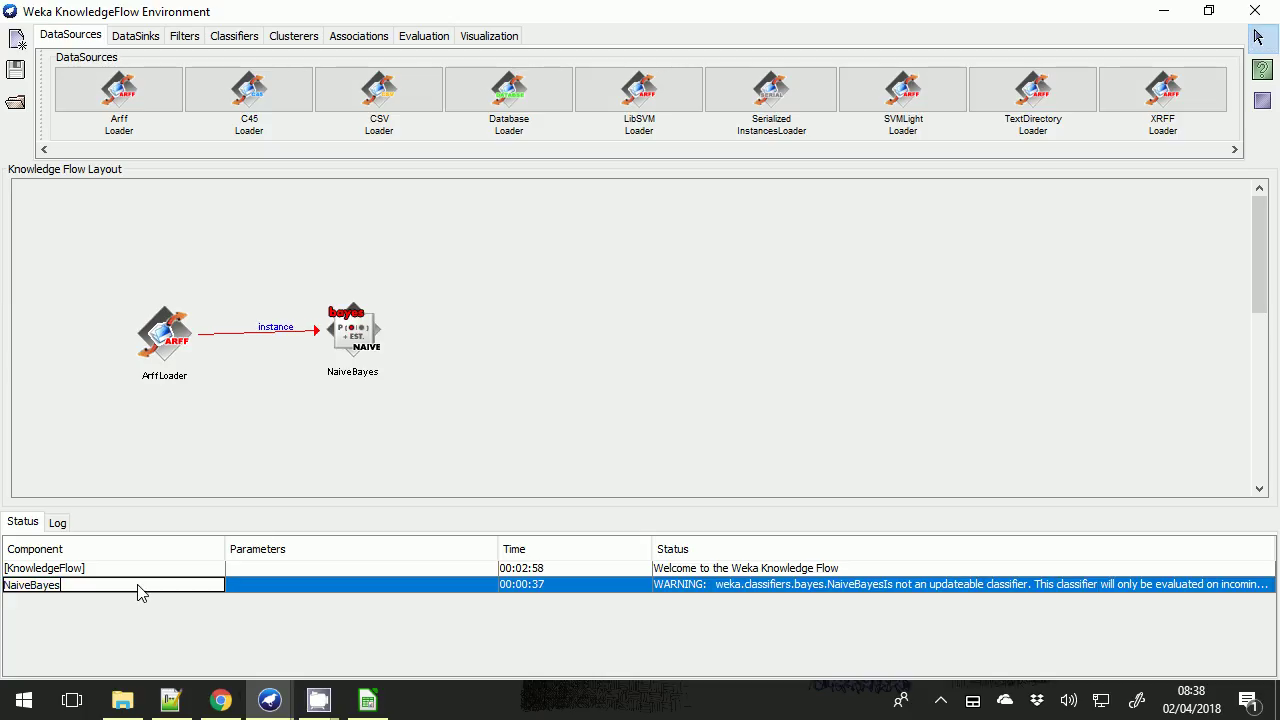
left_click(702, 588)
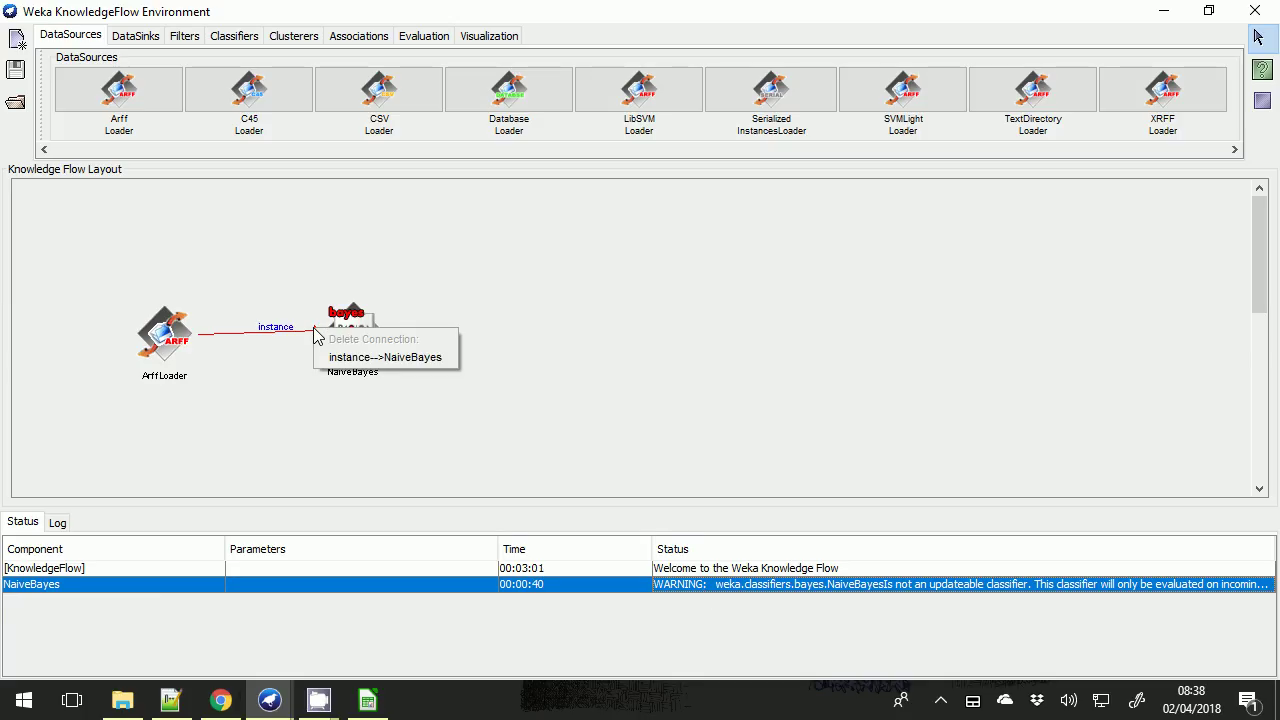
left_click(345, 366)
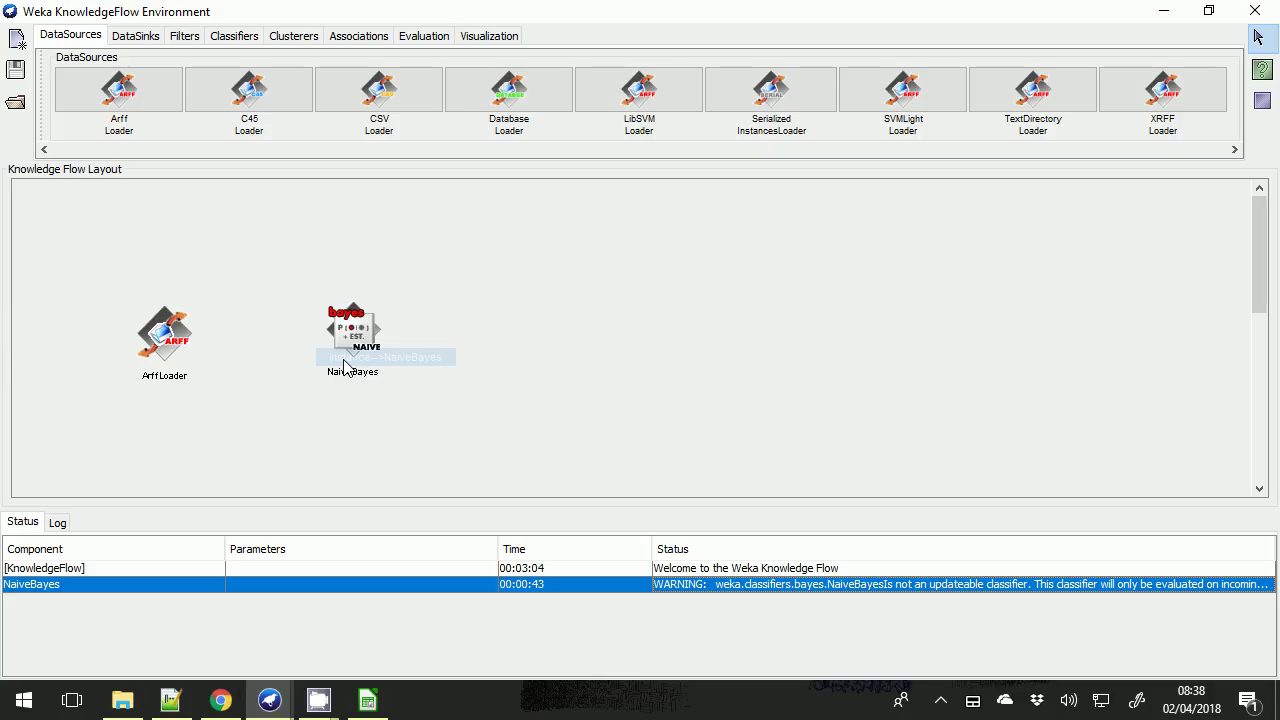
Move the ArffLoader slightly to the left, try its dataSet connection, and check which connections NaiveBayes offers.
left_click_drag(168, 338, 162, 336)
right_click(162, 336)
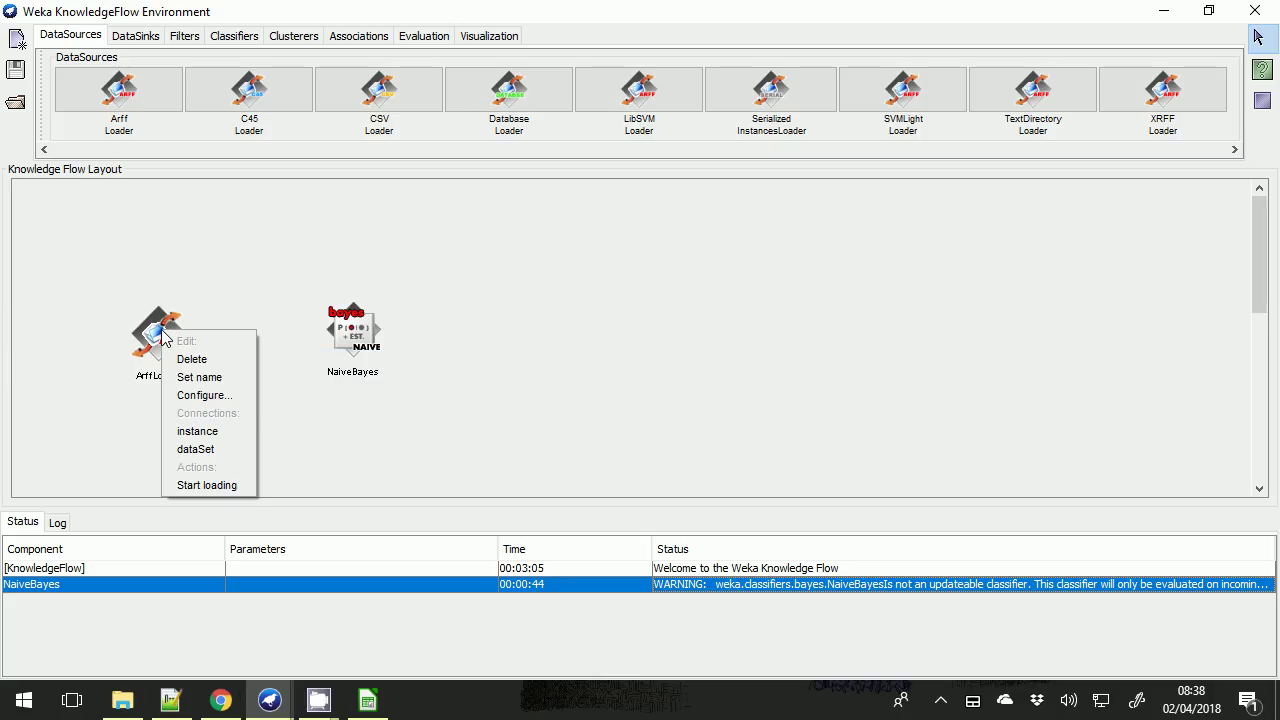
left_click(282, 357)
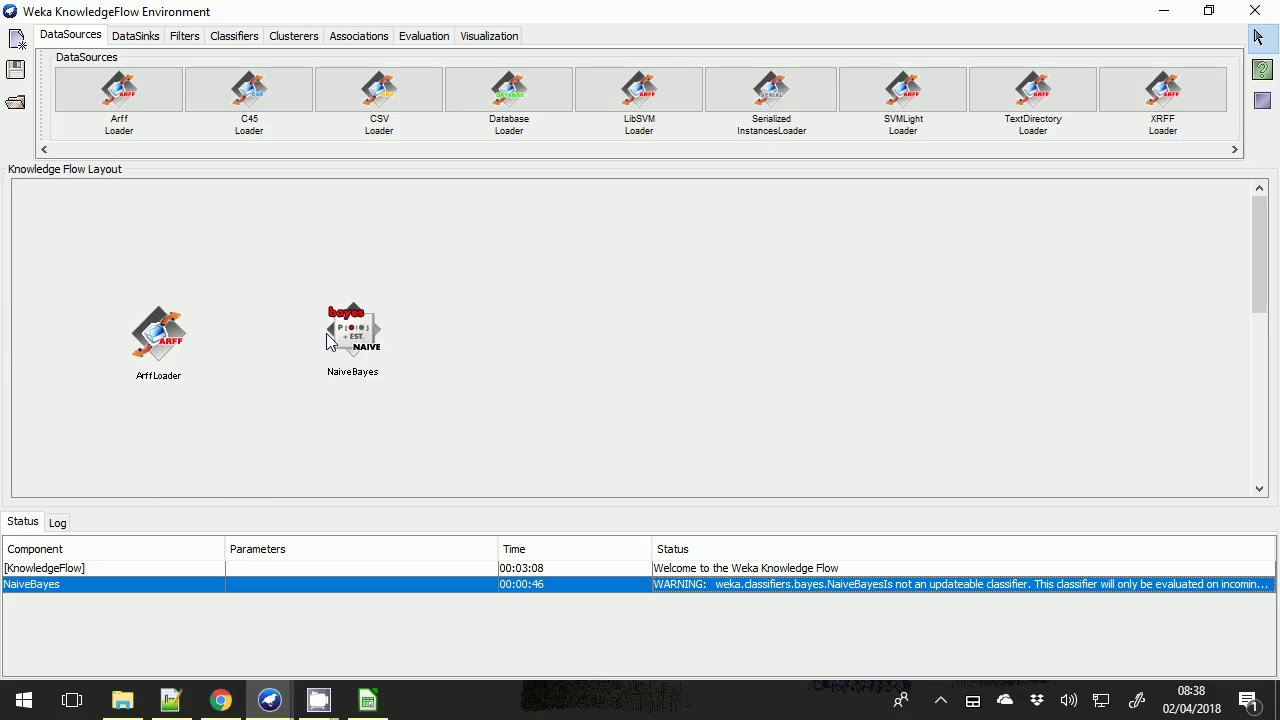
right_click(168, 360)
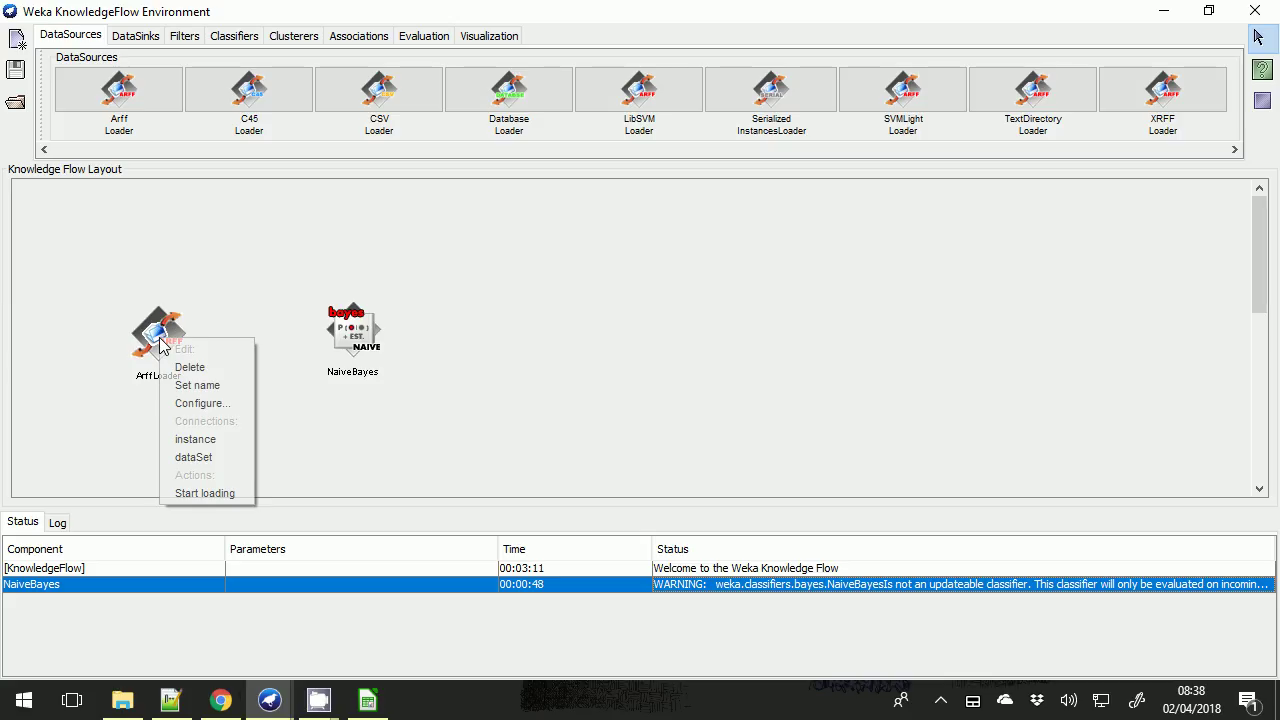
left_click(193, 458)
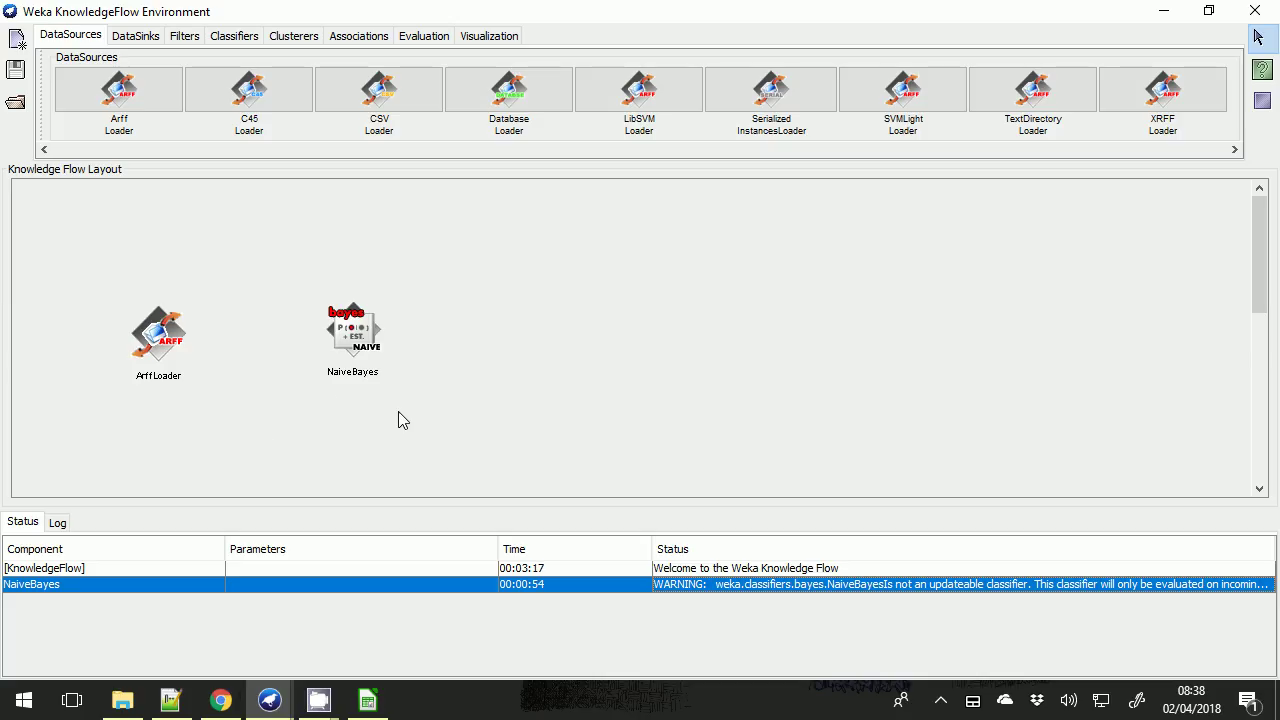
right_click(349, 334)
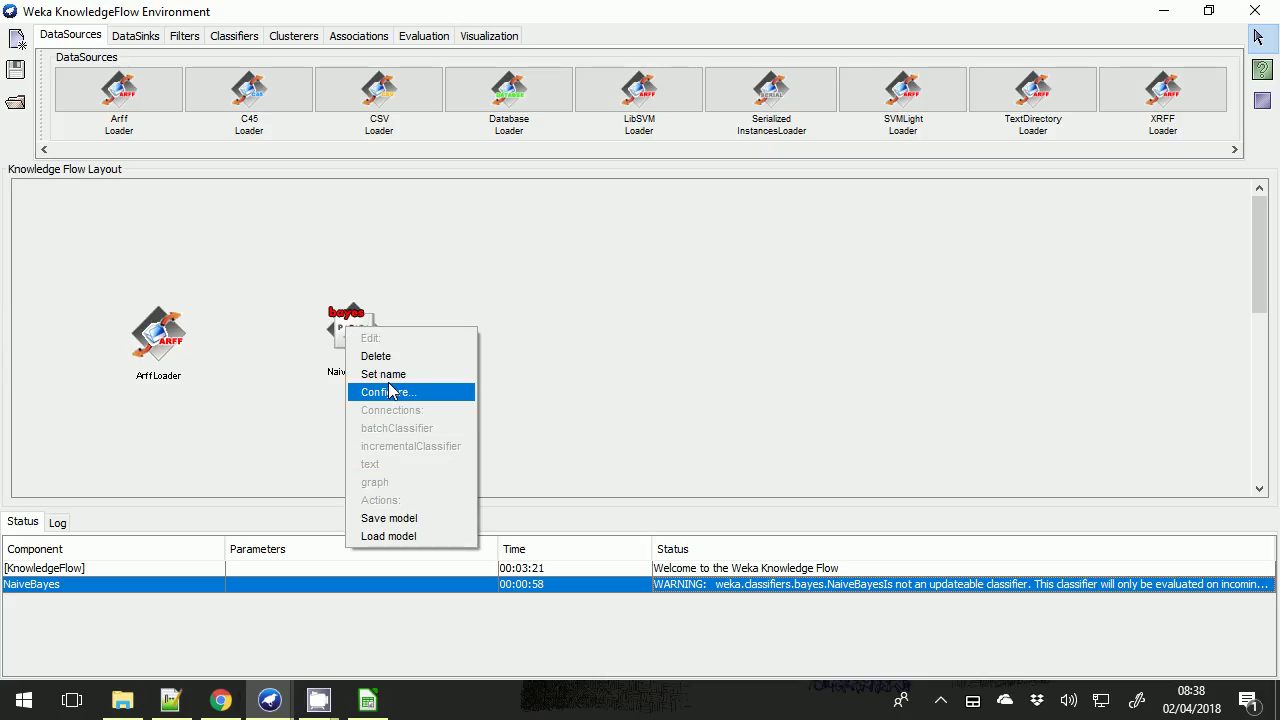
left_click(583, 440)
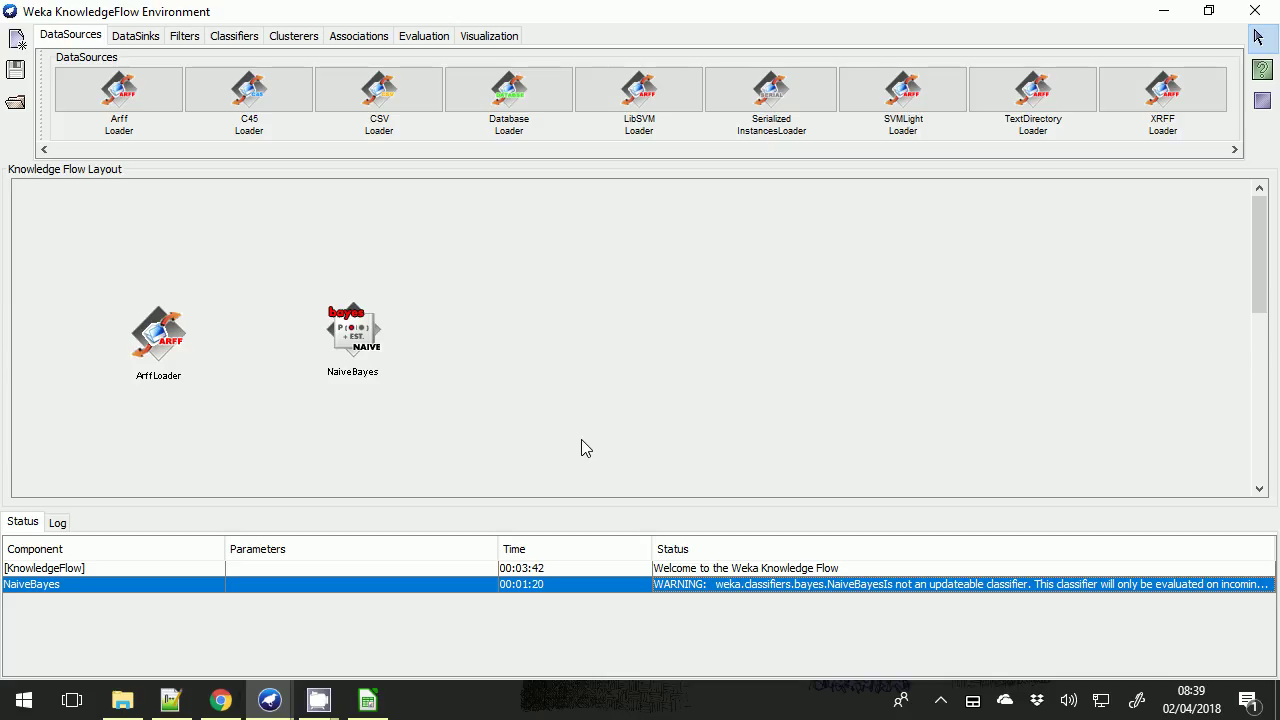
Switch to the Weka Explorer and look through the ARFF files available to open, cancelling without loading one.
left_click(1165, 10)
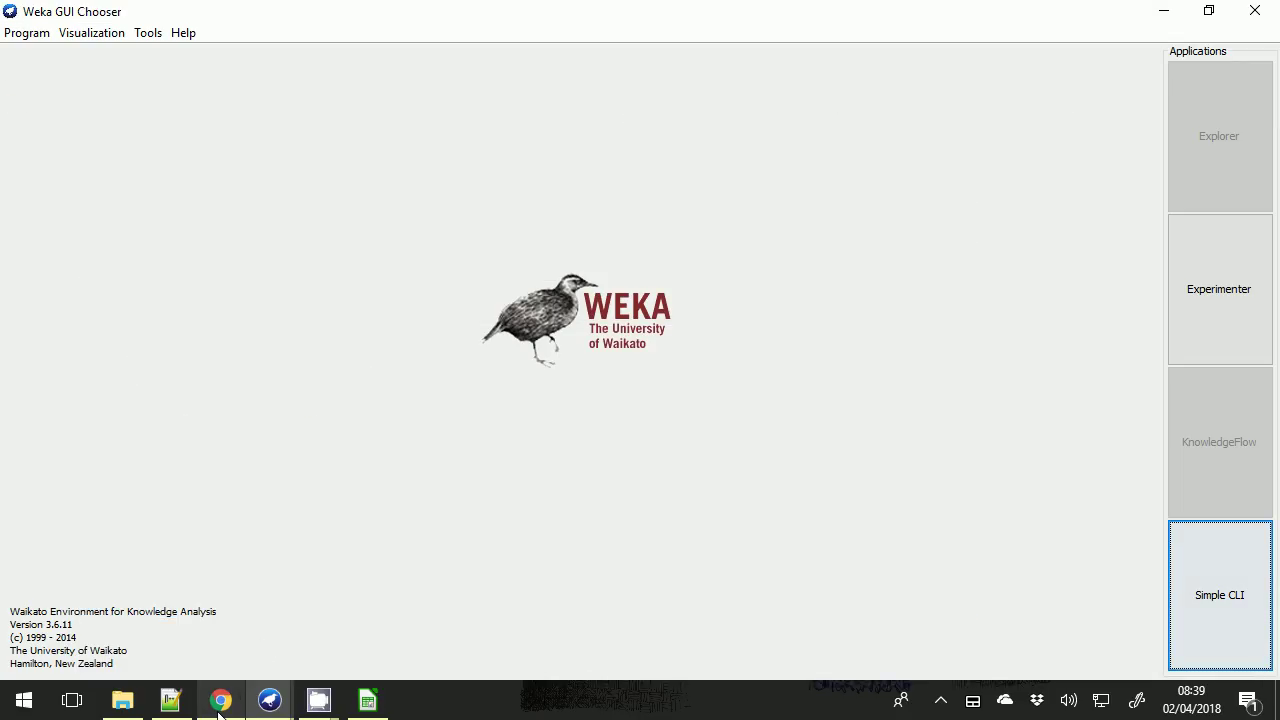
mouse_move(266, 708)
left_click(249, 656)
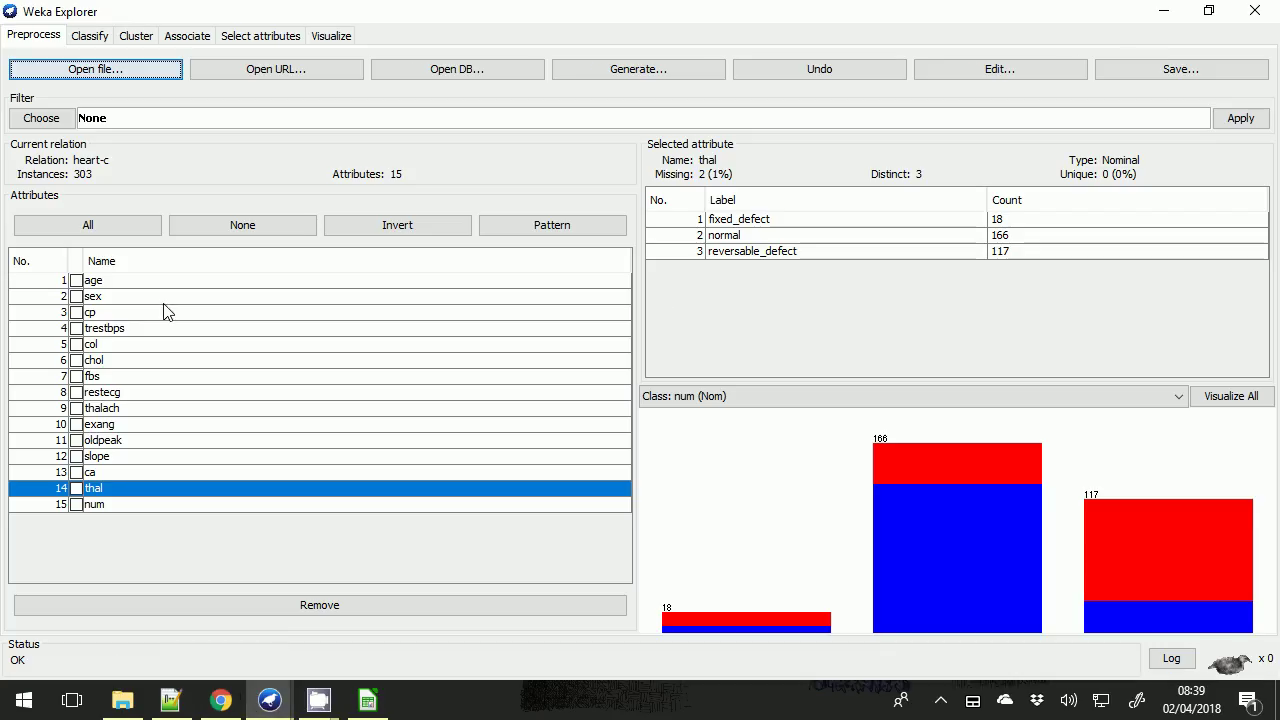
left_click(80, 70)
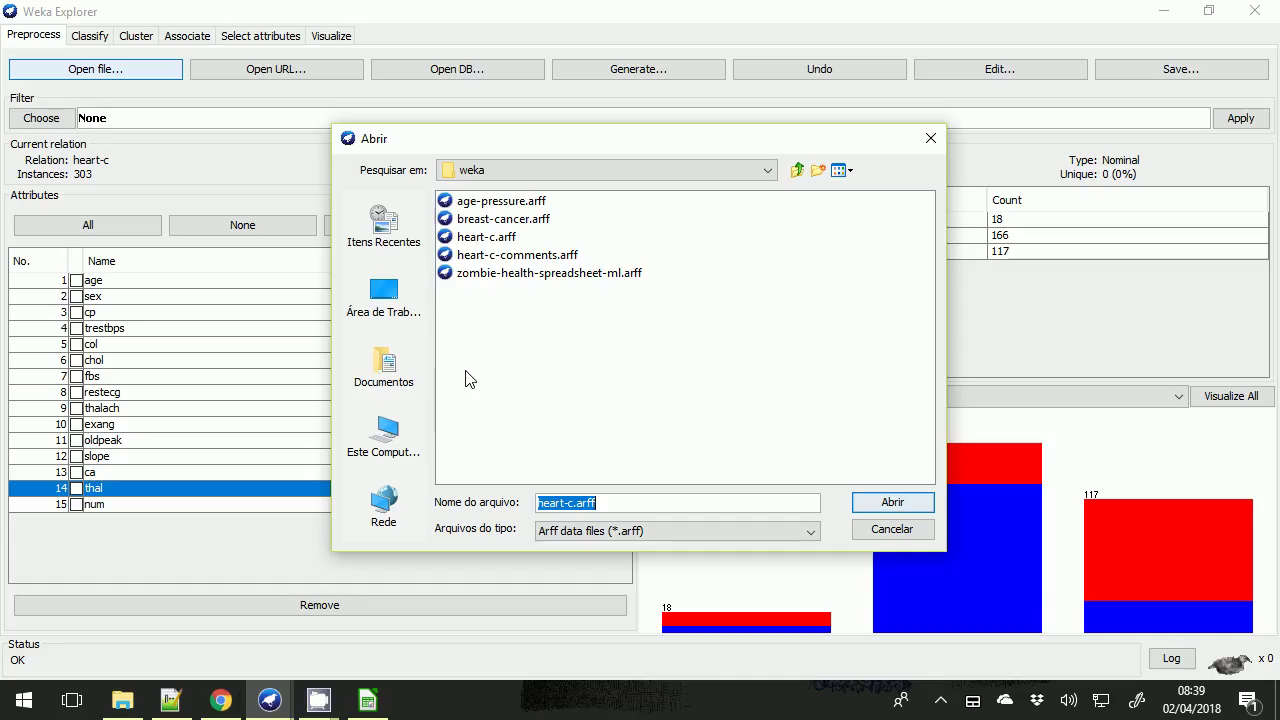
key("Escape")
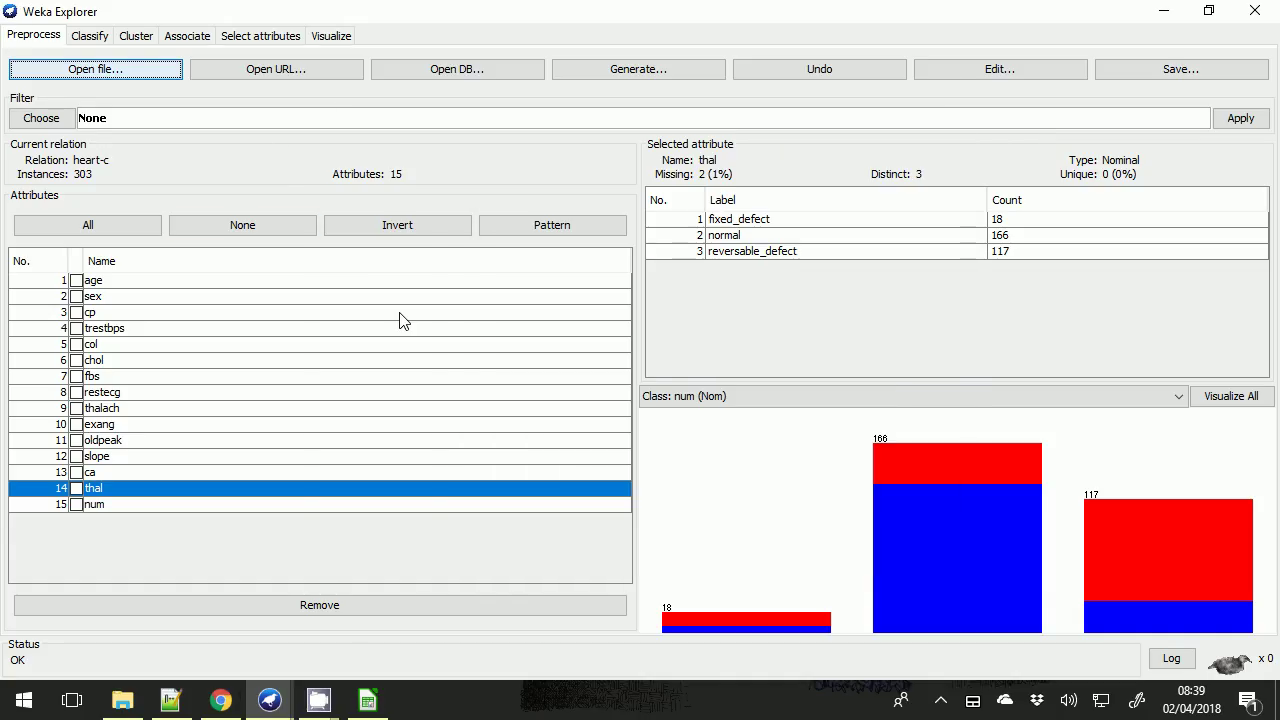
Choose the MultilayerPerceptron classifier from the functions group and run it on heart-c with 10-fold cross-validation.
left_click(91, 40)
left_click(55, 78)
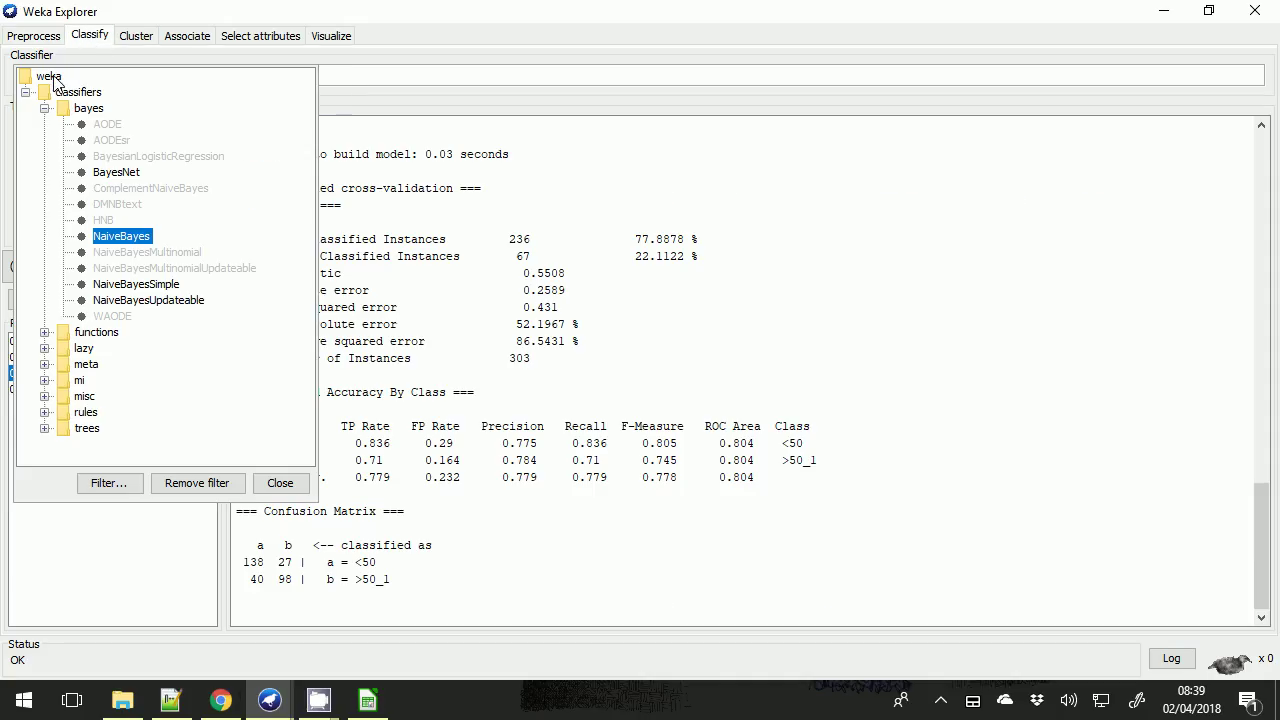
left_click(44, 108)
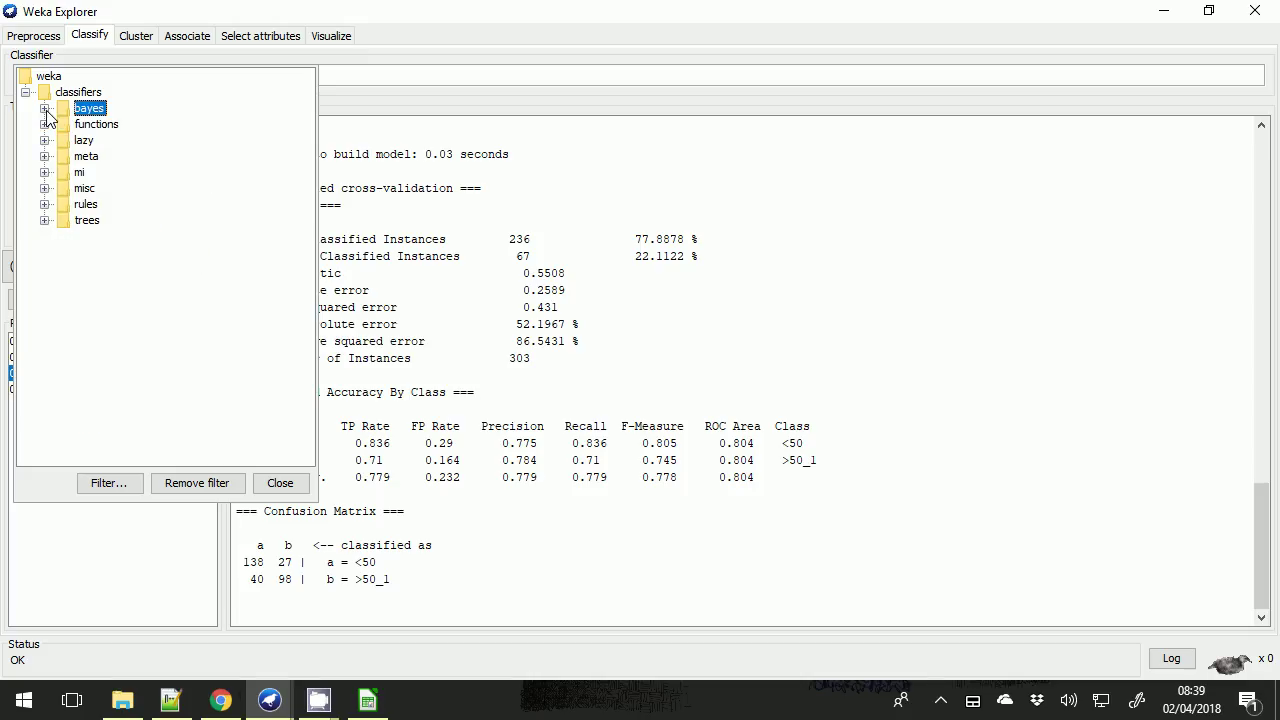
left_click(42, 172)
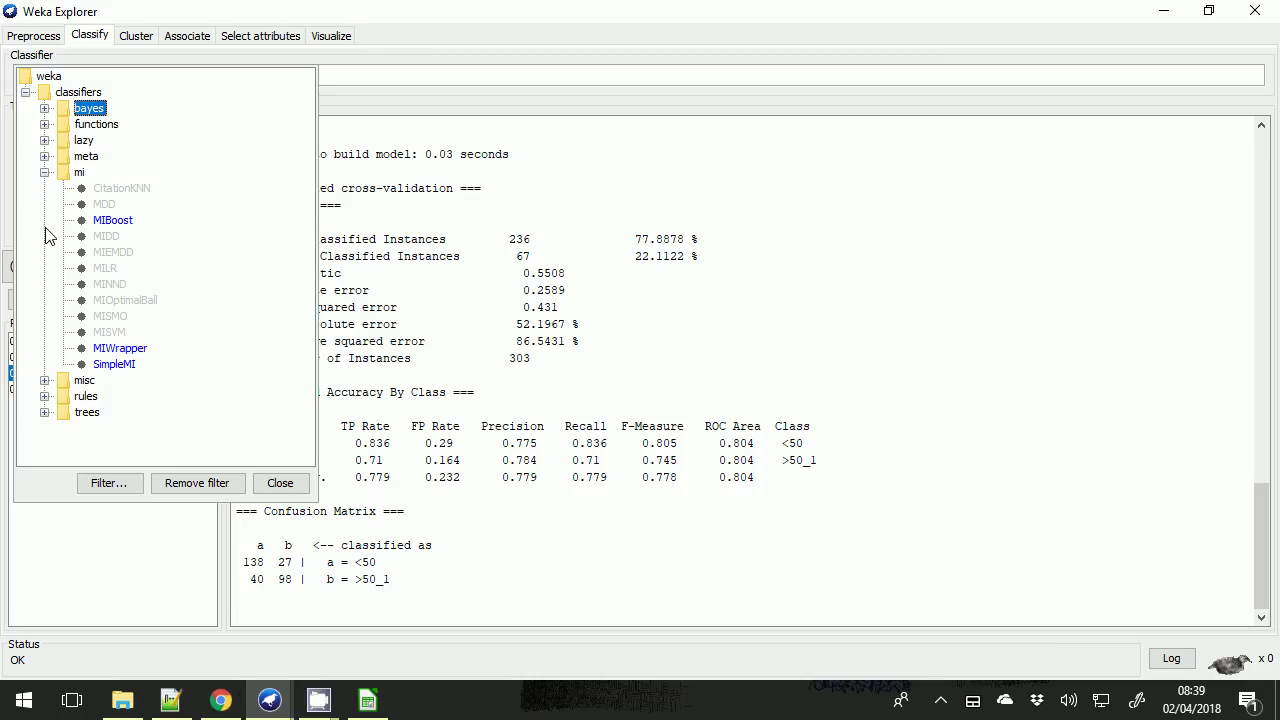
left_click(44, 380)
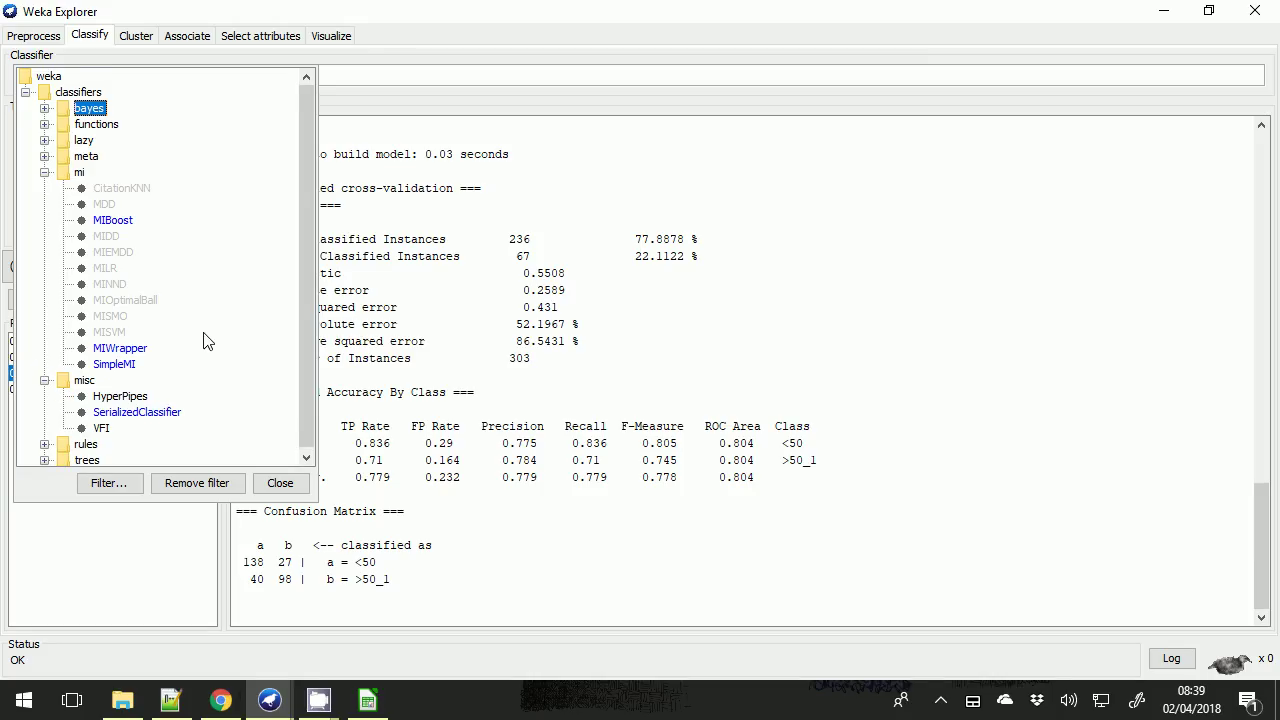
left_click(44, 124)
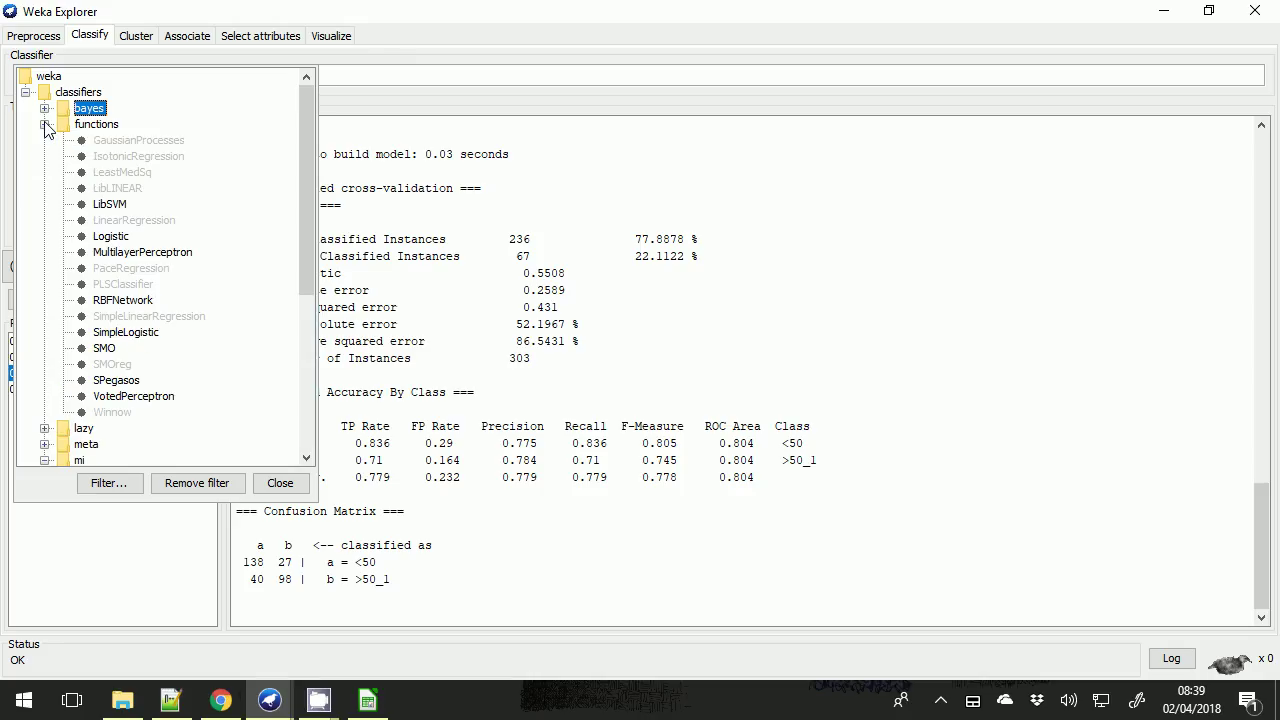
left_click(147, 258)
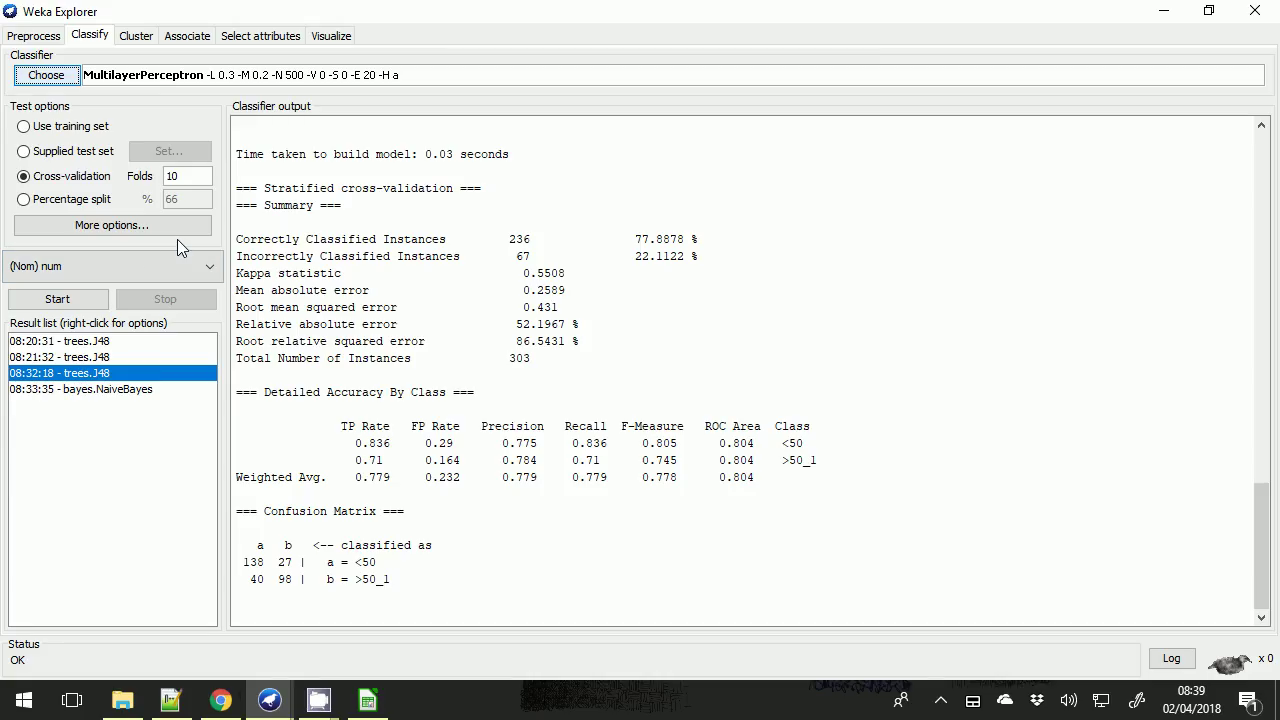
left_click(72, 294)
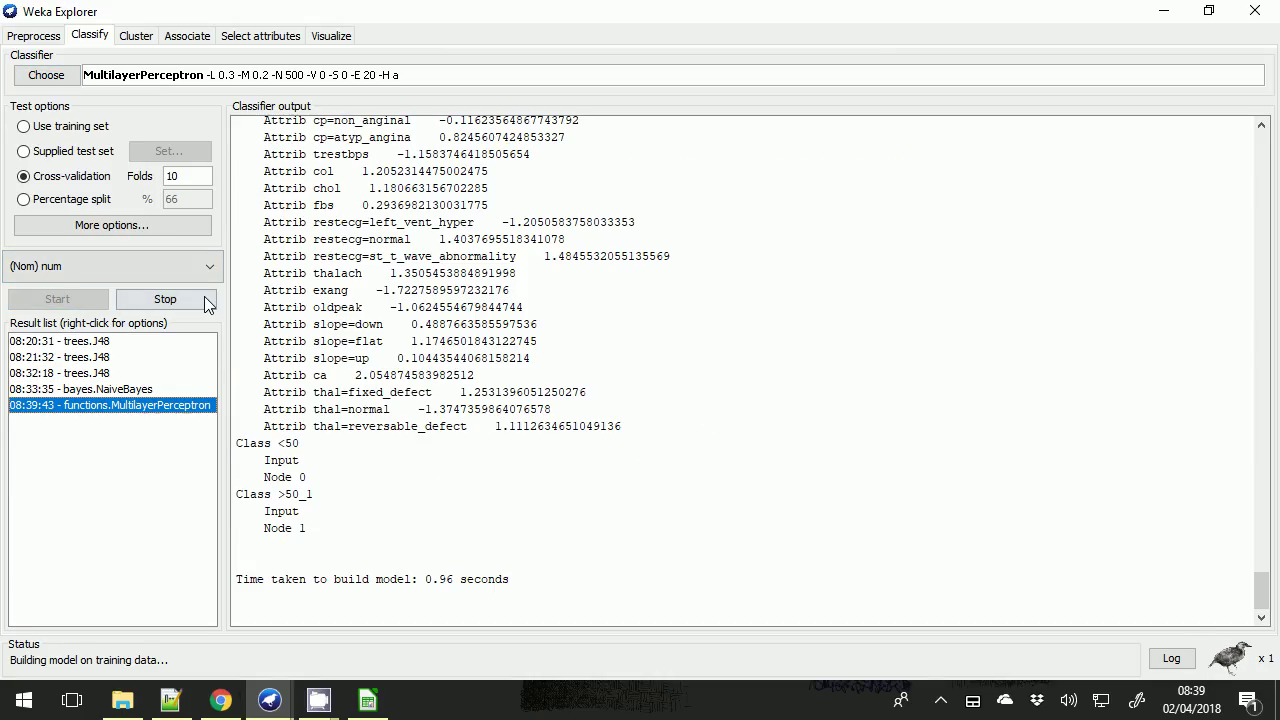
Look through the MultilayerPerceptron node weights and check the options available for its result entry.
scroll(510, 285, "up", 5)
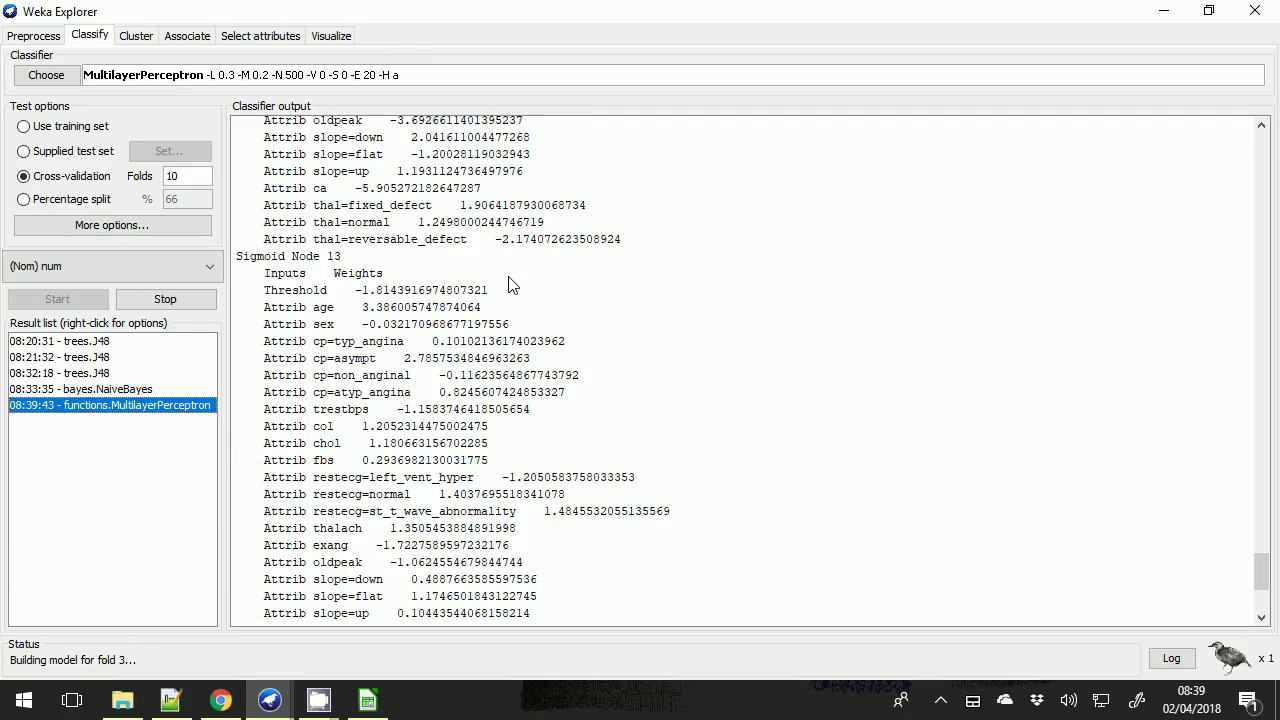
scroll(510, 285, "up", 15)
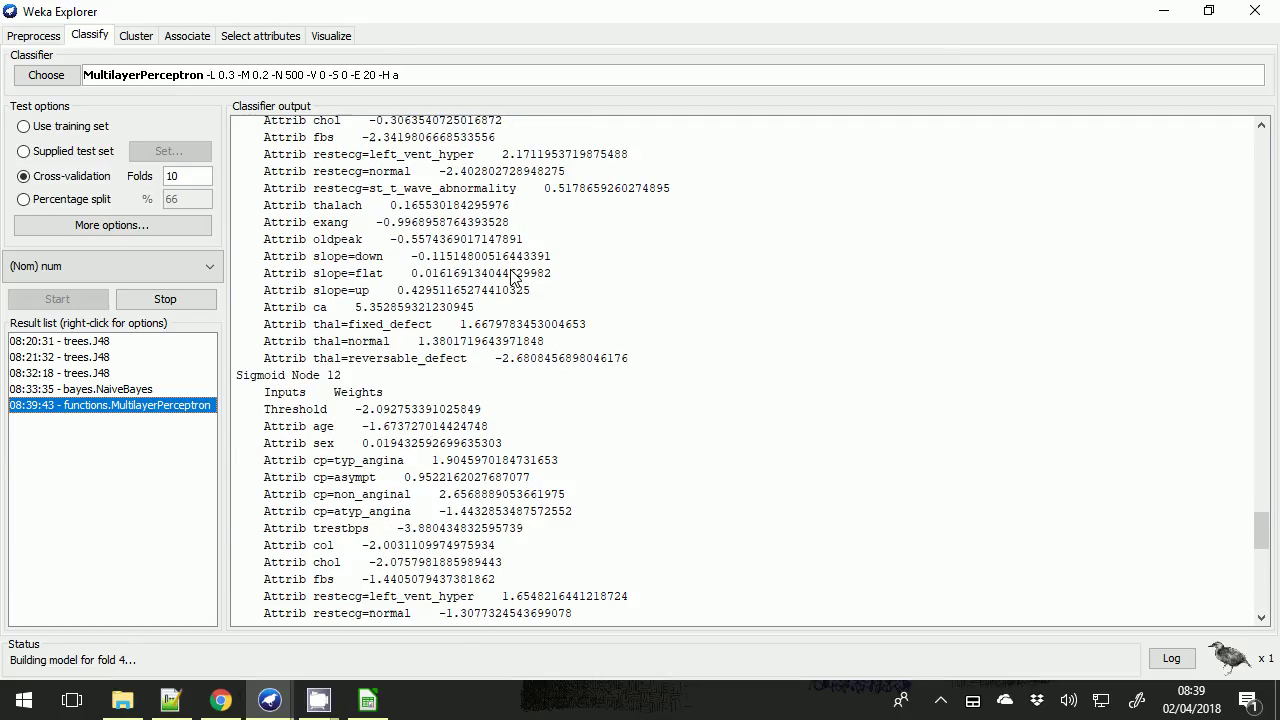
right_click(108, 406)
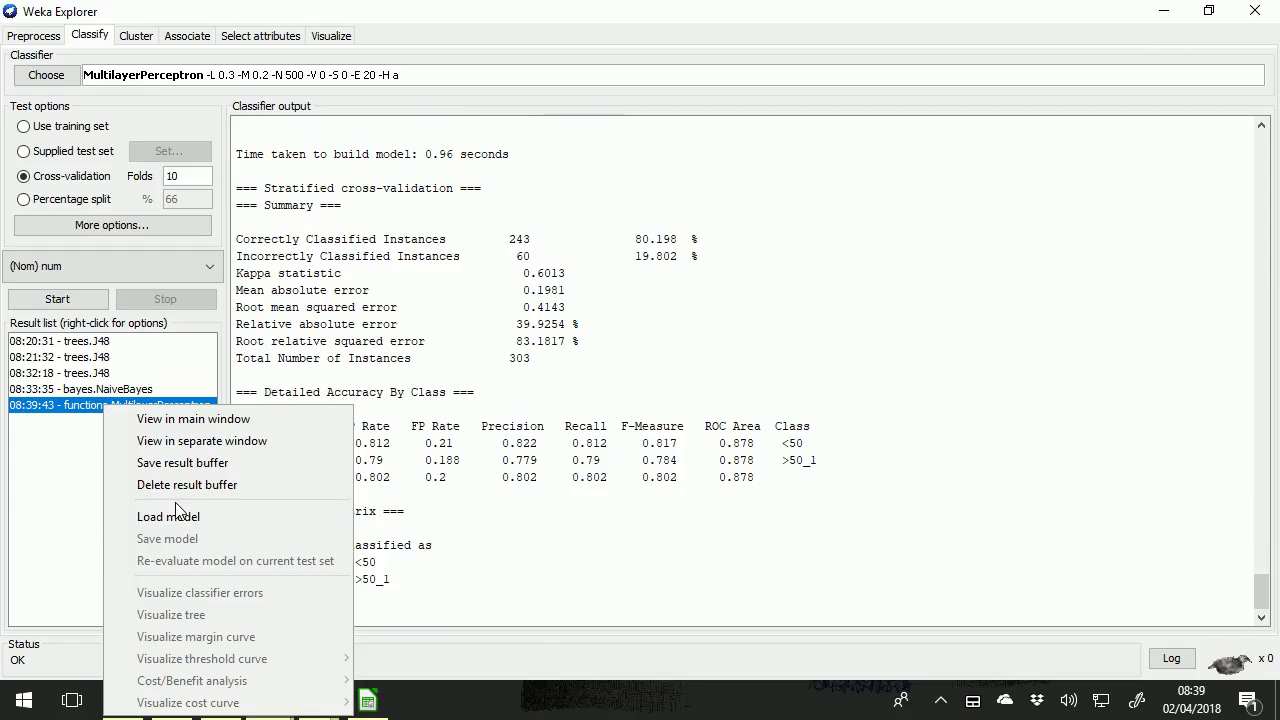
left_click(42, 530)
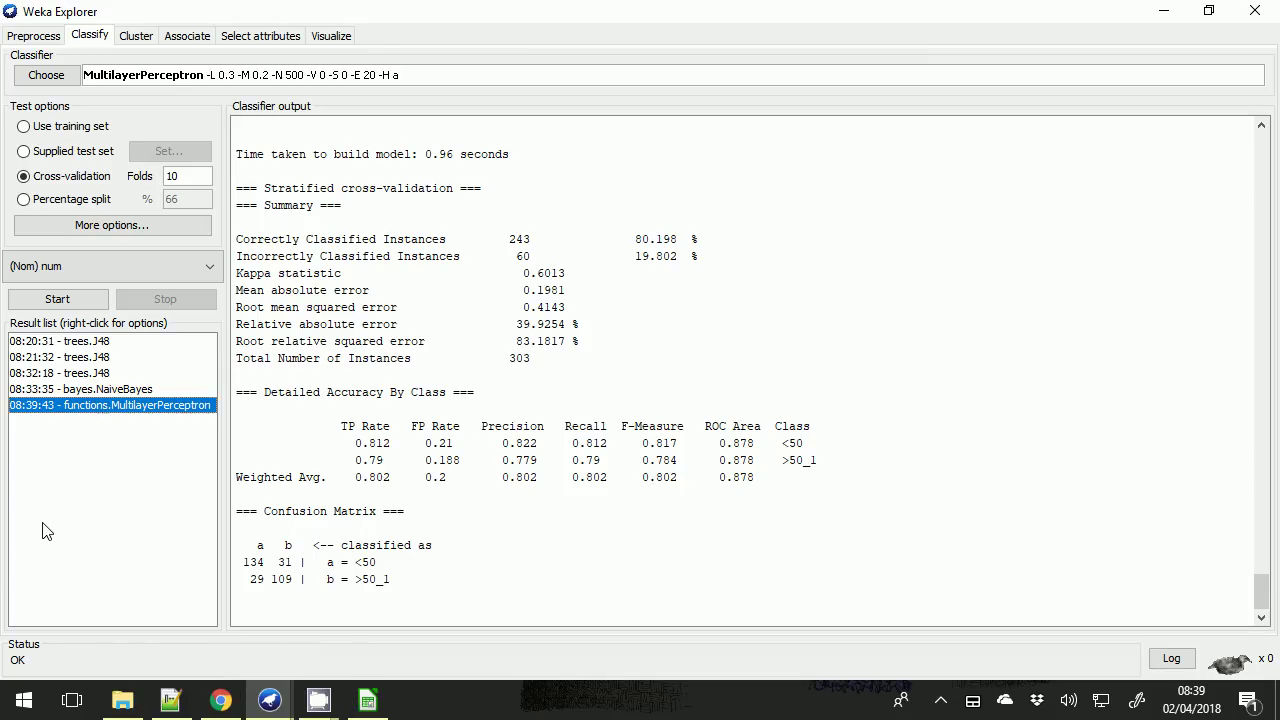
Look through the meta classifiers in the classifier list and close it without changing the selection.
left_click(70, 77)
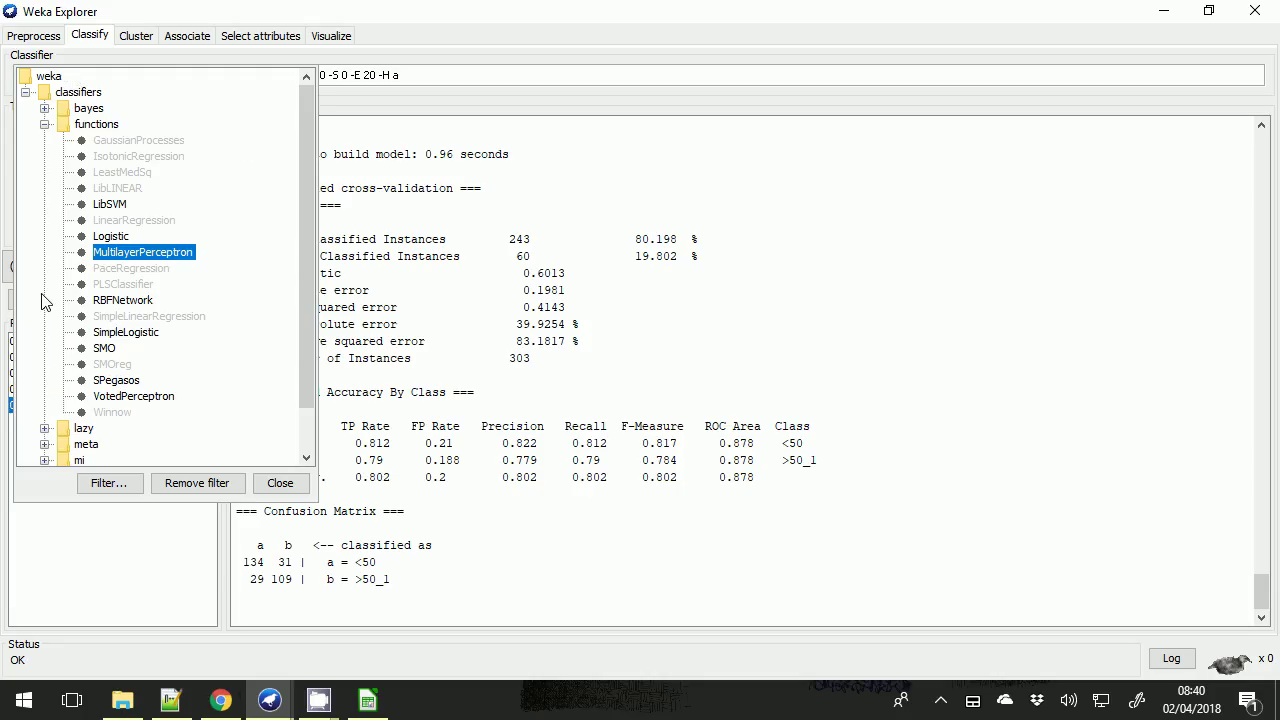
scroll(55, 312, "down", 1)
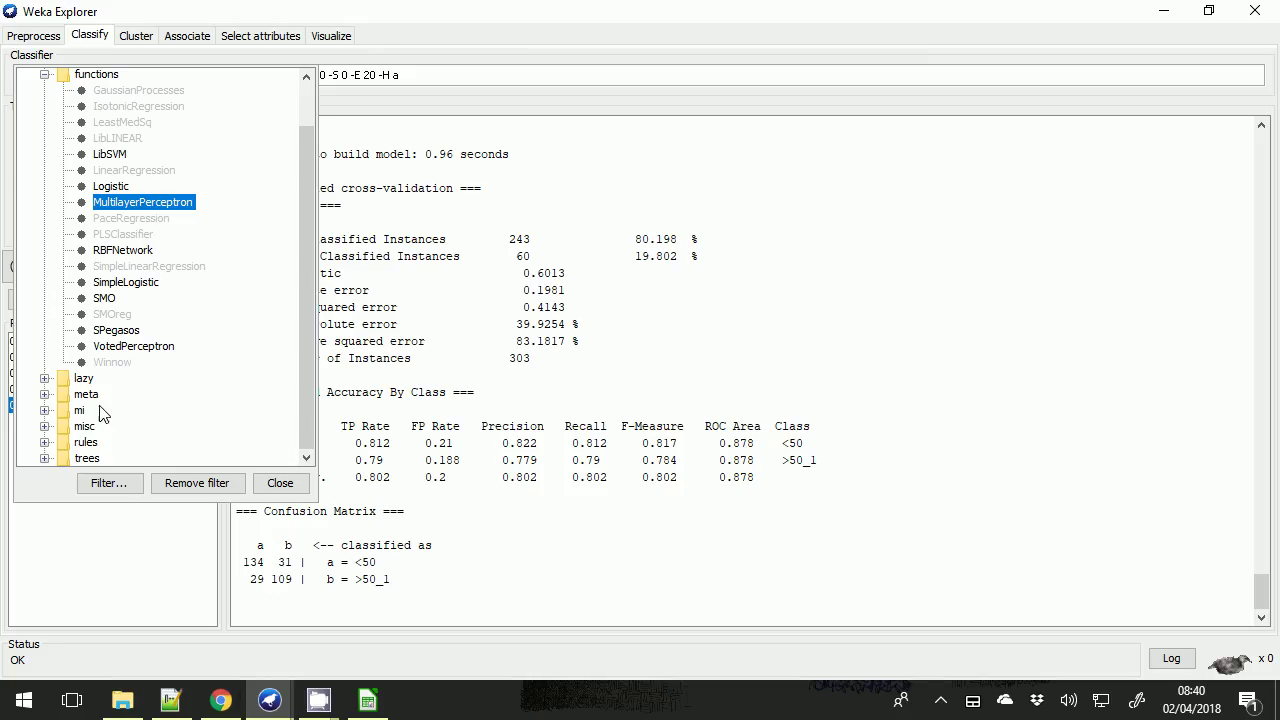
left_click(44, 394)
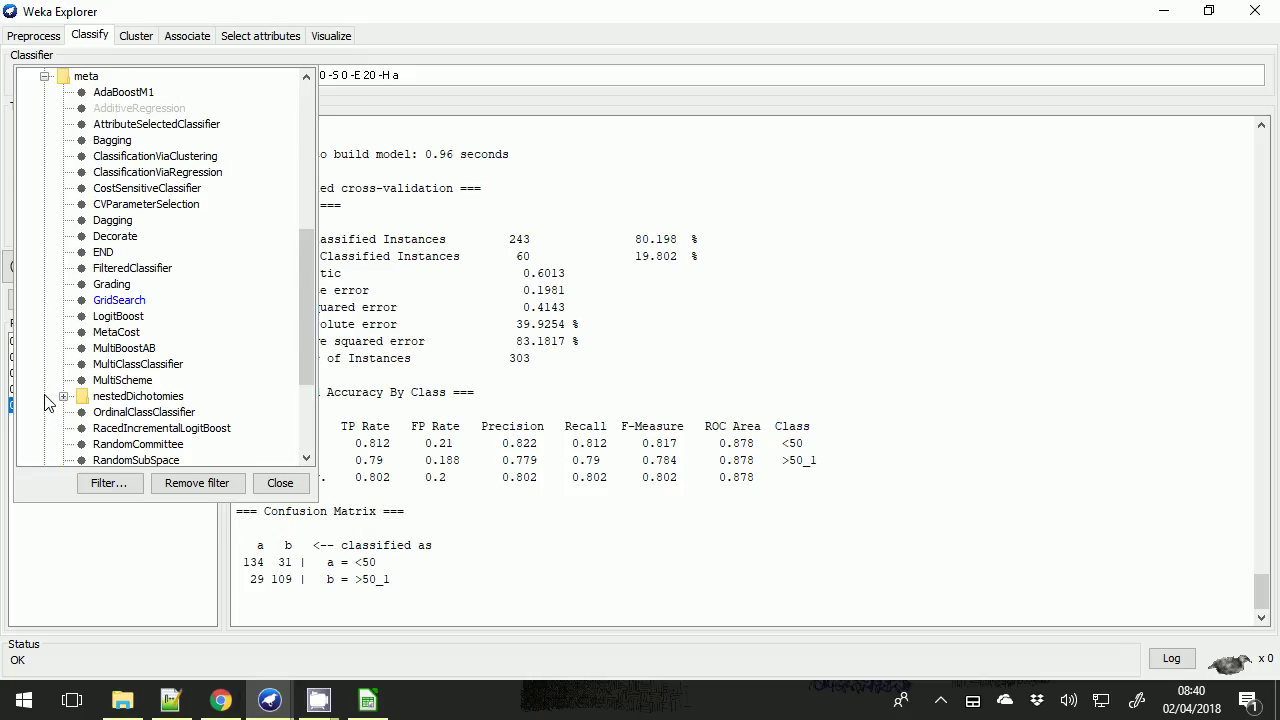
scroll(203, 357, "down", 2)
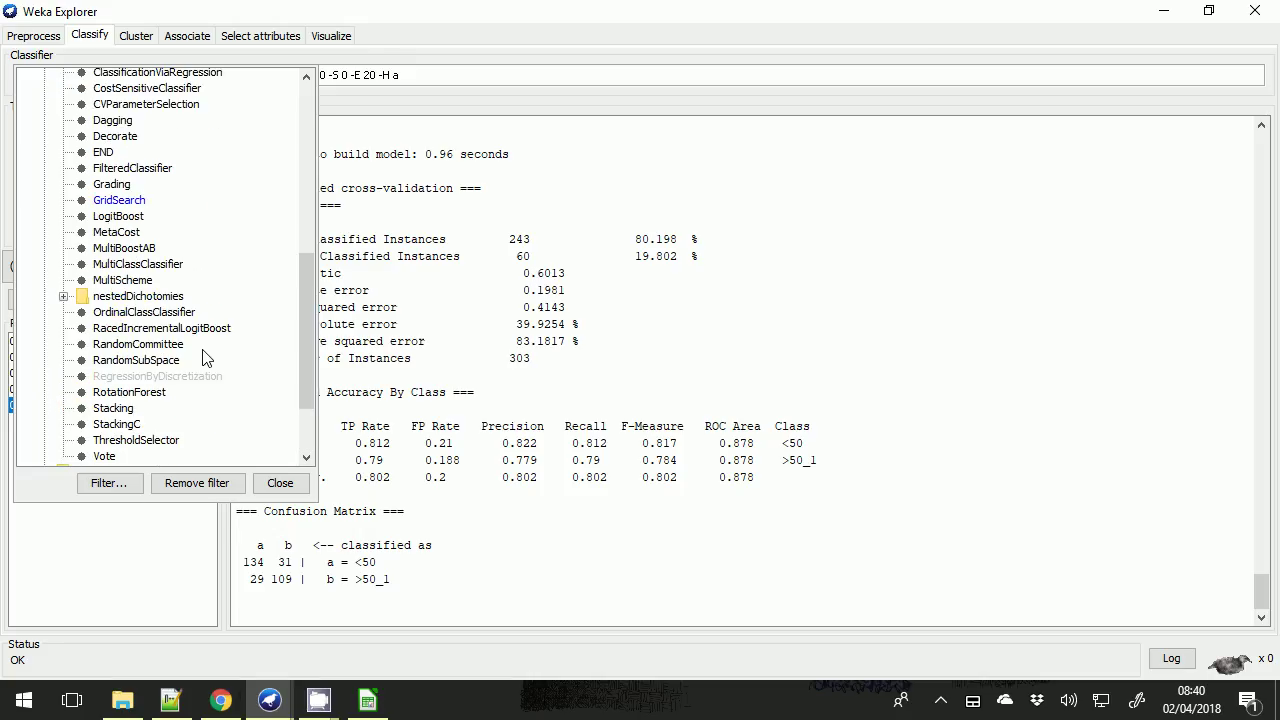
scroll(203, 357, "down", 1)
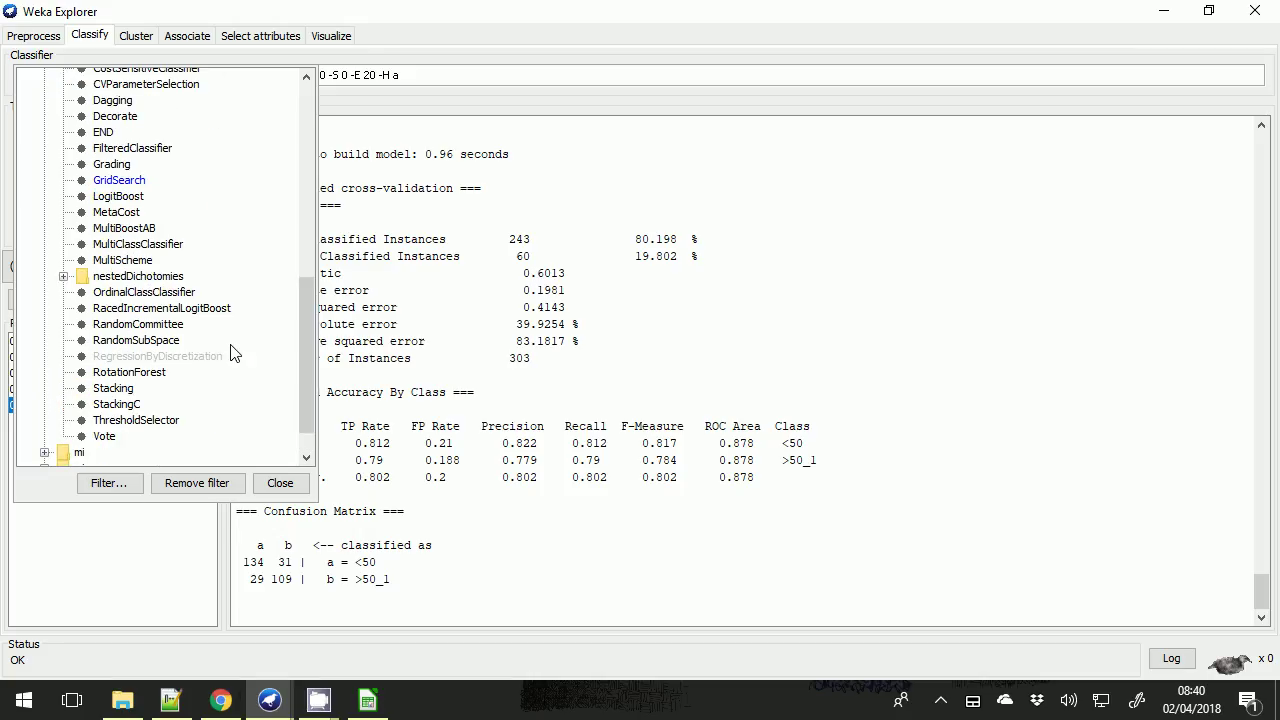
scroll(232, 352, "up", 3)
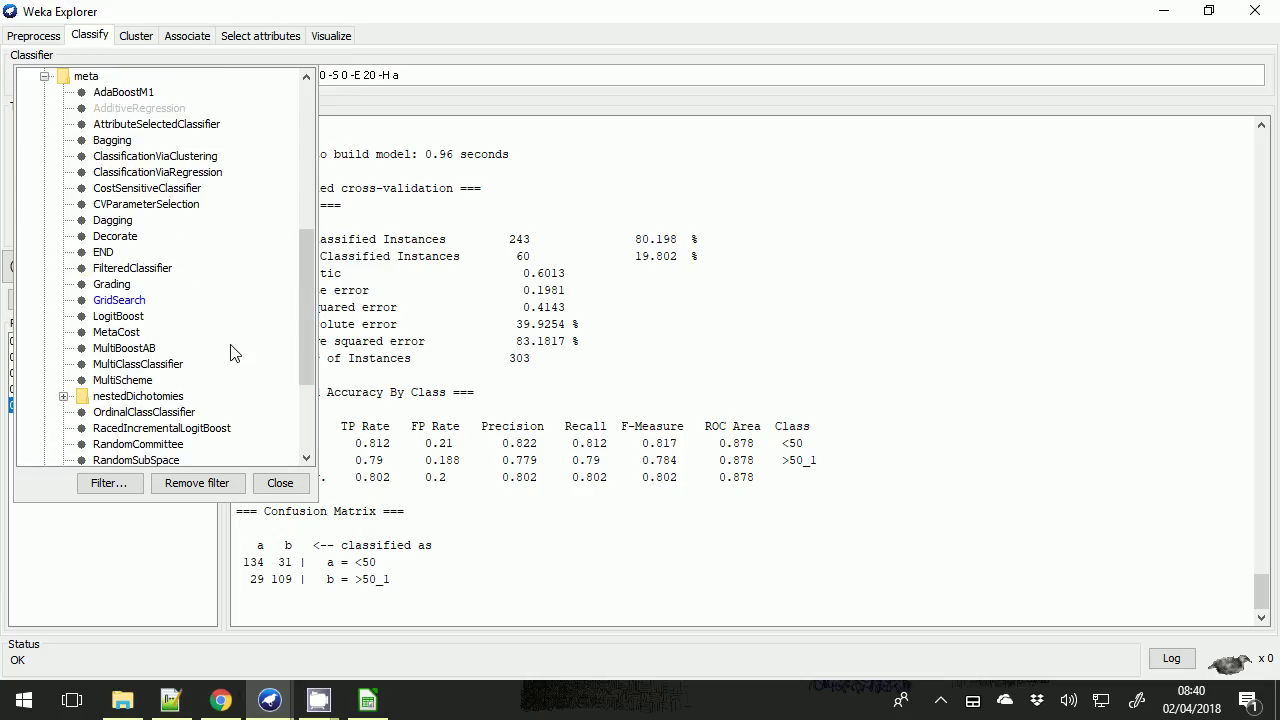
scroll(232, 352, "down", 1)
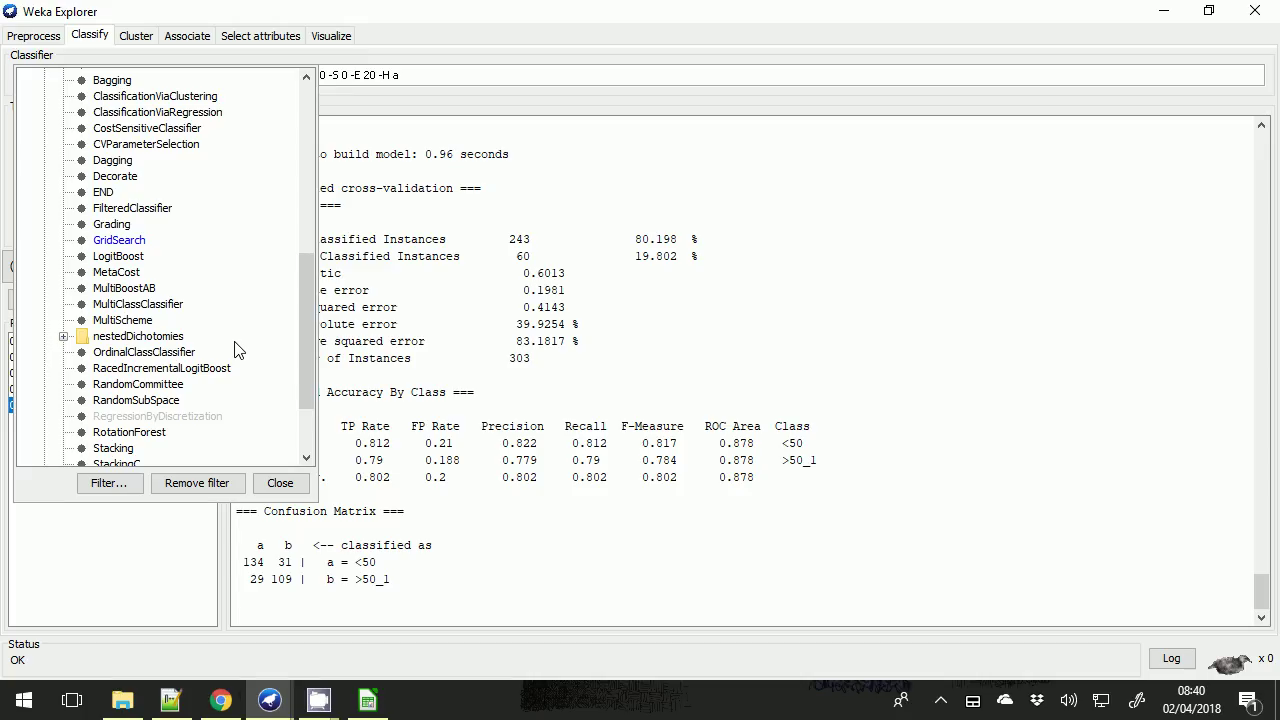
left_click(628, 201)
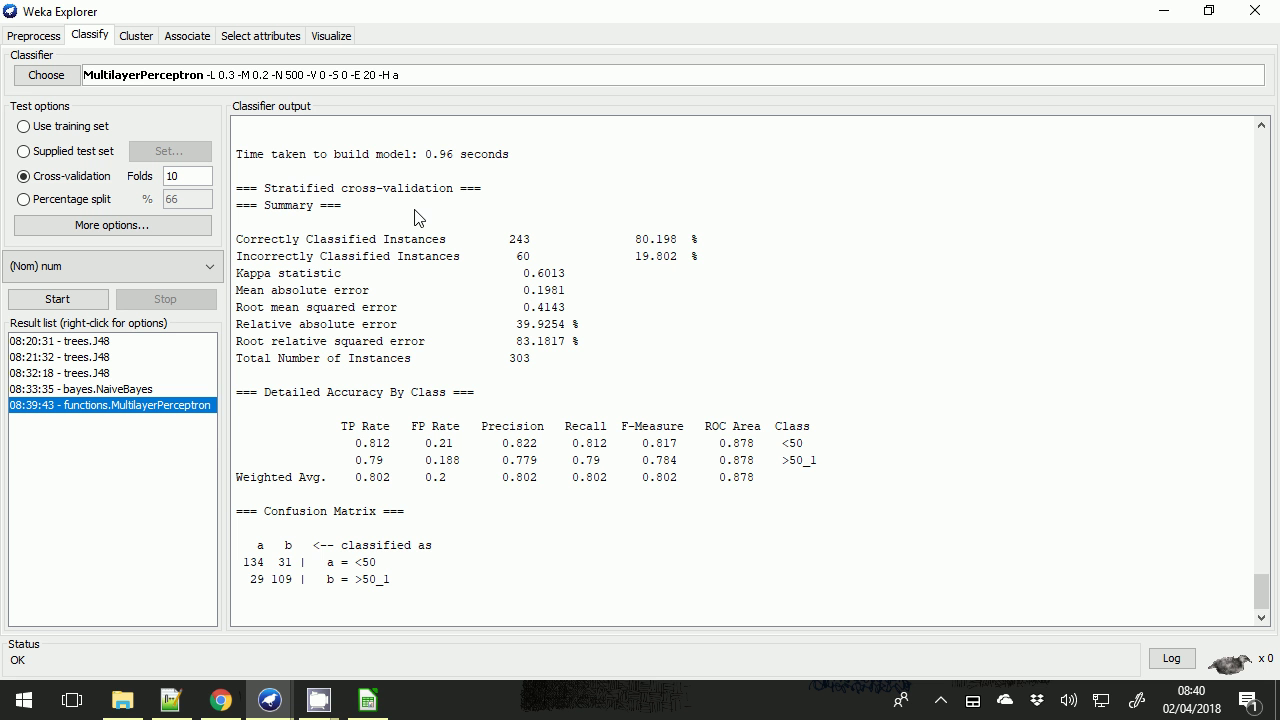
Review the MultilayerPerceptron output from the evaluation summary back up to its run information.
scroll(613, 287, "up", 8)
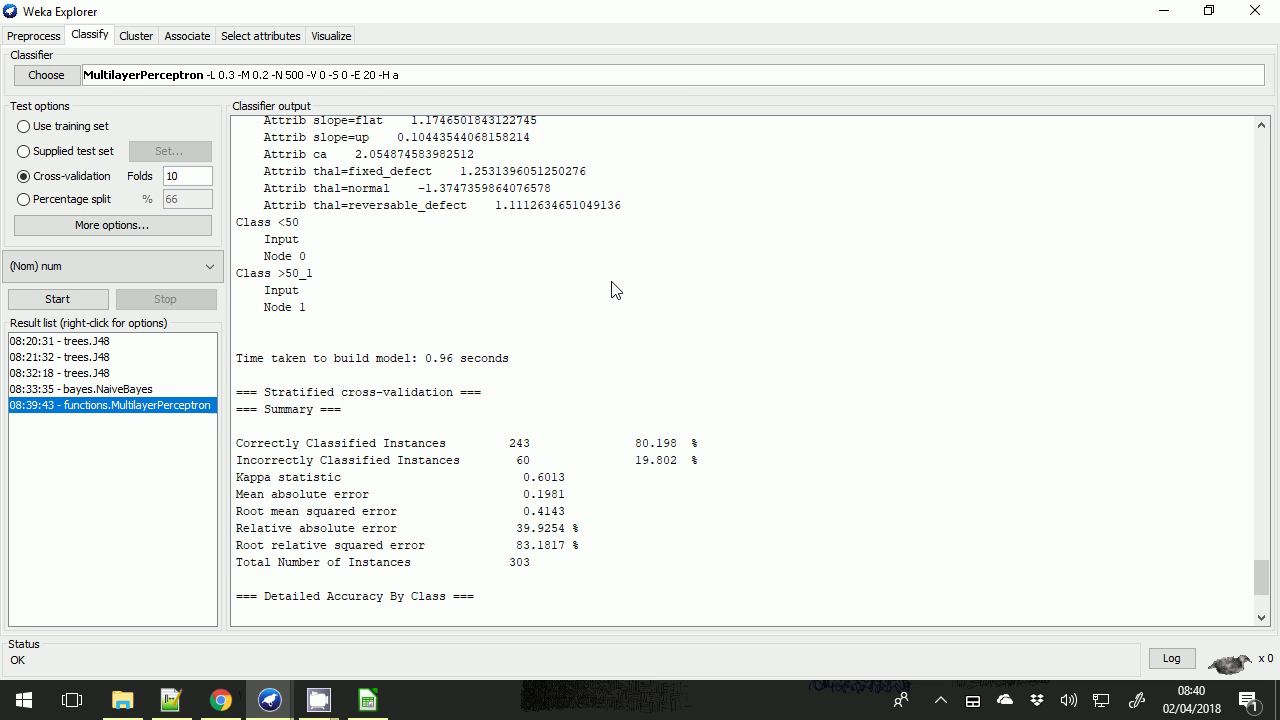
scroll(613, 287, "up", 15)
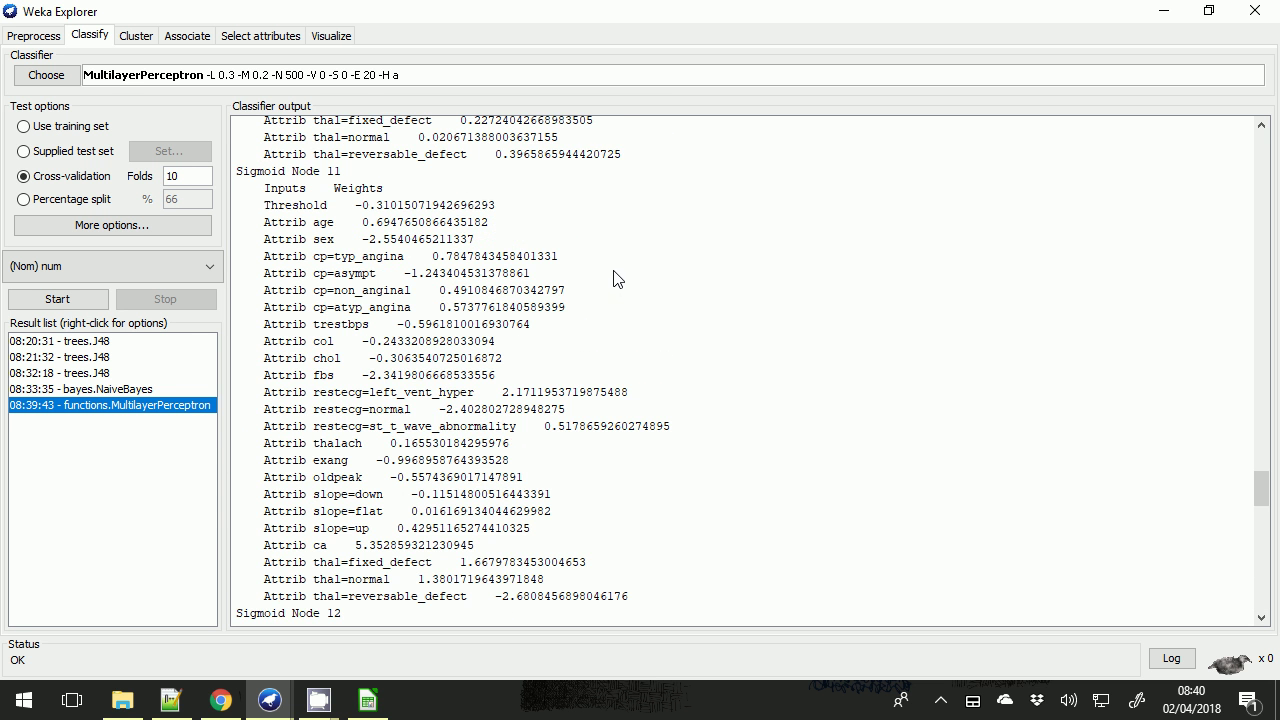
left_click_drag(1261, 487, 1238, 132)
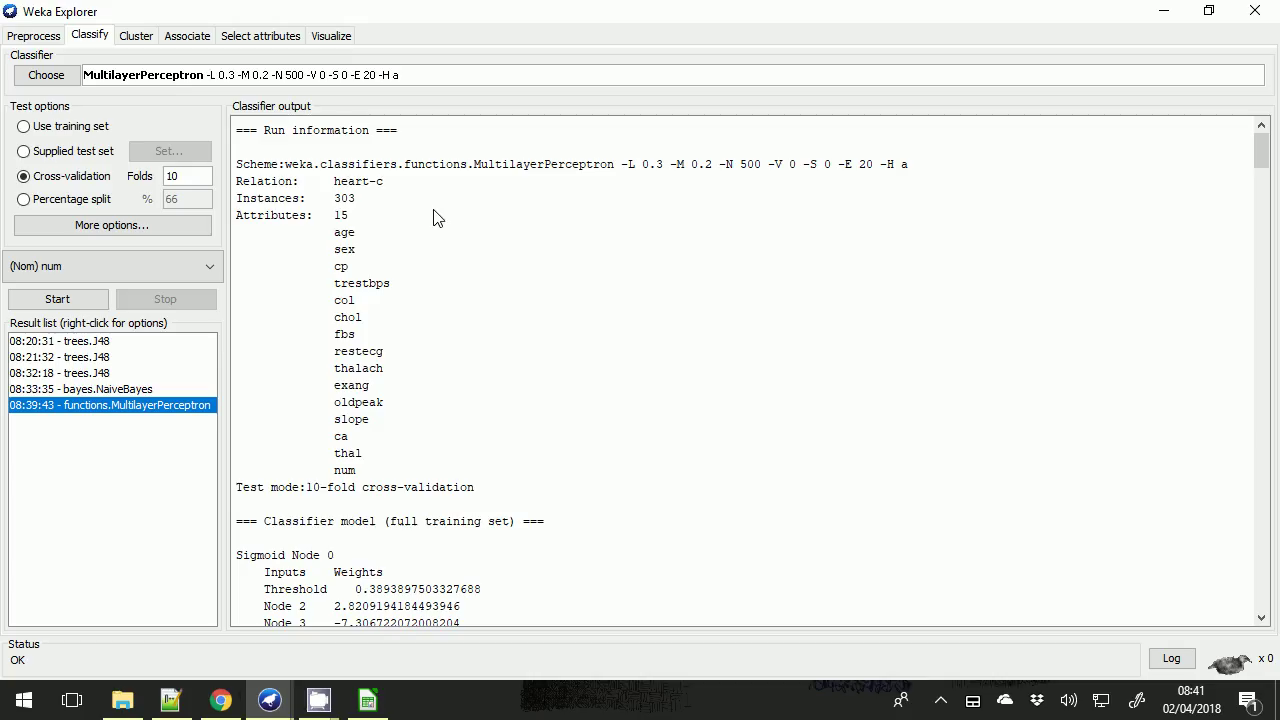
left_click(319, 700)
left_click(238, 617)
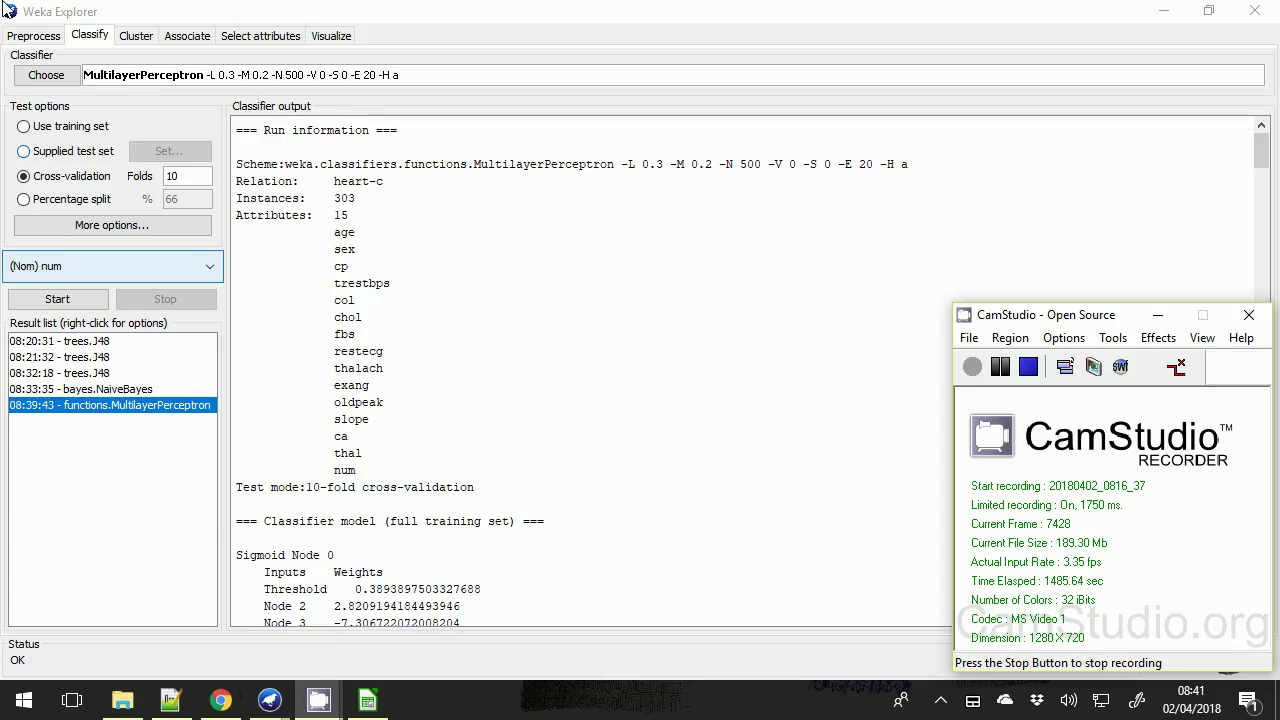
View the clustering settings, return to the preprocessing view, and switch to the weka folder in File Explorer.
left_click(138, 36)
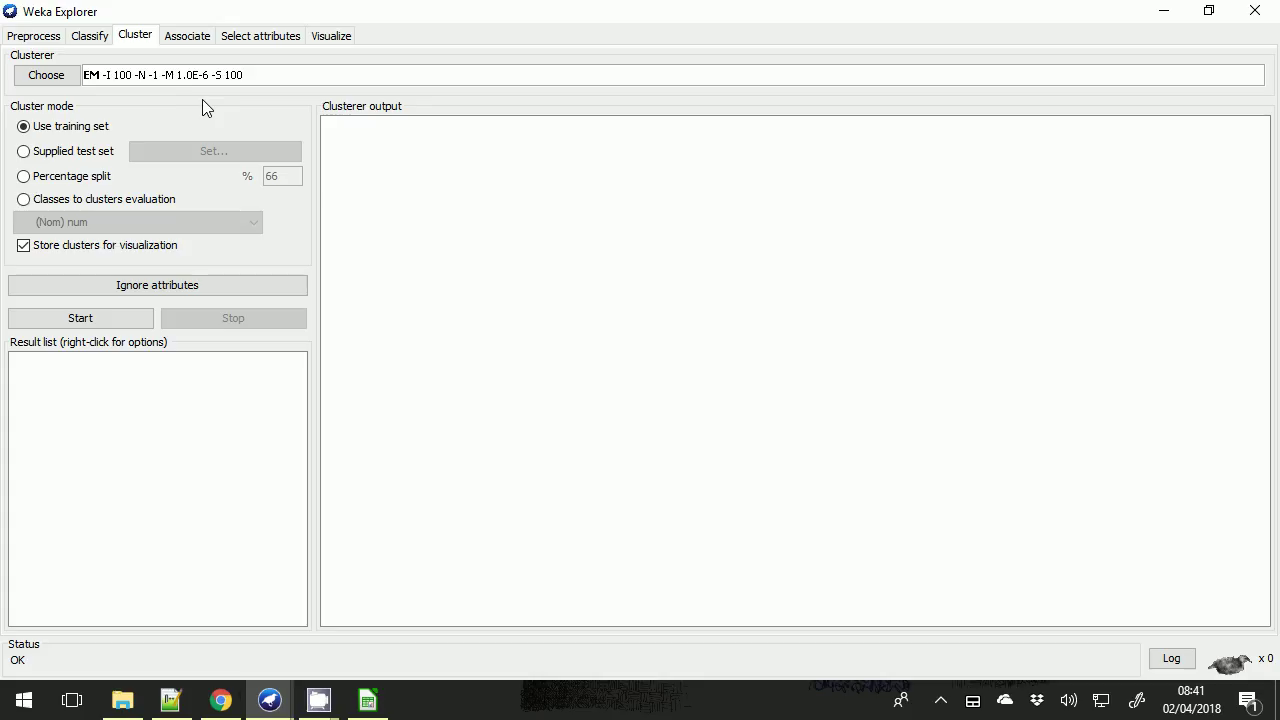
left_click(55, 37)
left_click(140, 701)
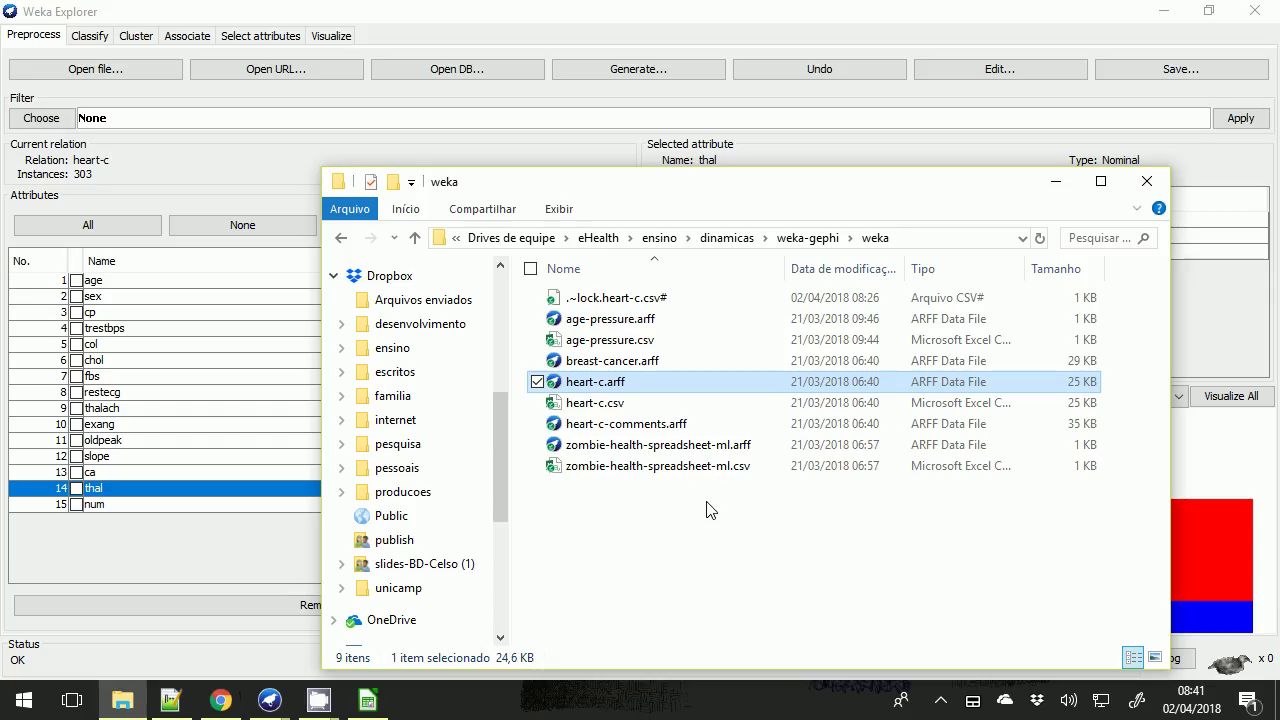
Load the age-pressure.arff dataset from the weka folder and show the statistics of its pressure attribute.
left_click(75, 69)
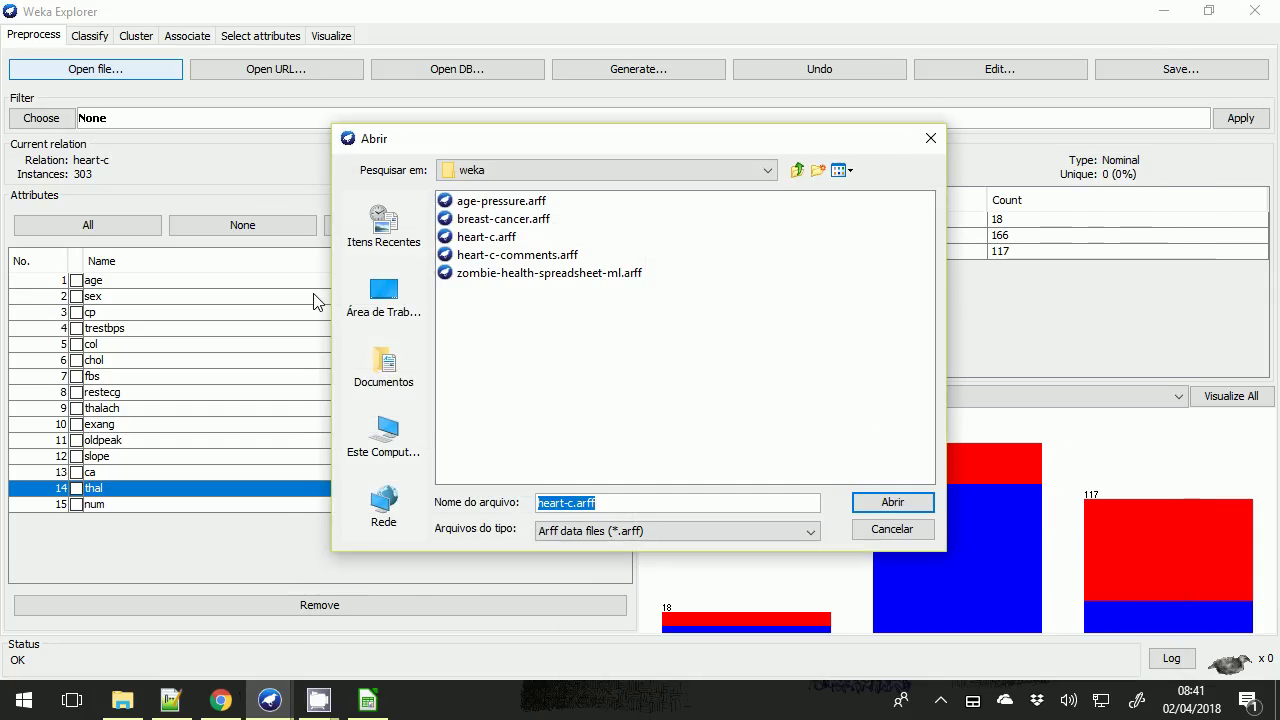
double_click(490, 200)
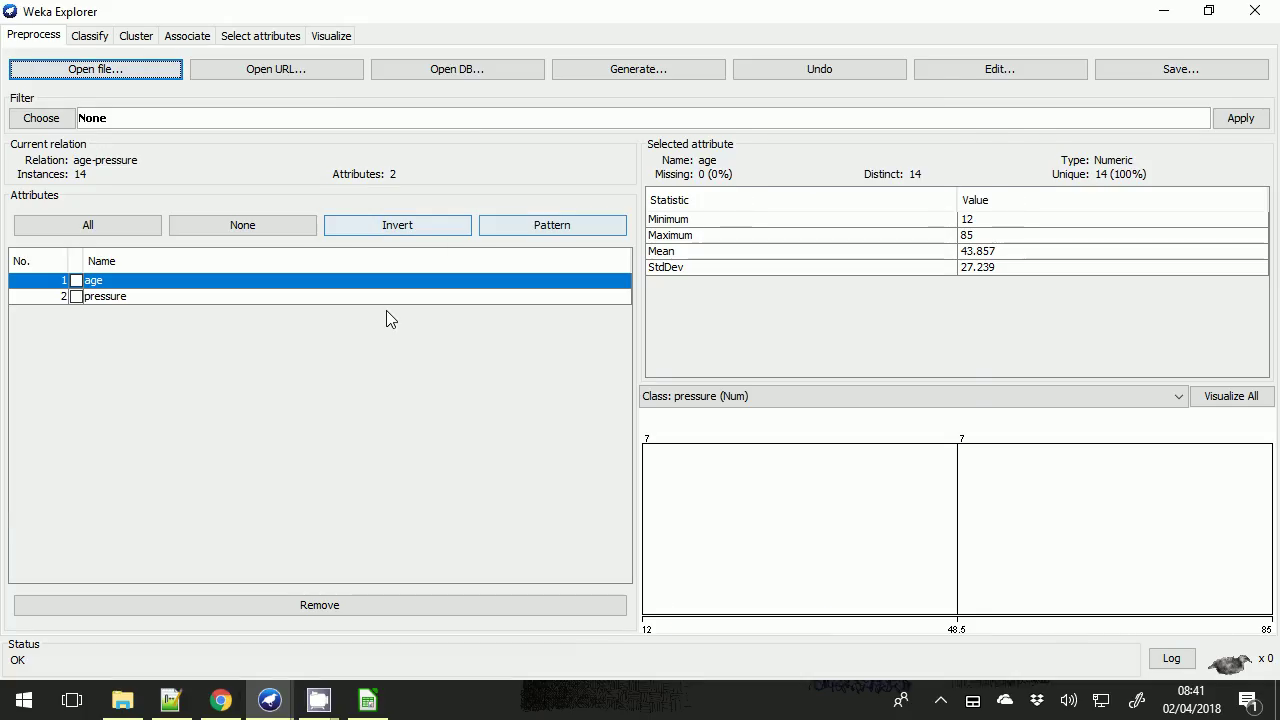
left_click(100, 298)
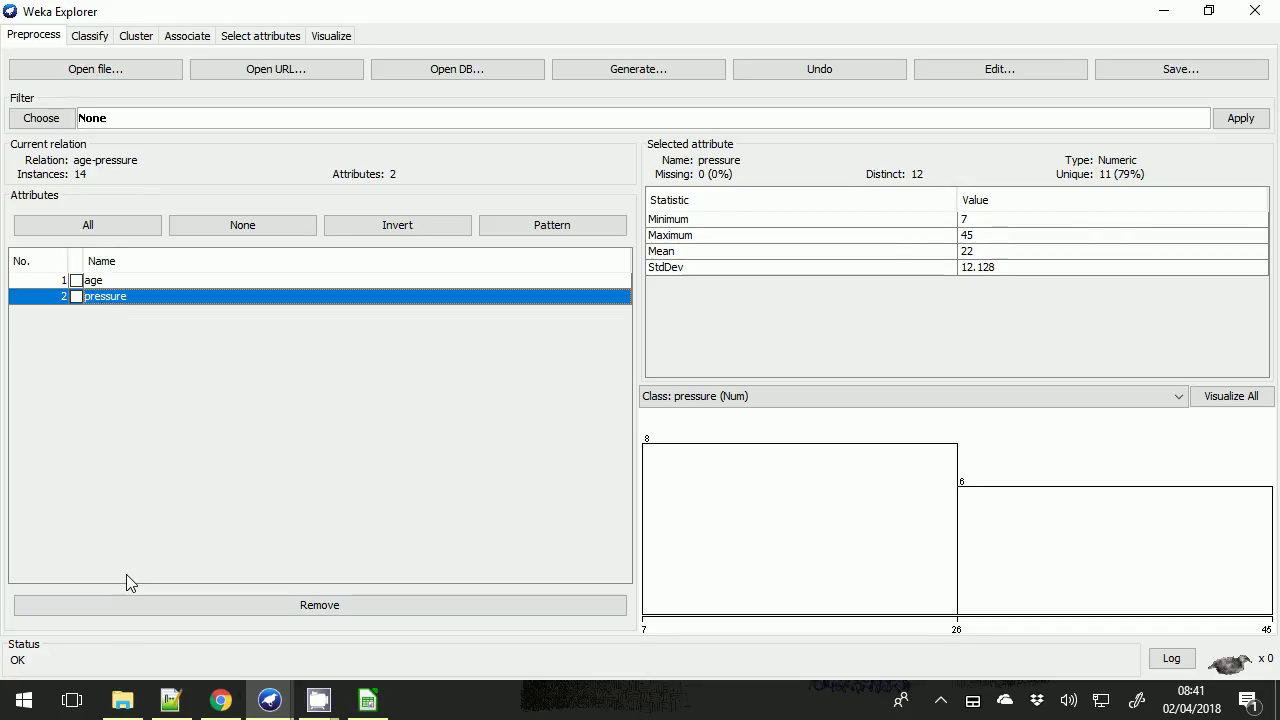
Switch to File Explorer and open age-pressure.csv in LibreOffice Calc, importing it as comma-separated text.
left_click(122, 700)
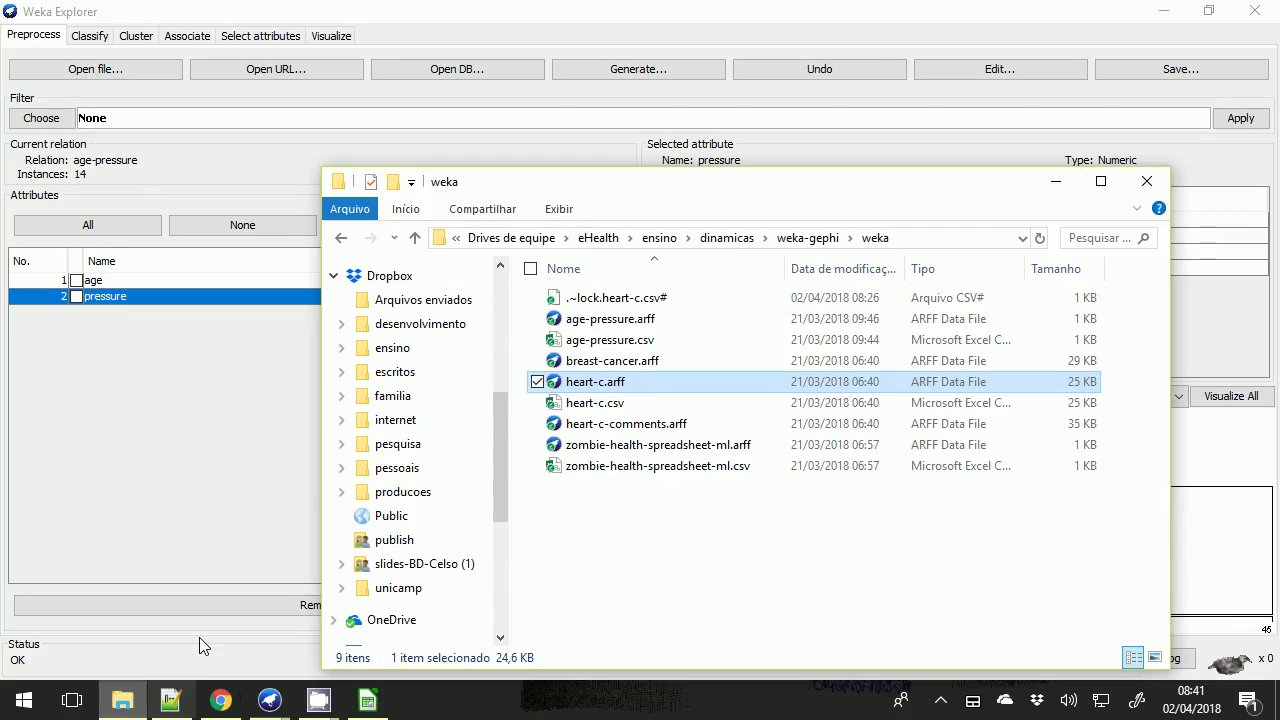
left_click(616, 322)
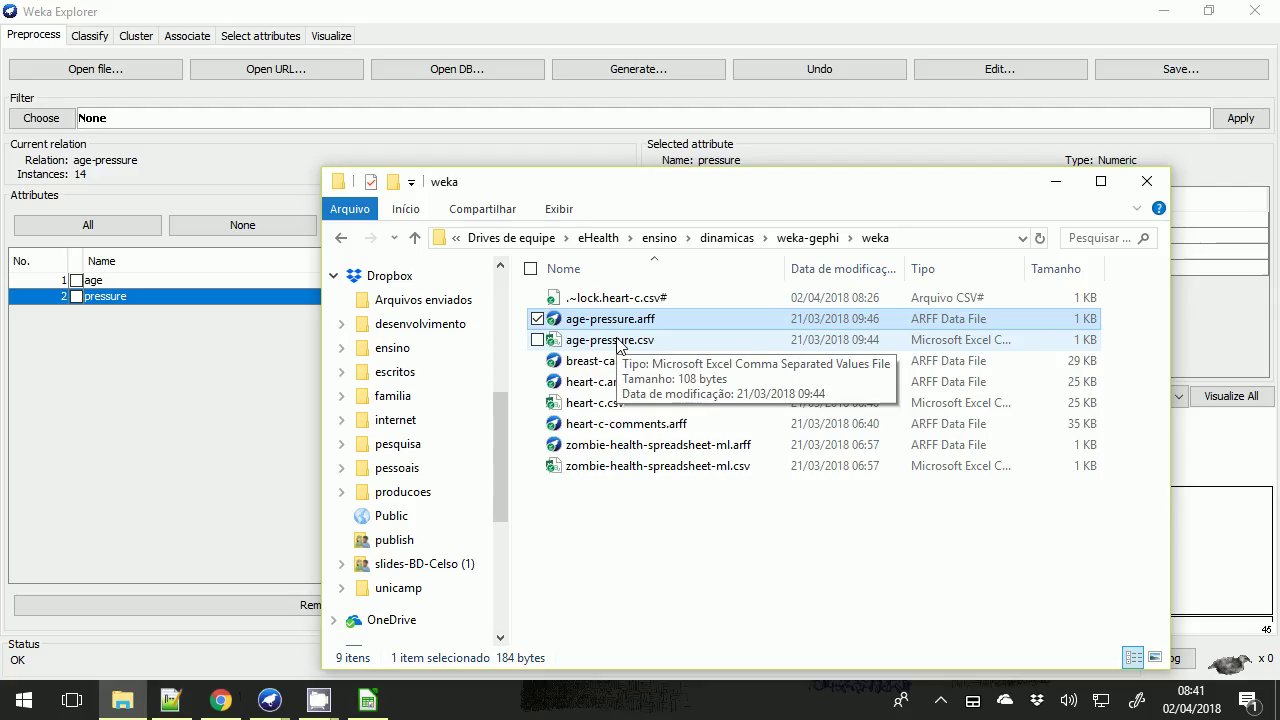
right_click(618, 345)
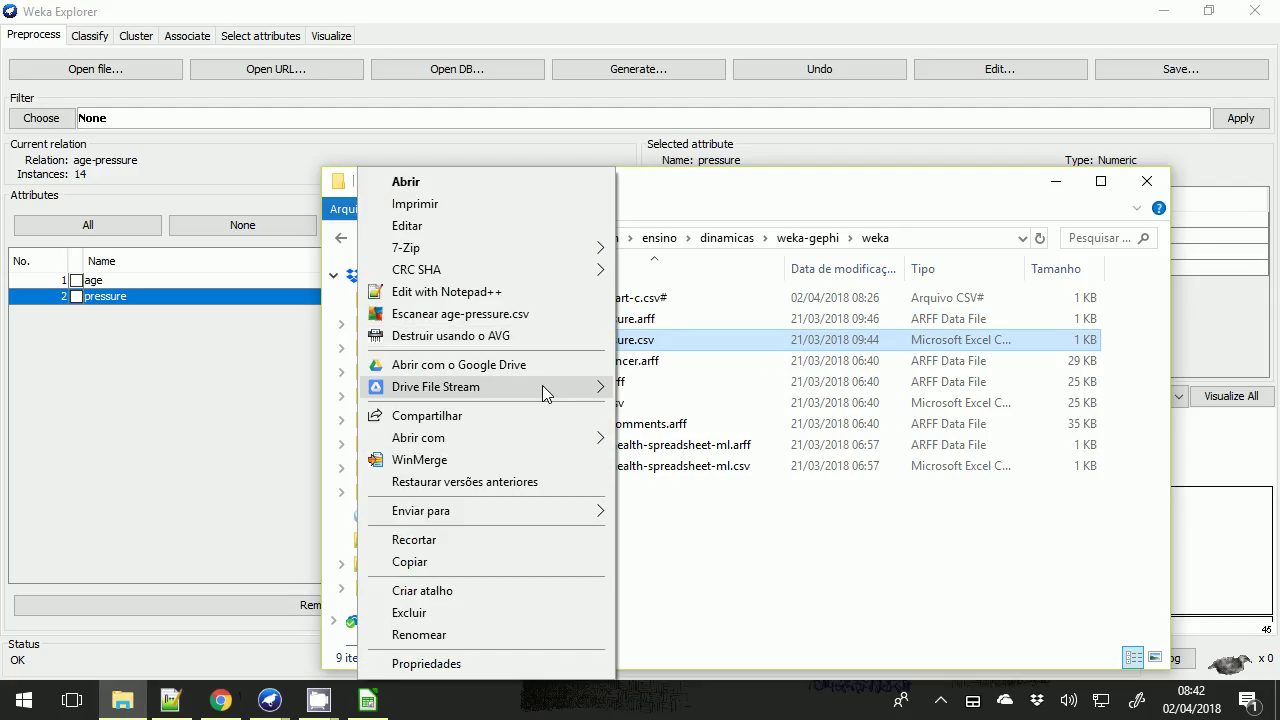
mouse_move(534, 437)
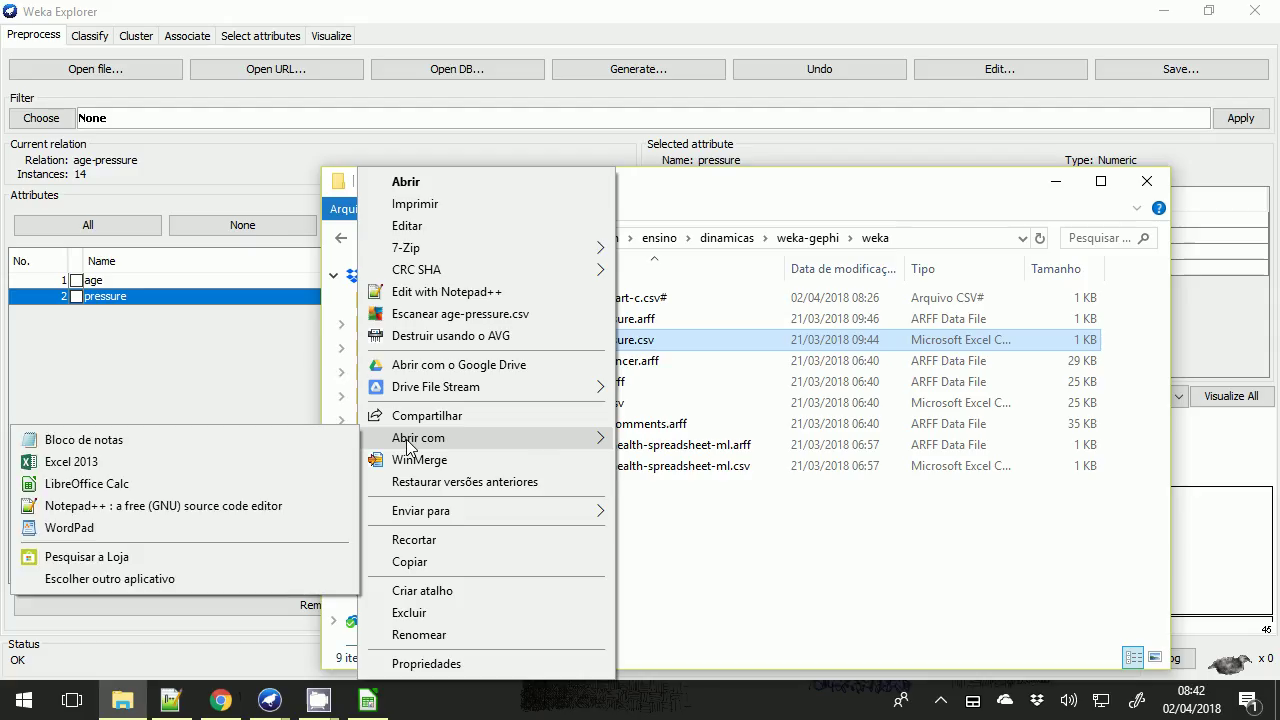
left_click(187, 484)
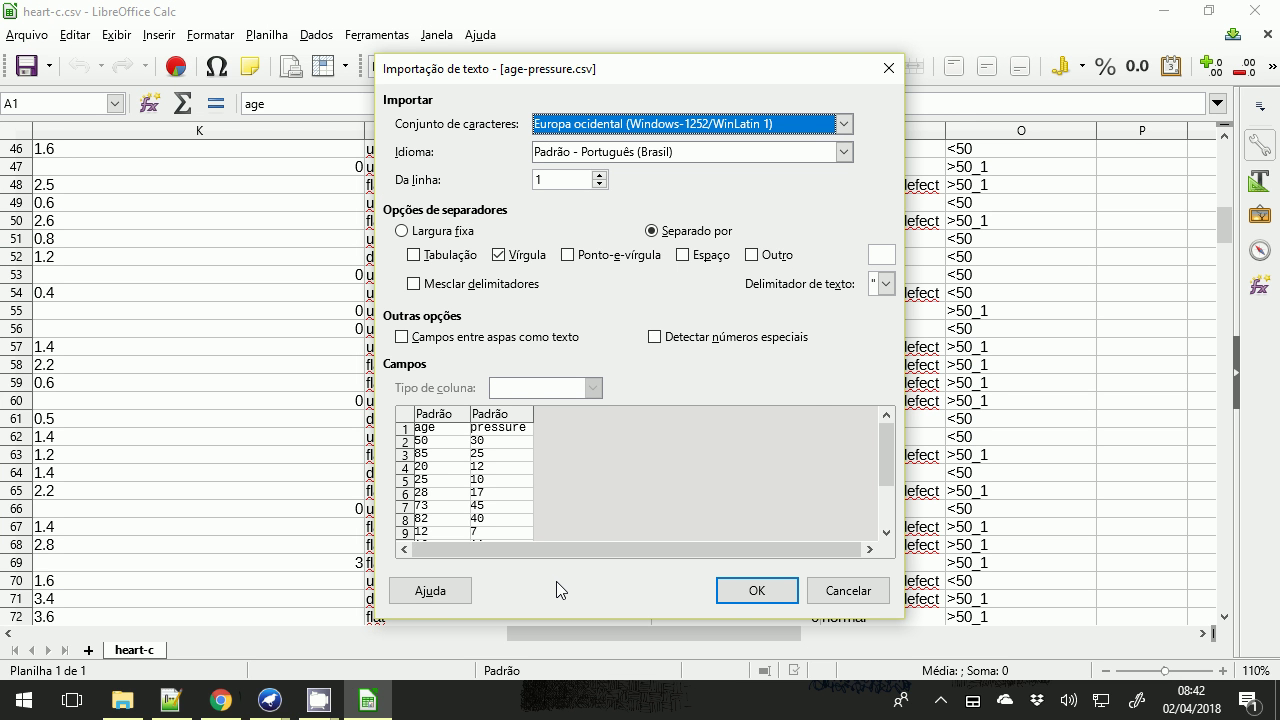
left_click(757, 591)
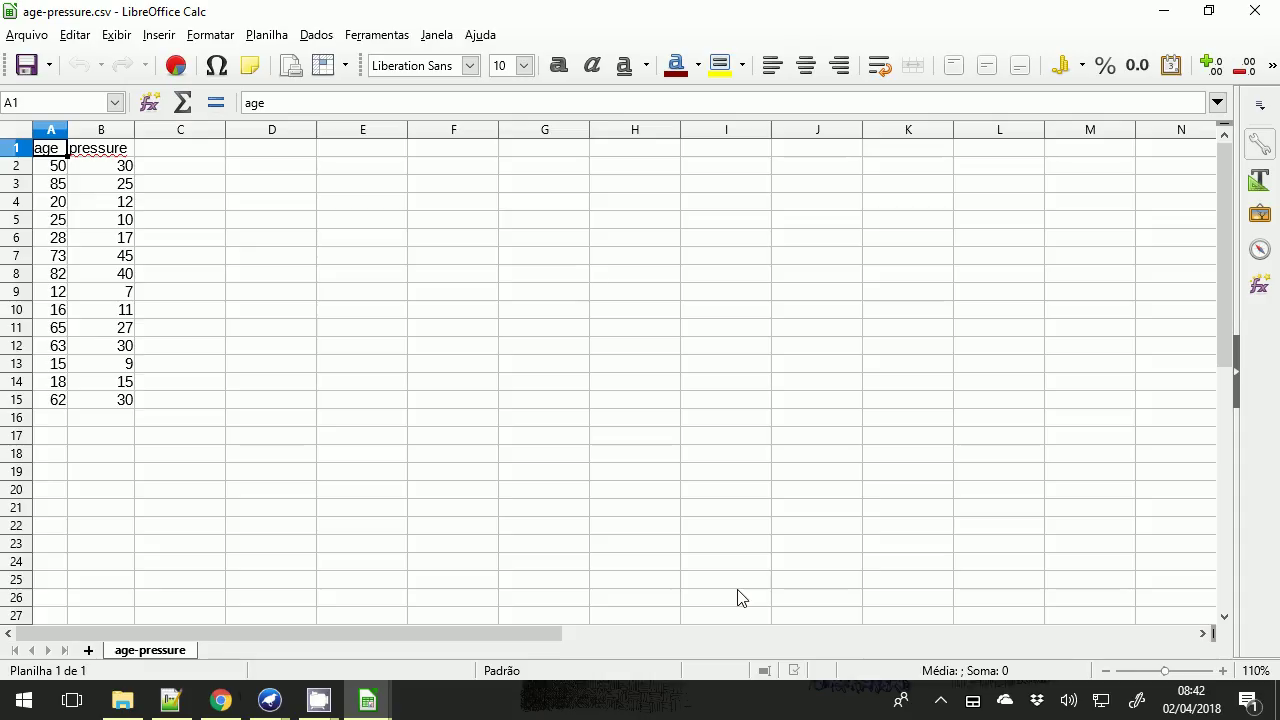
Look over the age values in rows 2 to 15 of the spreadsheet and switch back to Weka Explorer.
left_click_drag(60, 168, 54, 400)
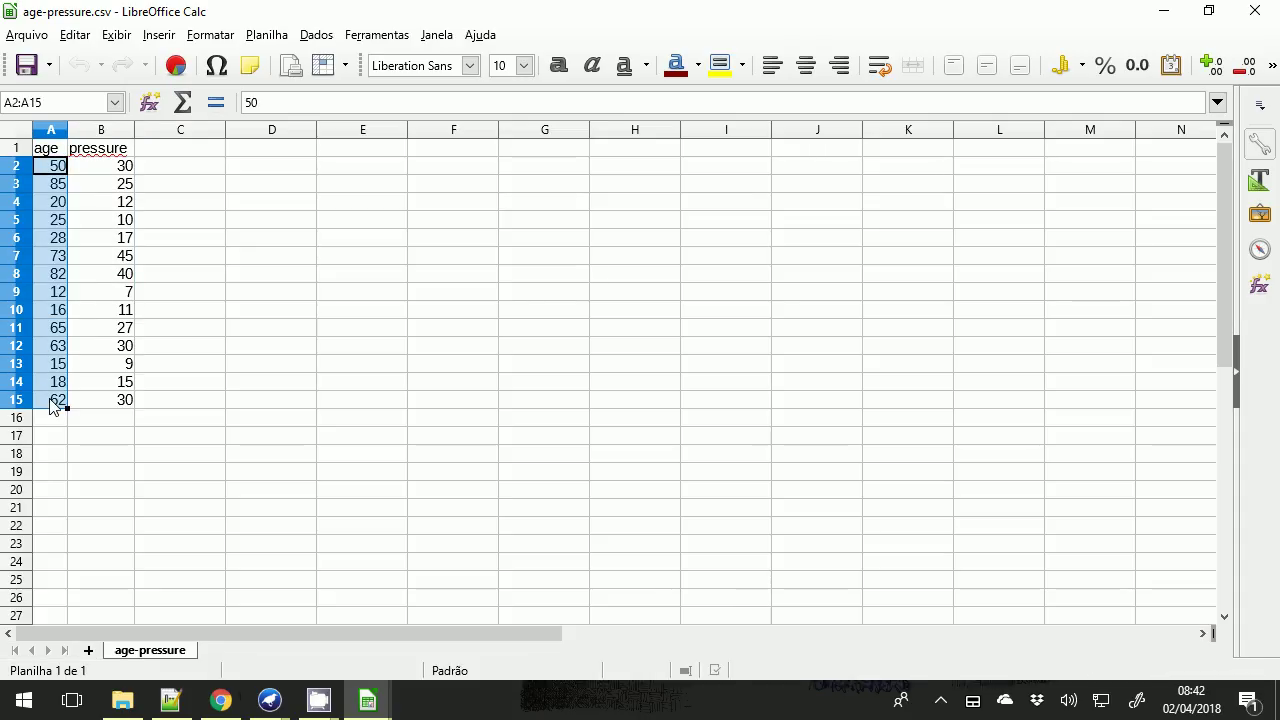
left_click(42, 186)
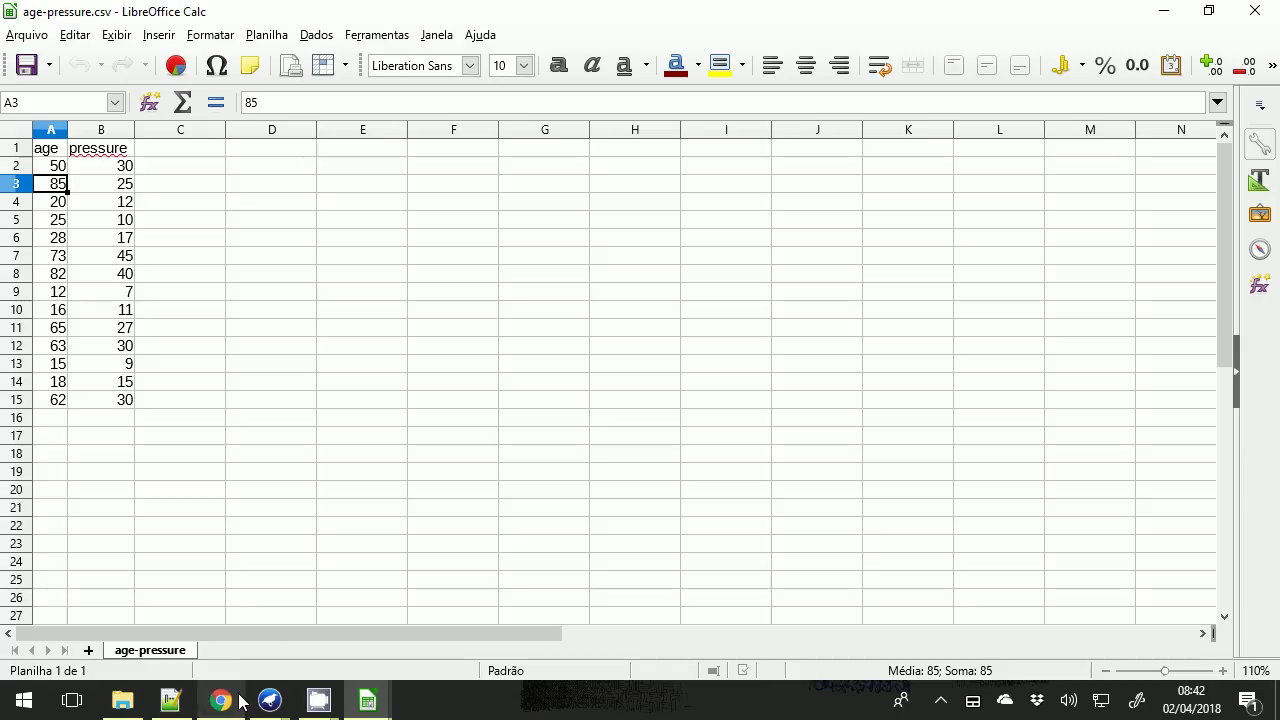
mouse_move(270, 700)
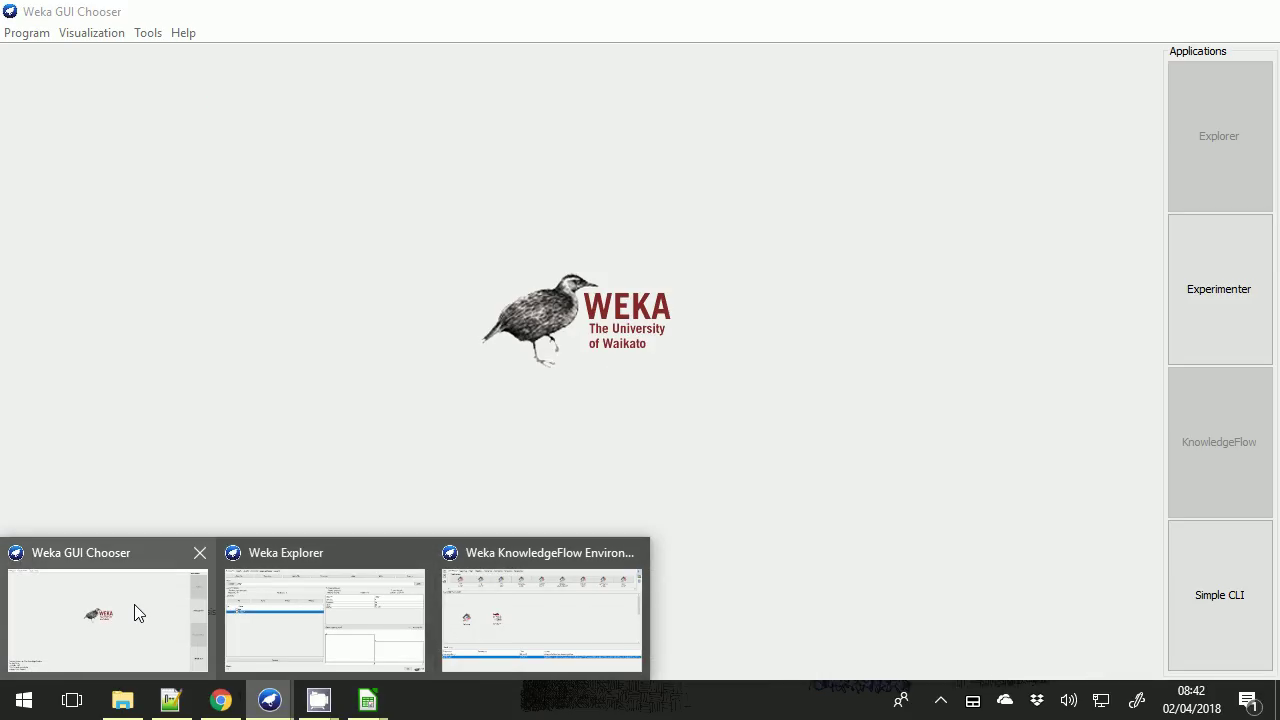
left_click(135, 612)
left_click(308, 622)
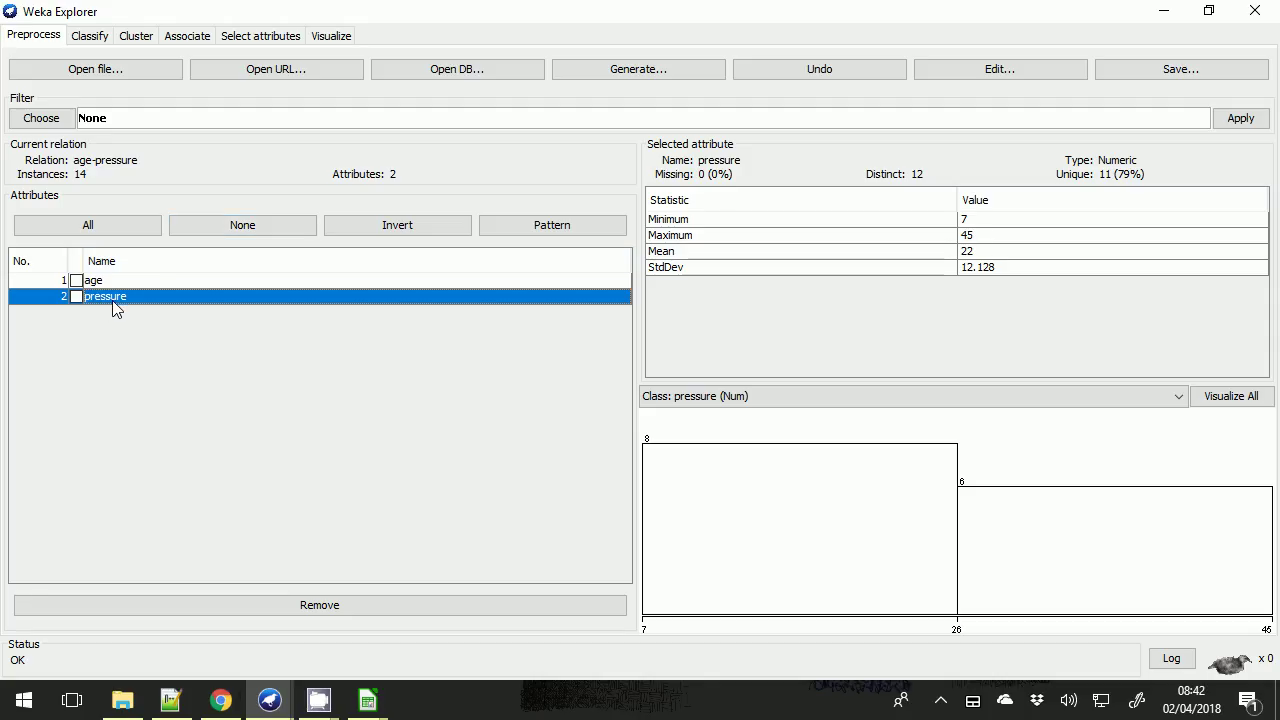
left_click(305, 700)
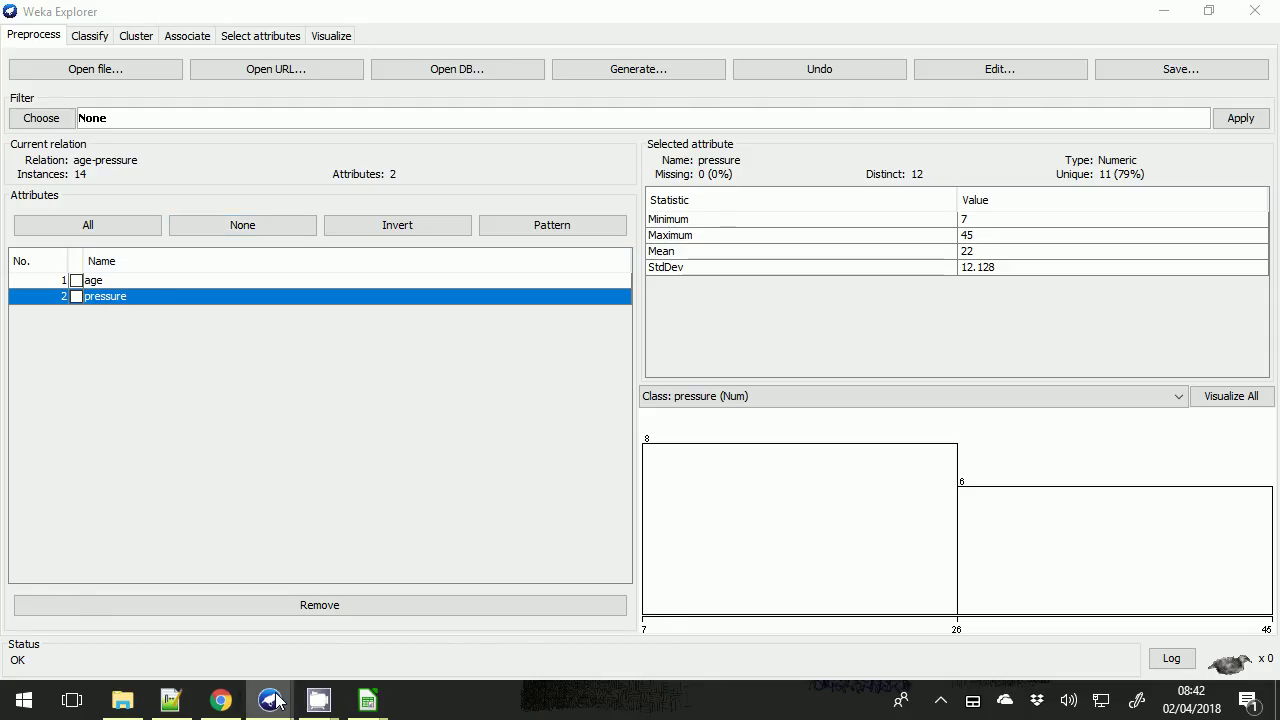
left_click(463, 607)
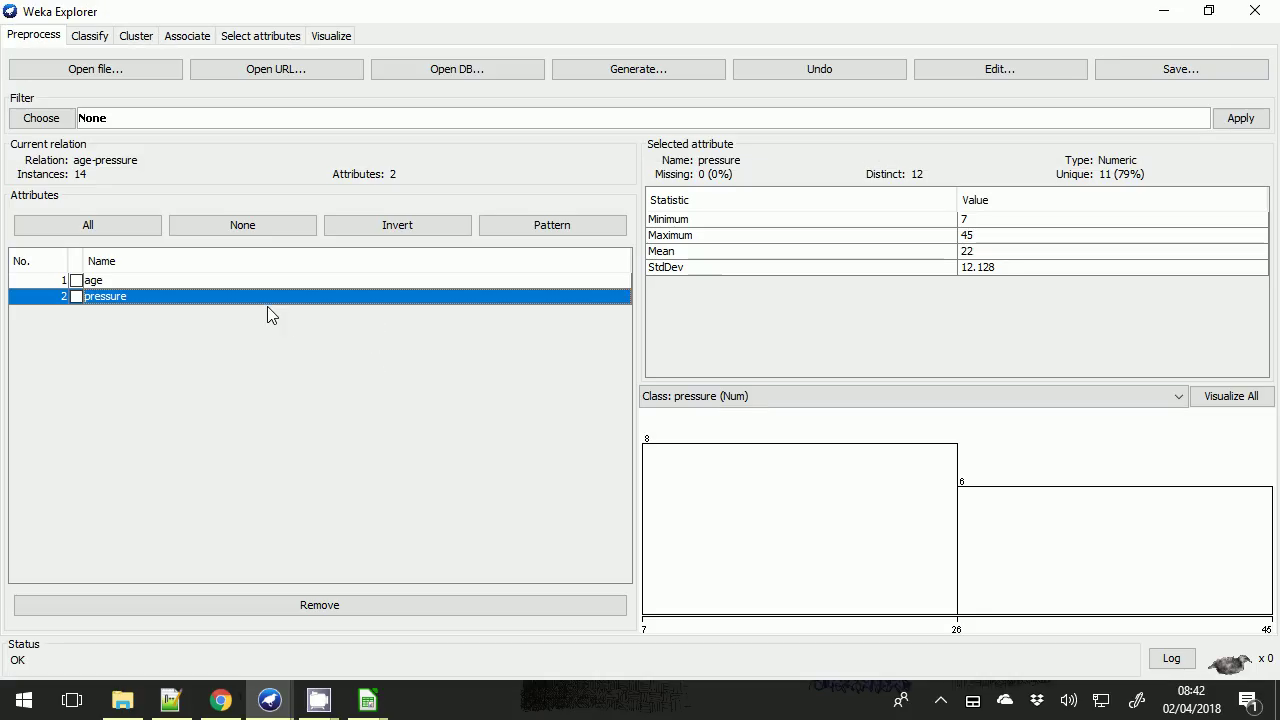
Run EM clustering on the age-pressure training set and visualize the cluster assignments of the result.
left_click(139, 38)
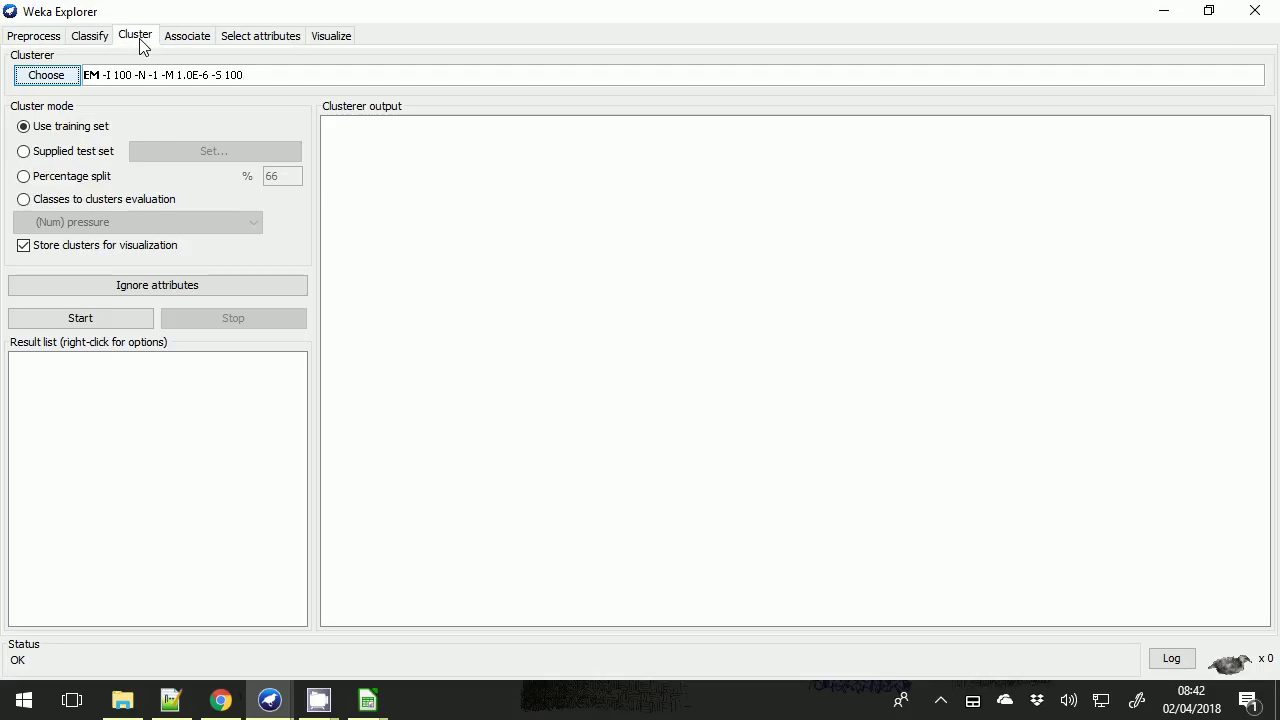
left_click(92, 318)
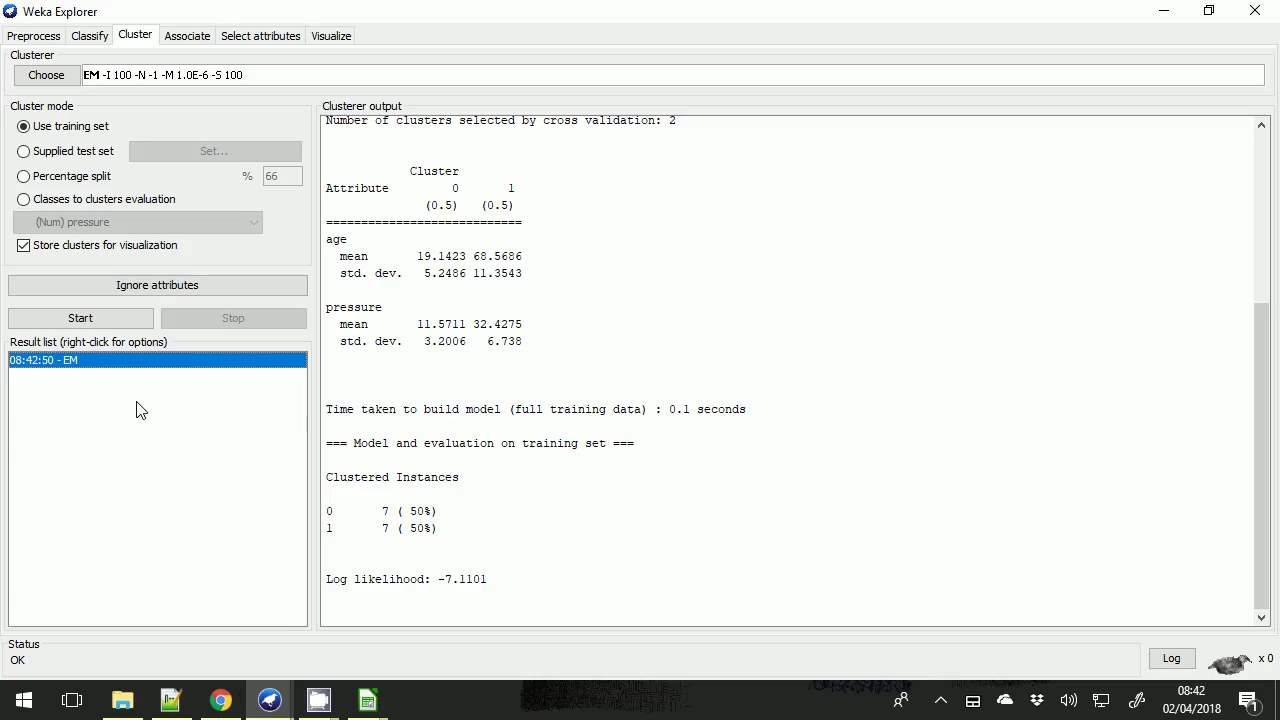
right_click(143, 362)
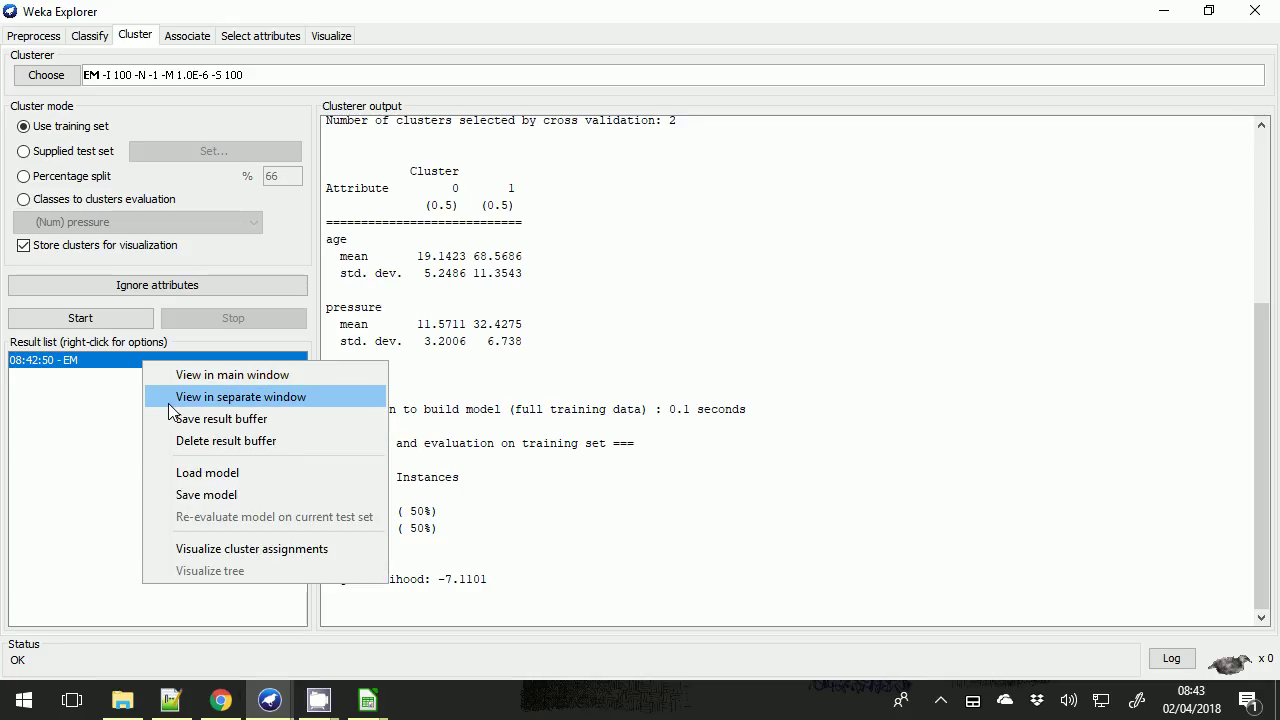
left_click(232, 551)
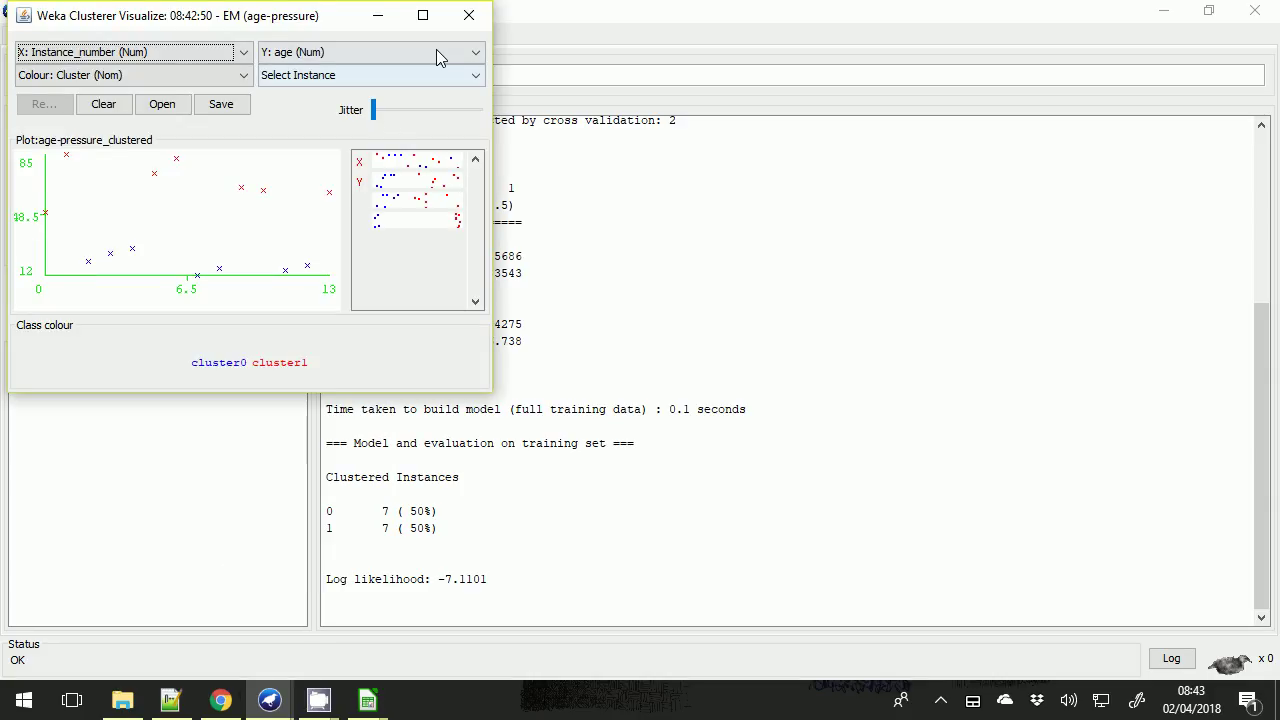
Maximize the cluster visualization and plot age on the X axis against pressure on the Y axis.
left_click(421, 14)
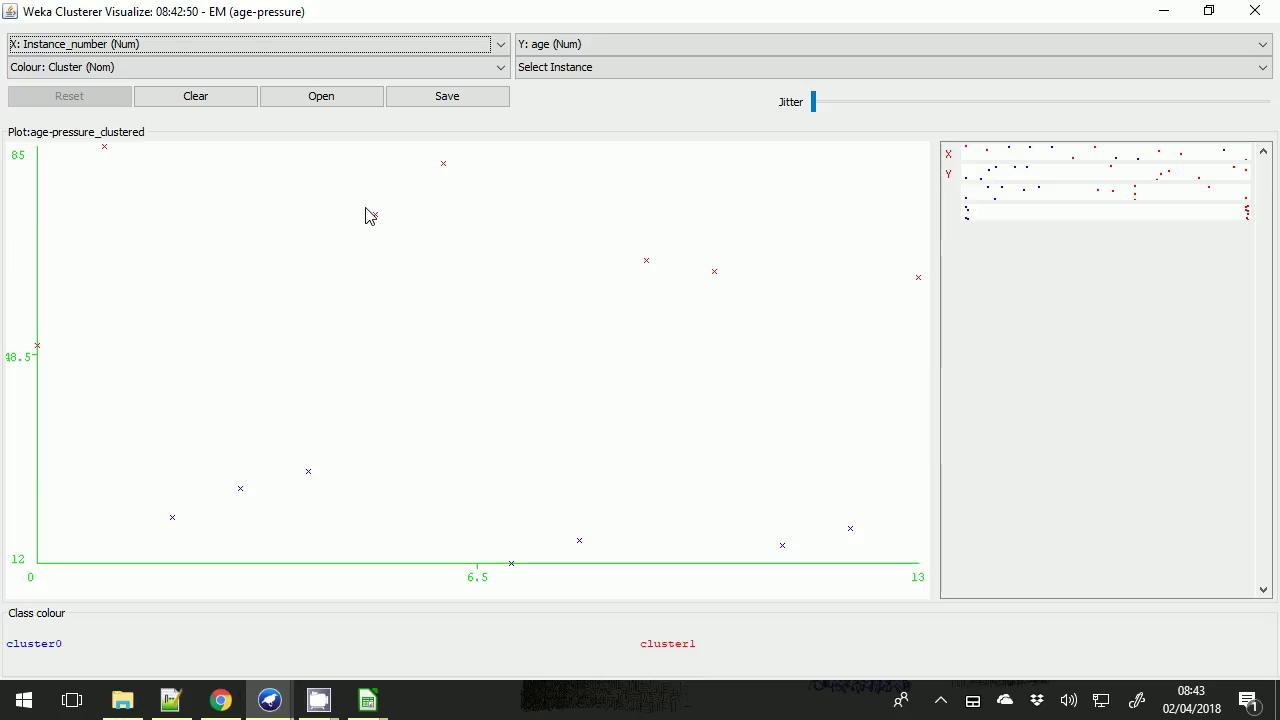
left_click(220, 47)
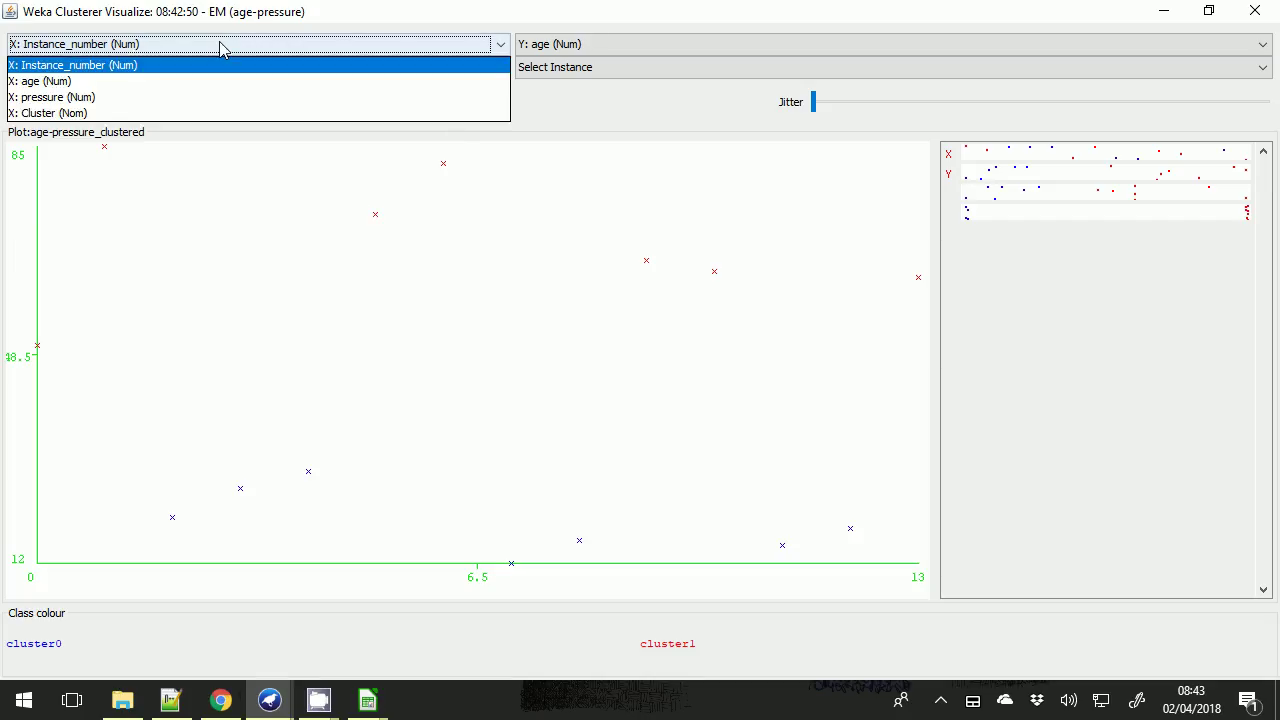
left_click(161, 81)
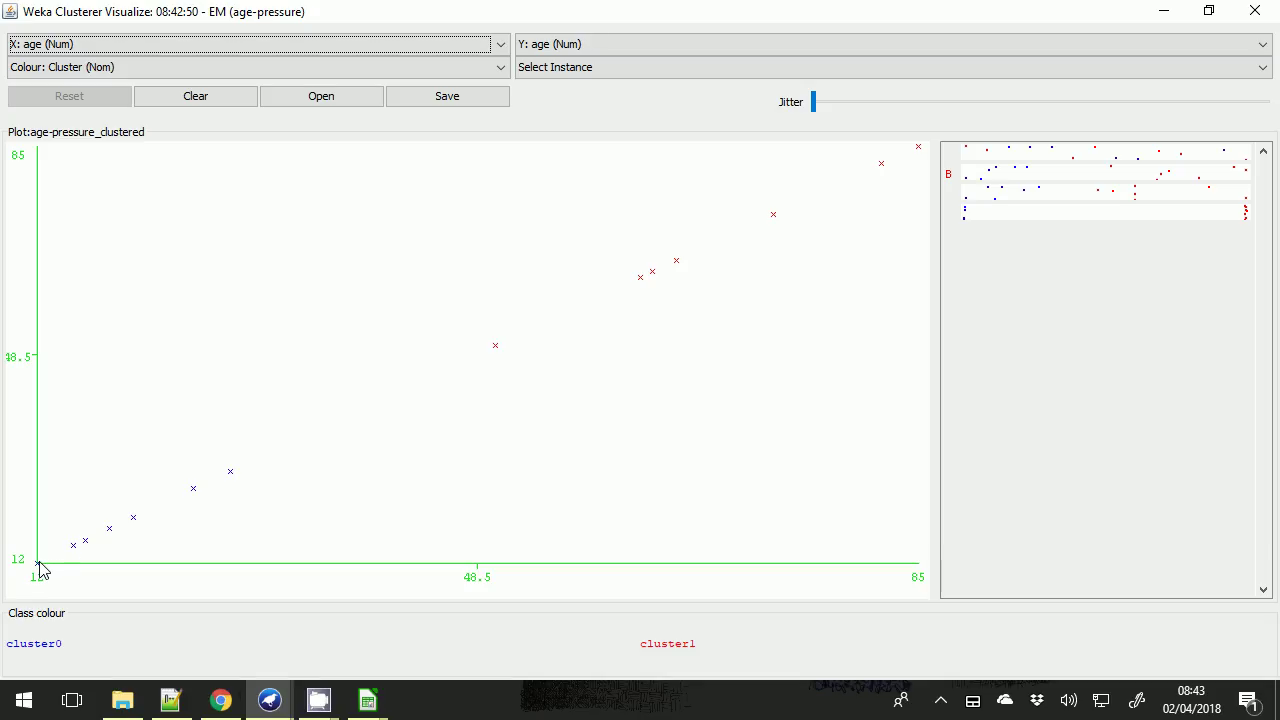
left_click(627, 46)
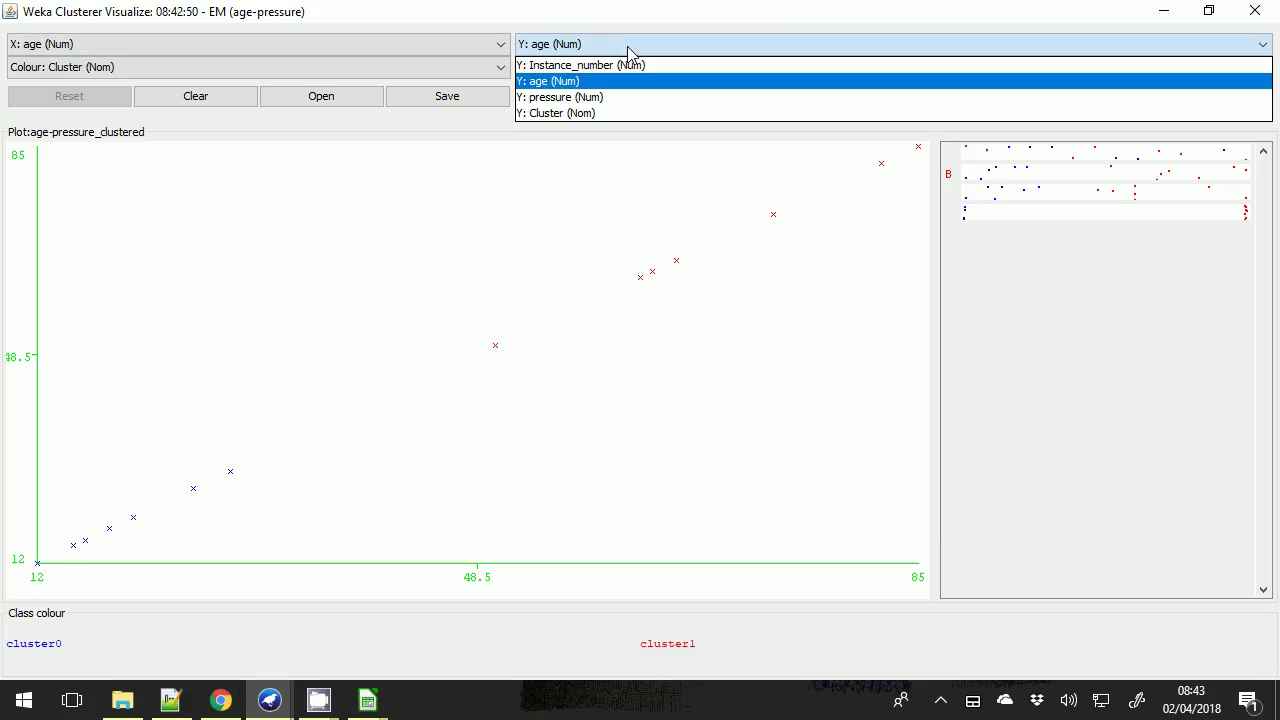
left_click(611, 97)
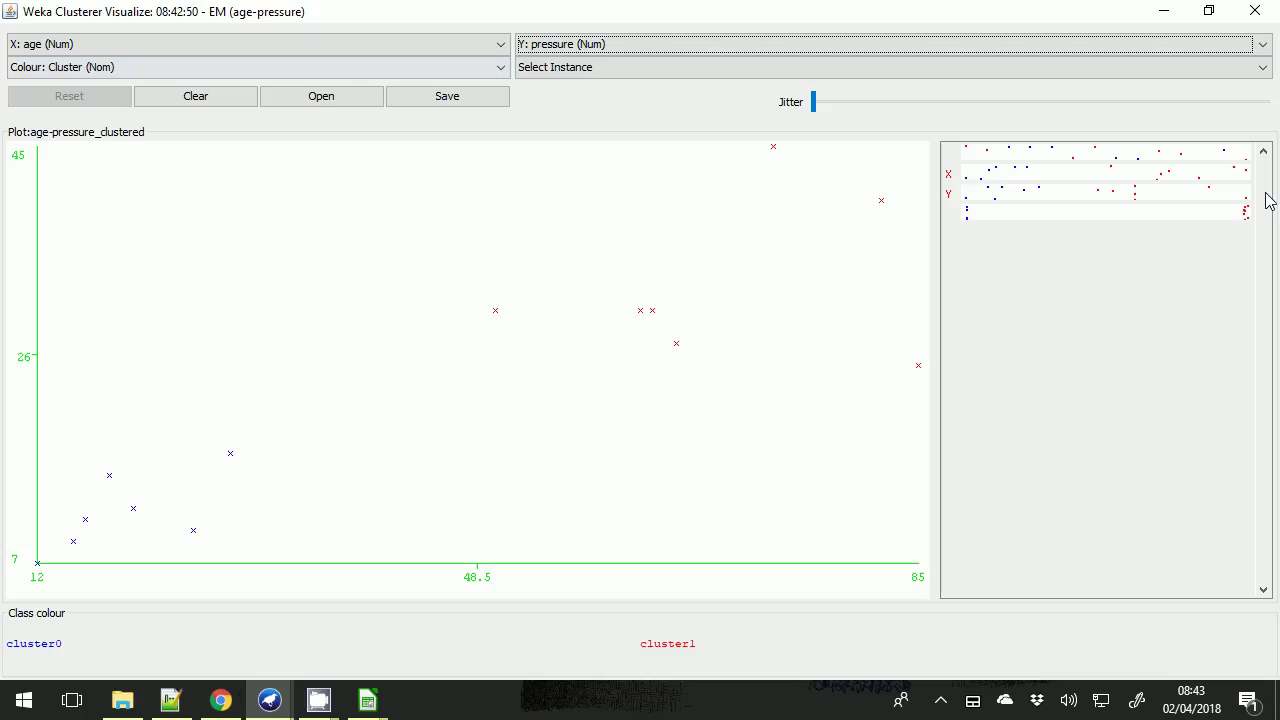
Restore the cluster plot window from full screen, move it towards the middle of the Explorer and enlarge it.
left_click(1207, 12)
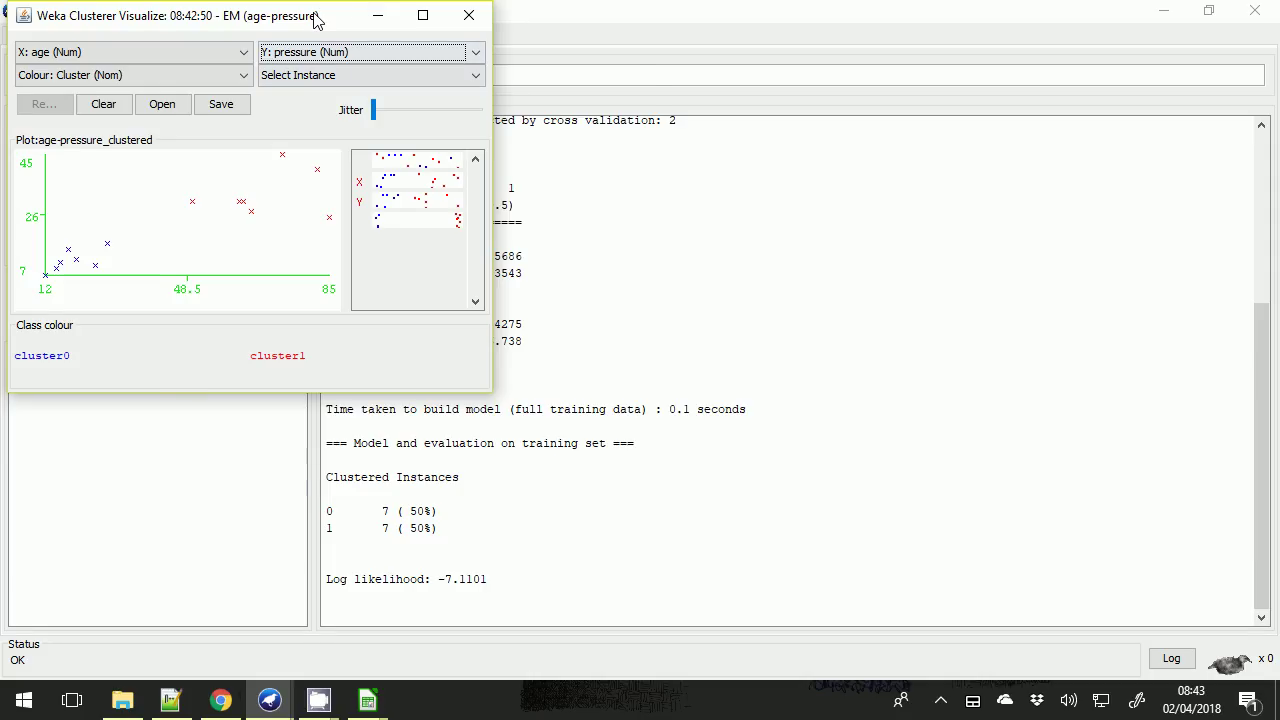
left_click_drag(313, 20, 563, 111)
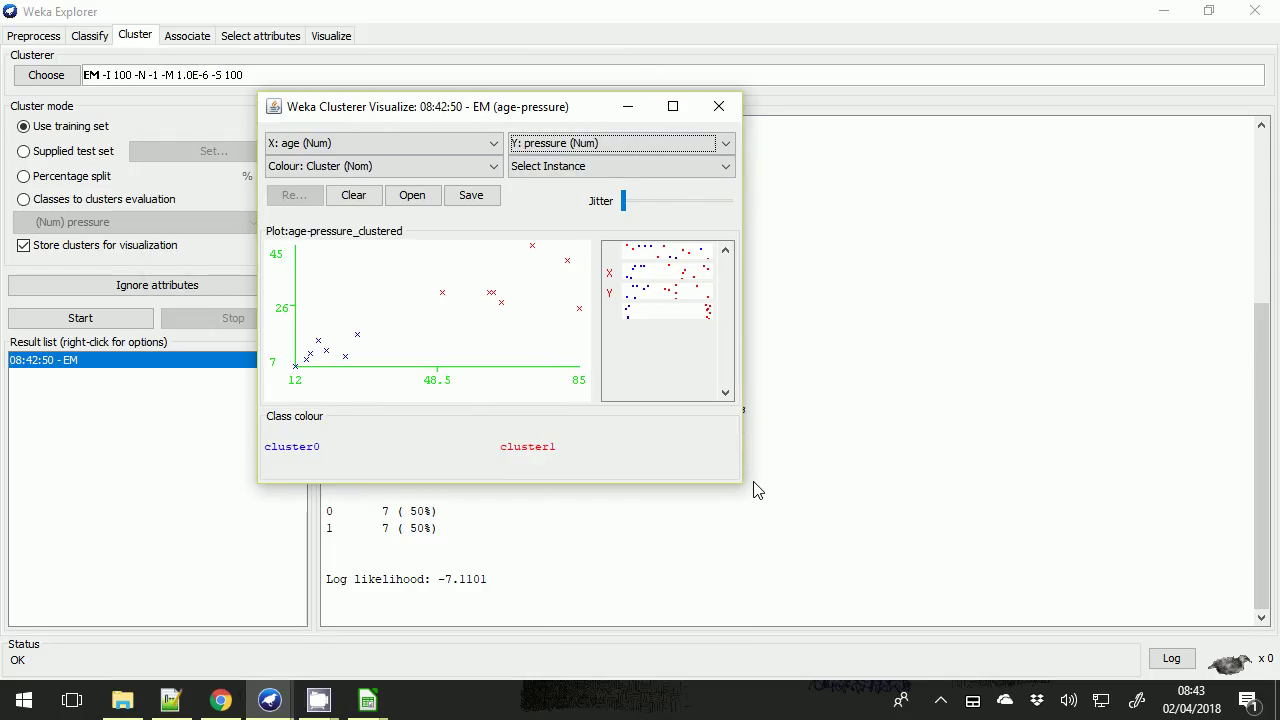
left_click_drag(744, 496, 1000, 614)
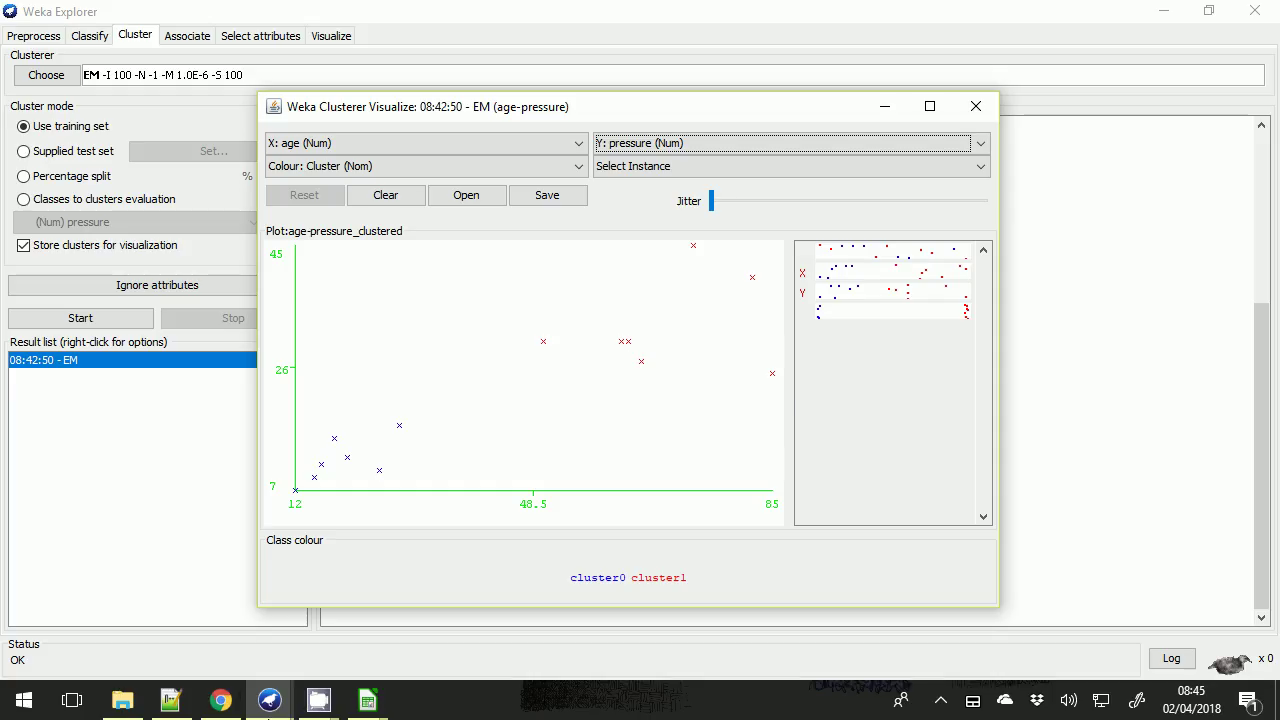
left_click(319, 700)
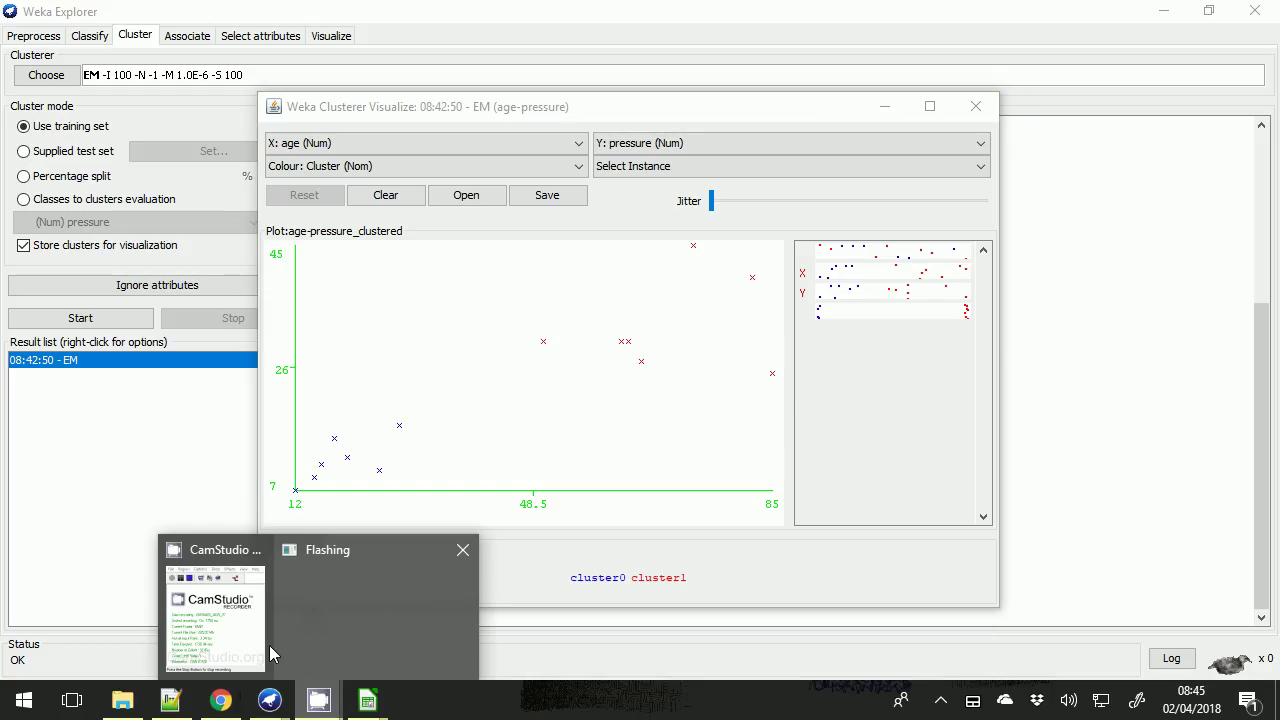
left_click(240, 655)
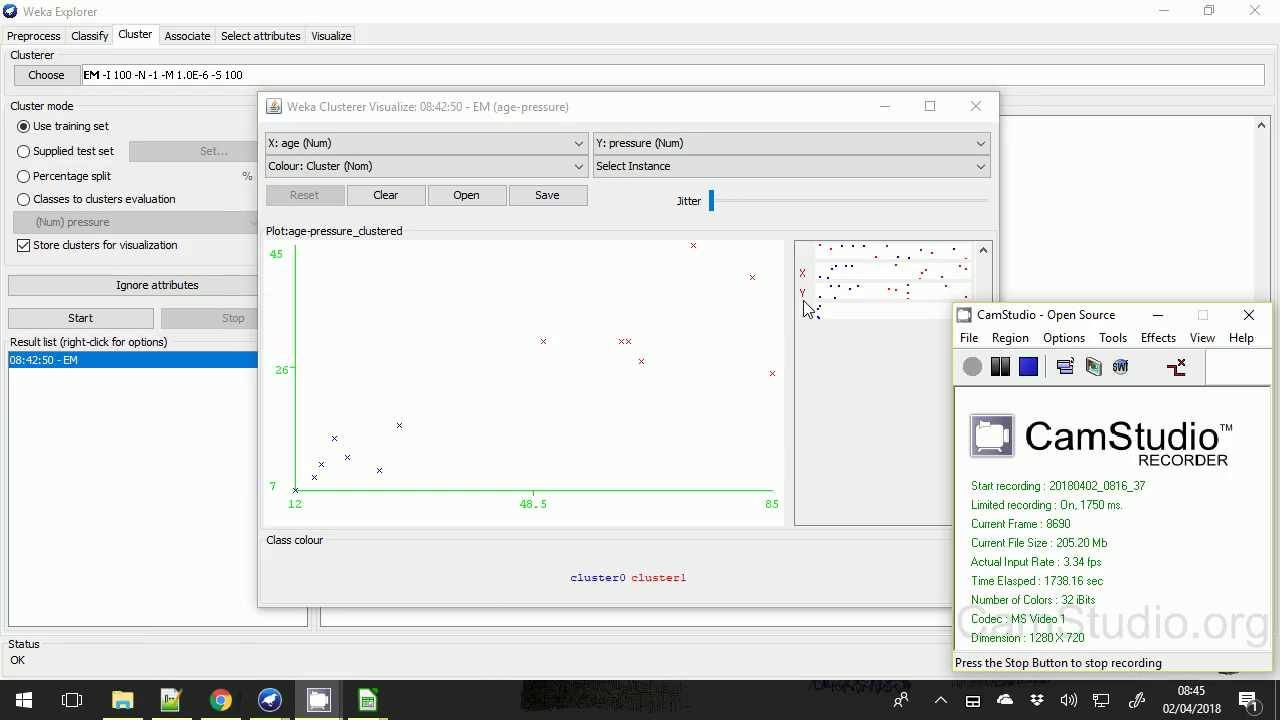